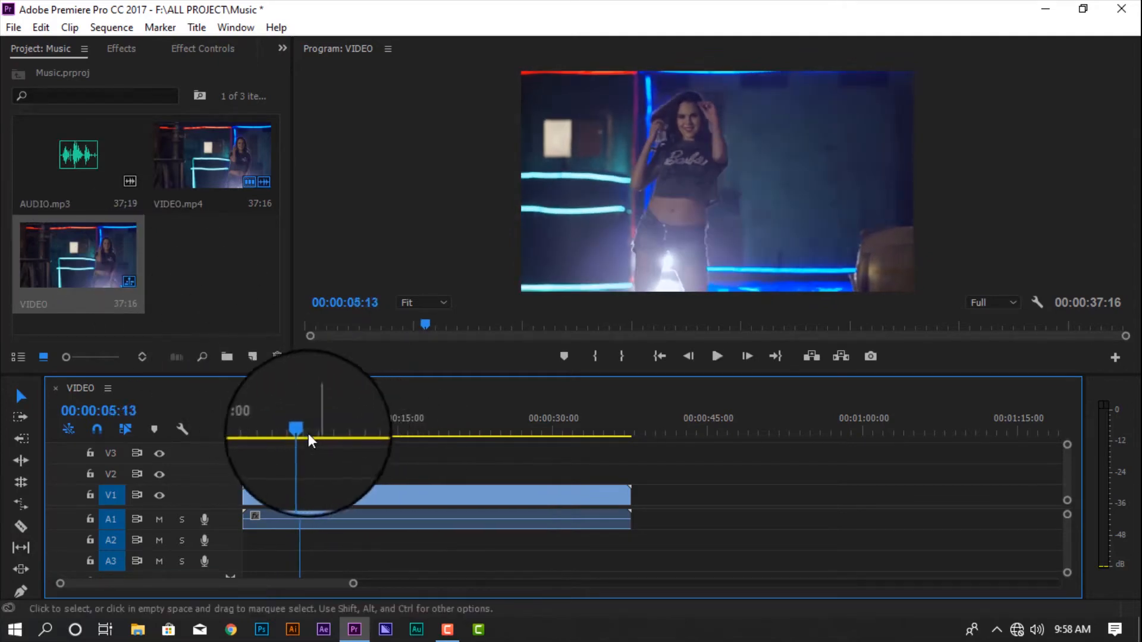
Add AUDIO.mp3 to audio track A2, aligned with the start of the sequence.
mouse_move(111, 190)
left_mouse_down()
mouse_move(662, 395)
mouse_move(670, 548)
mouse_move(502, 547)
mouse_move(519, 547)
left_mouse_up()
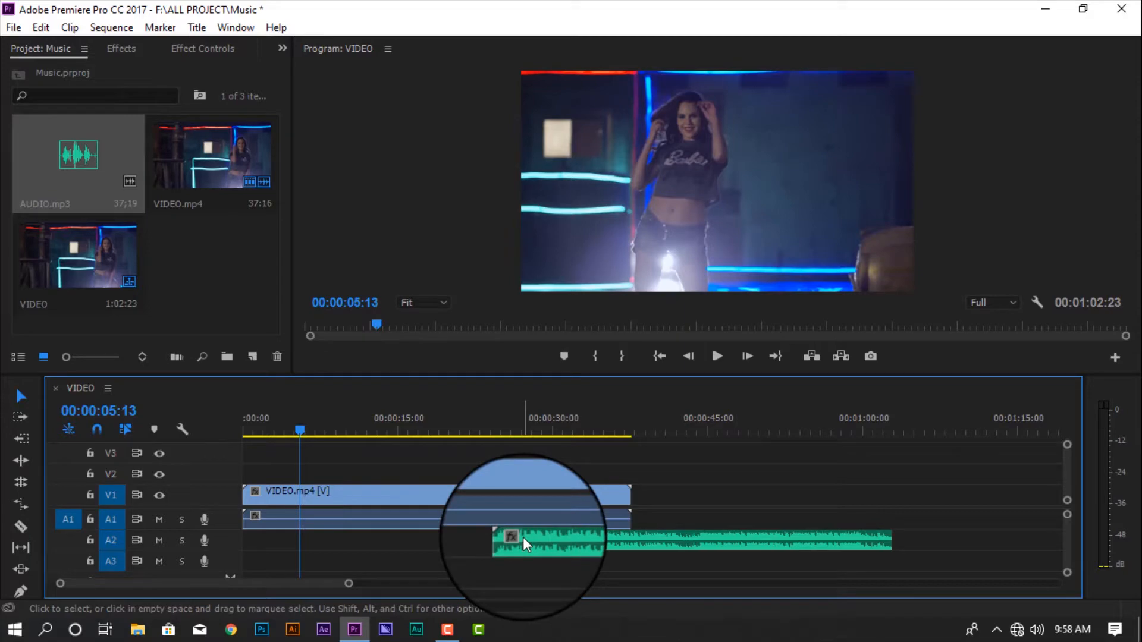
left_click_drag(749, 534, 209, 526)
Hide video track V1 and play the first seconds of the sequence from its start to hear the music.
left_click(159, 495)
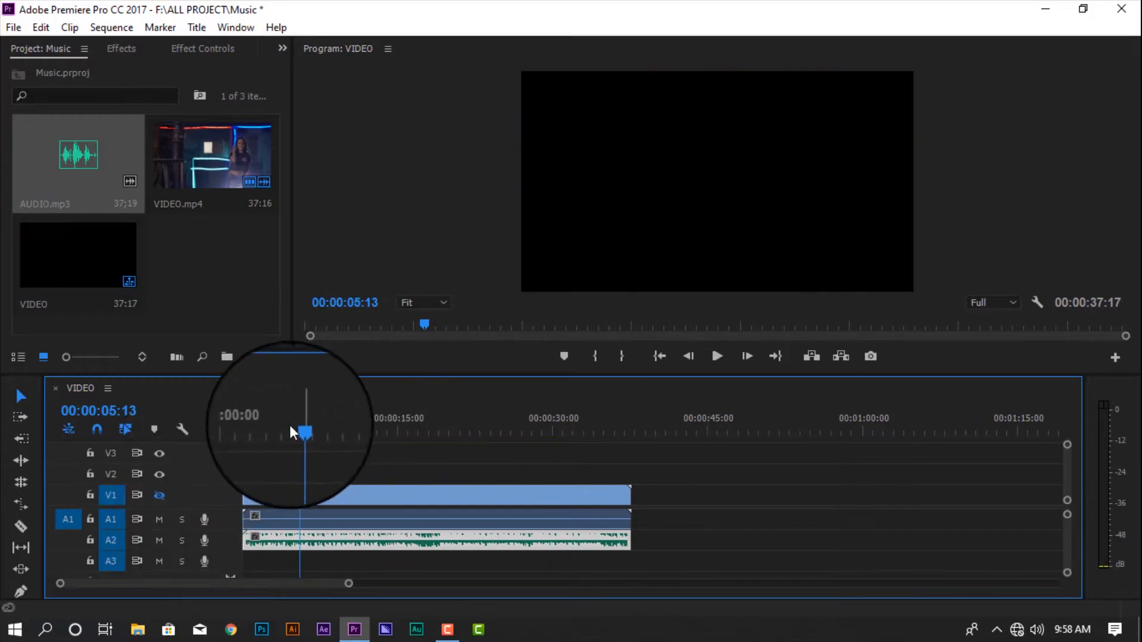
left_click_drag(298, 428, 245, 429)
left_click(355, 459)
key("space")
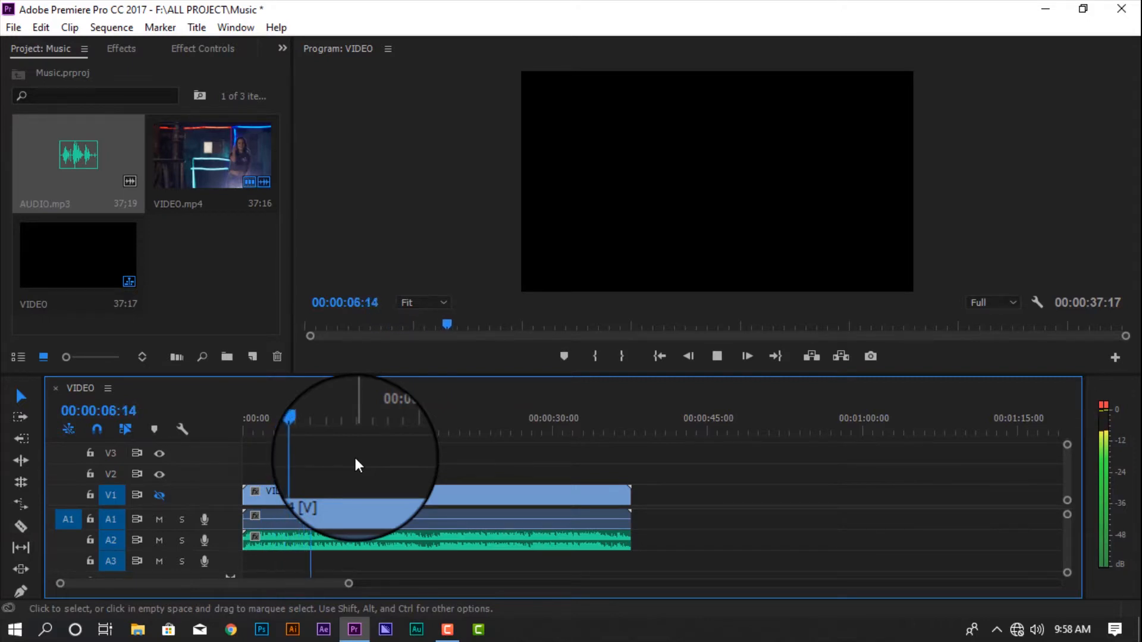
key("space")
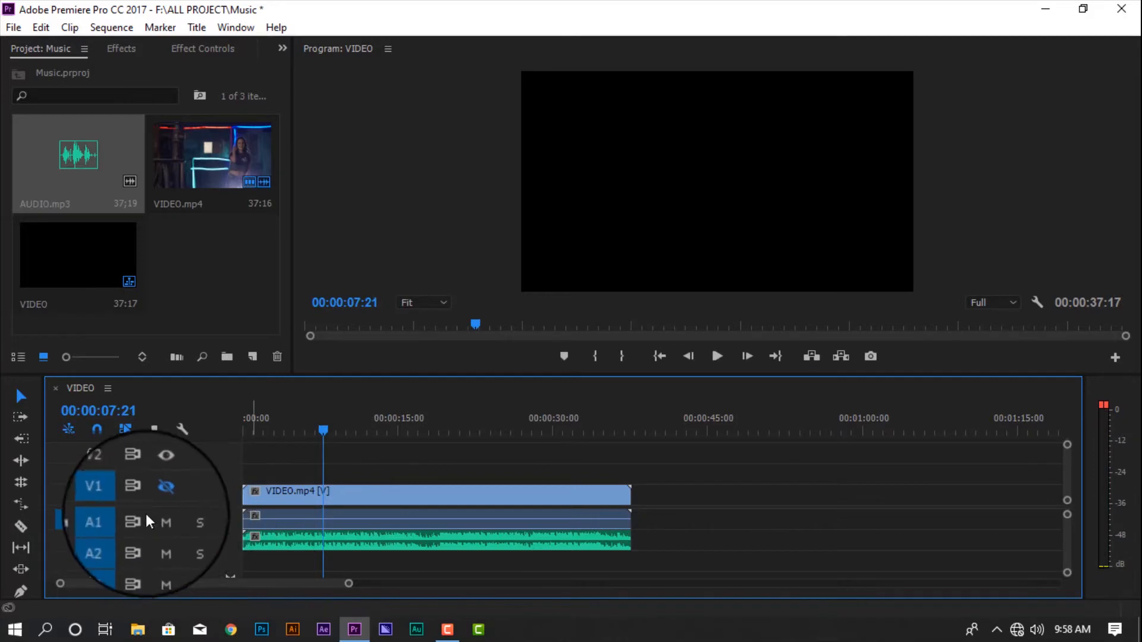
Show video track V1 again and increase the height of tracks V1 and A2.
double_click(161, 498)
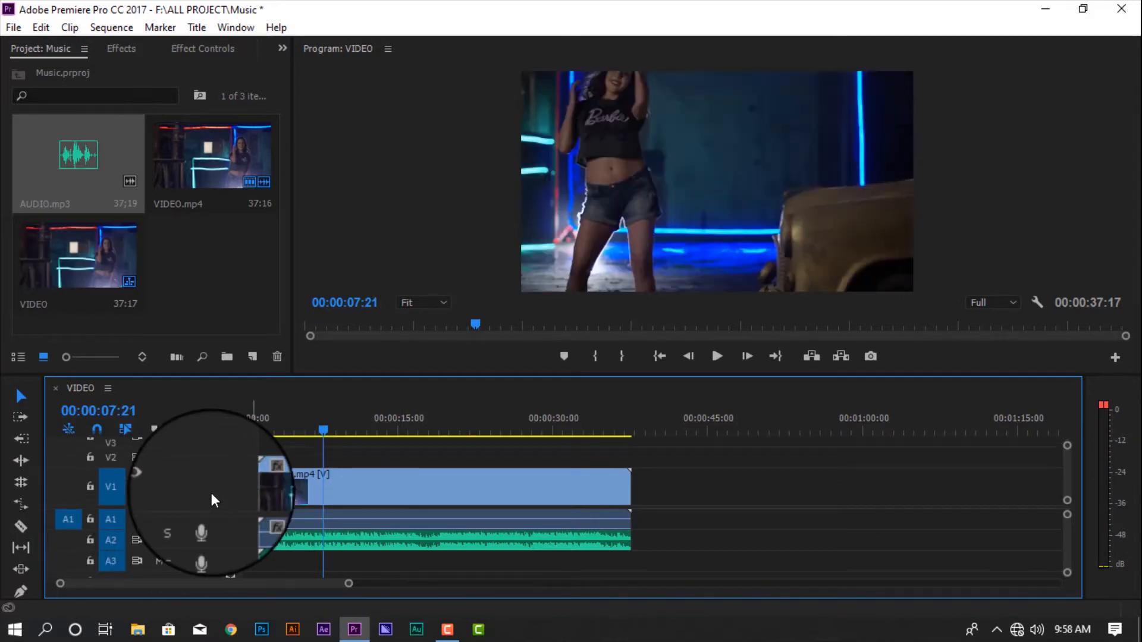
double_click(229, 539)
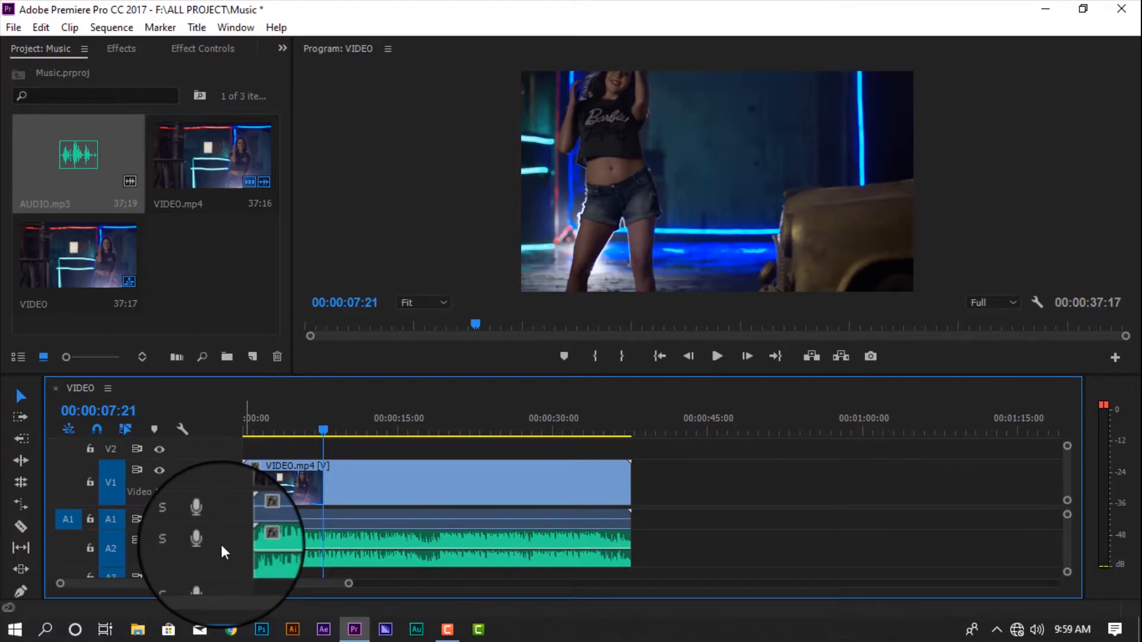
Hide video track V1 and play the sequence from start to end to listen to the music.
left_click_drag(338, 431, 191, 438)
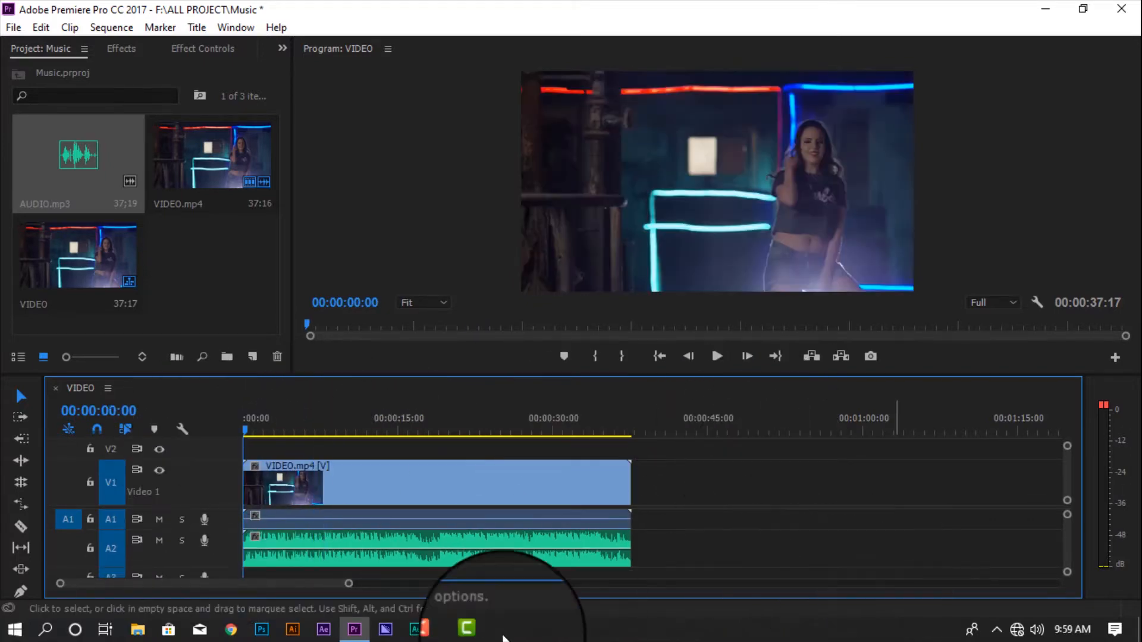
left_click_drag(348, 583, 244, 589)
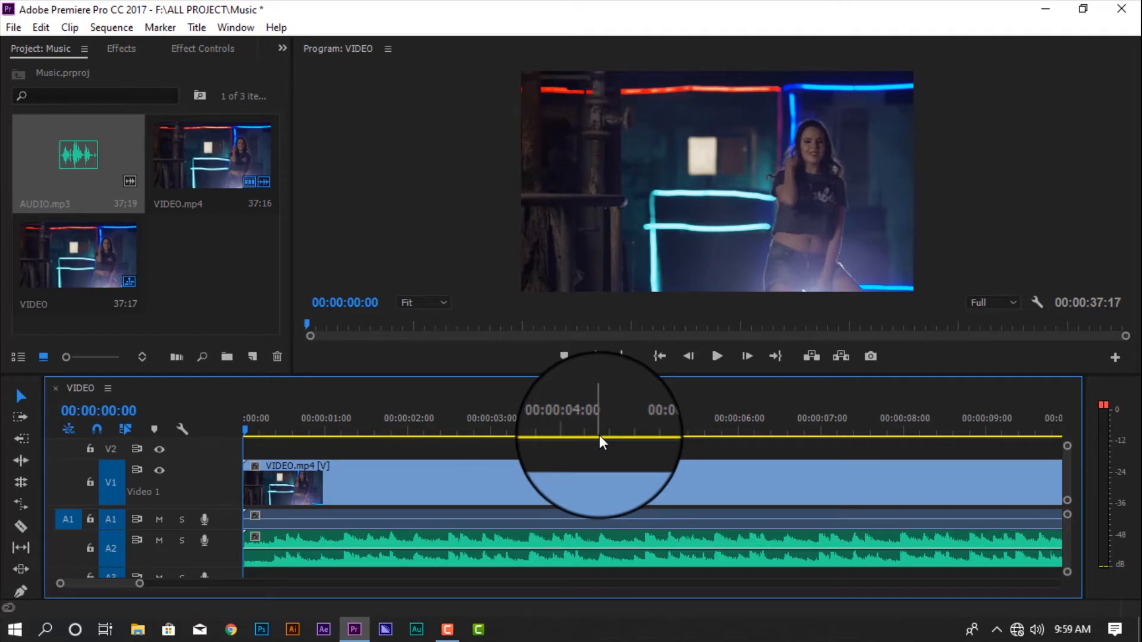
key("space")
left_click(159, 471)
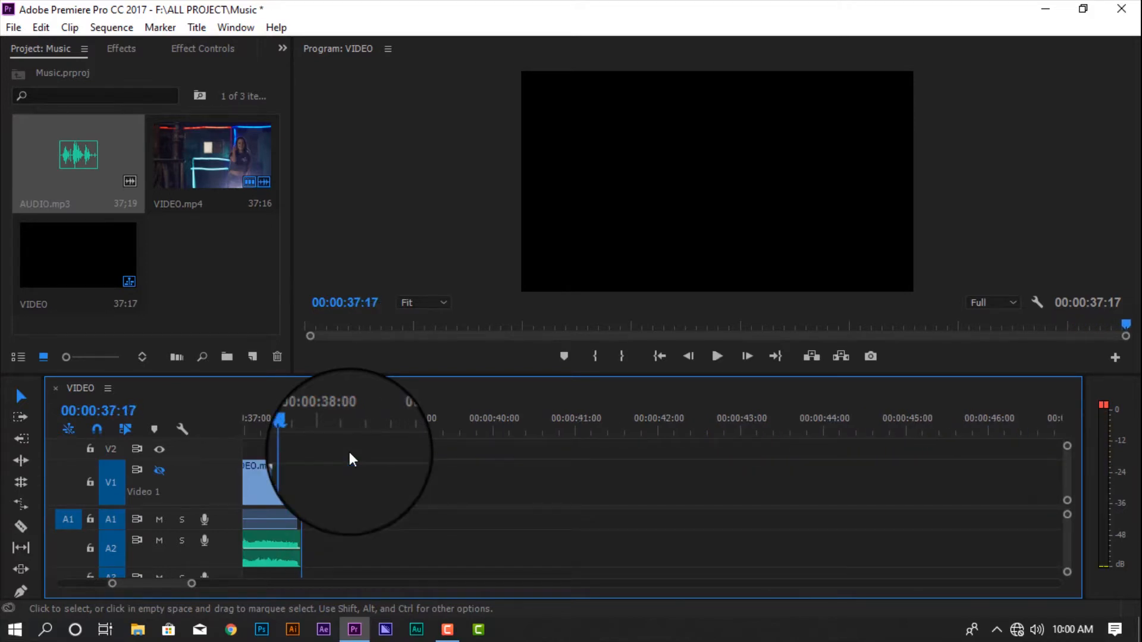
Play the sequence from its start and add a sequence marker on each beat of the music until the end.
left_click_drag(522, 326, 252, 326)
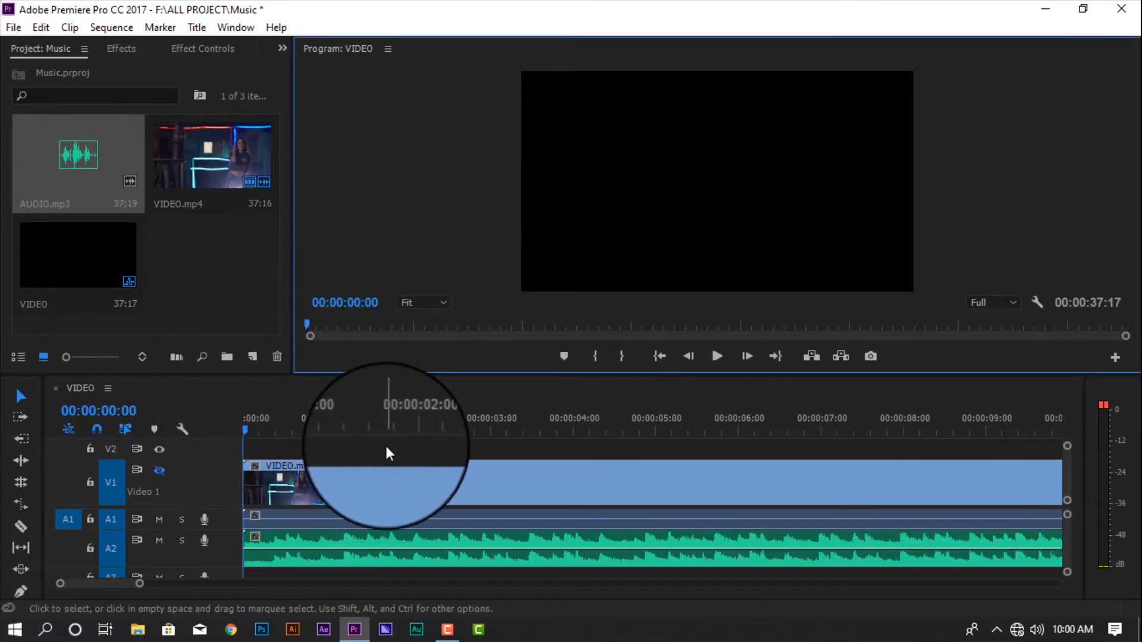
key("space")
key("m")
key("m")
key("m")
key("m")
key("m")
key("m")
key("m")
key("m")
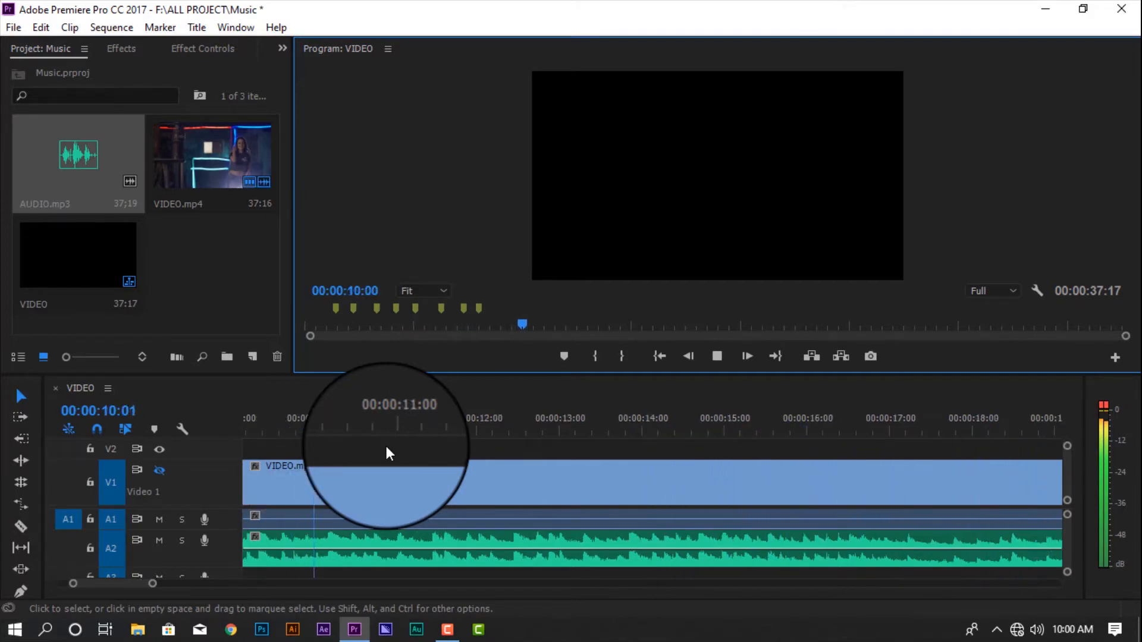
key("m")
key("m")
key("m")
key("m")
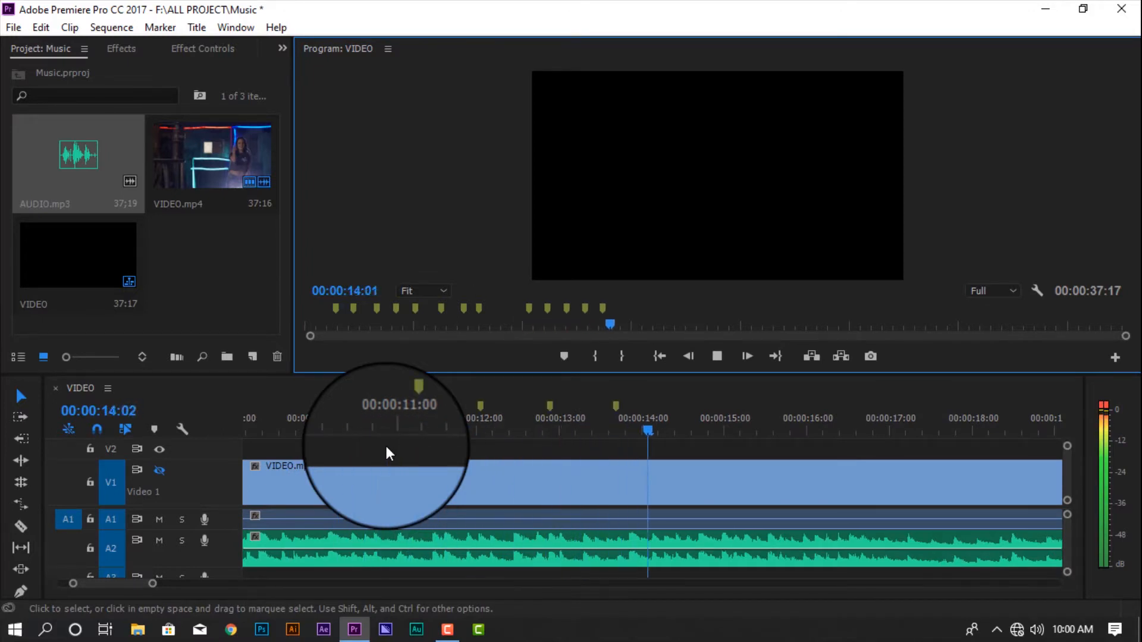
key("m")
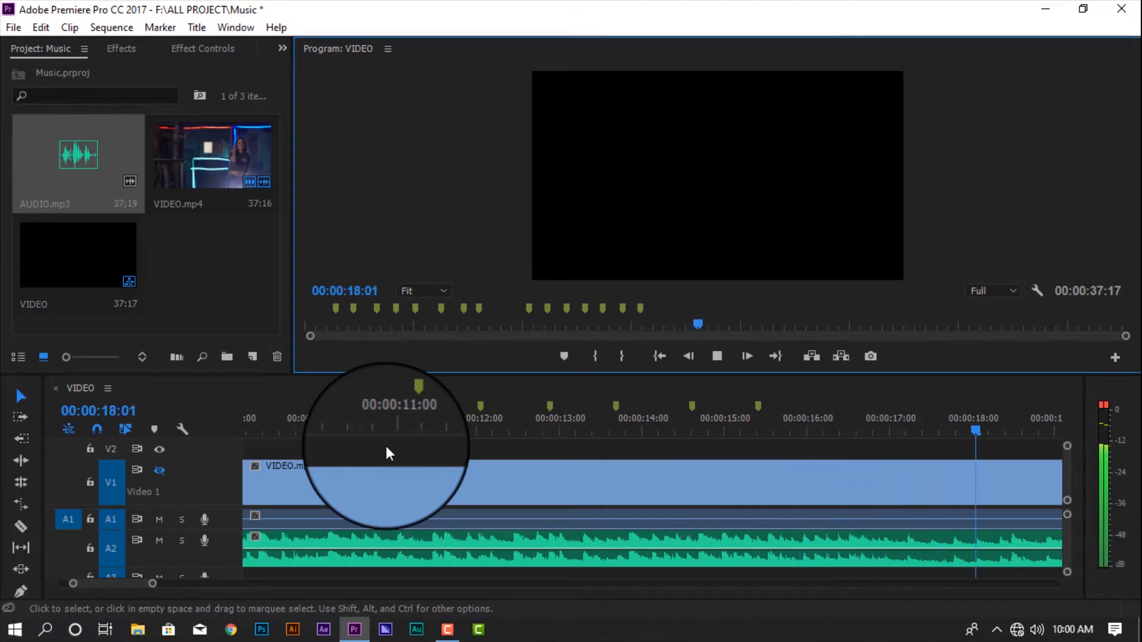
key("m")
key("m")
key("m")
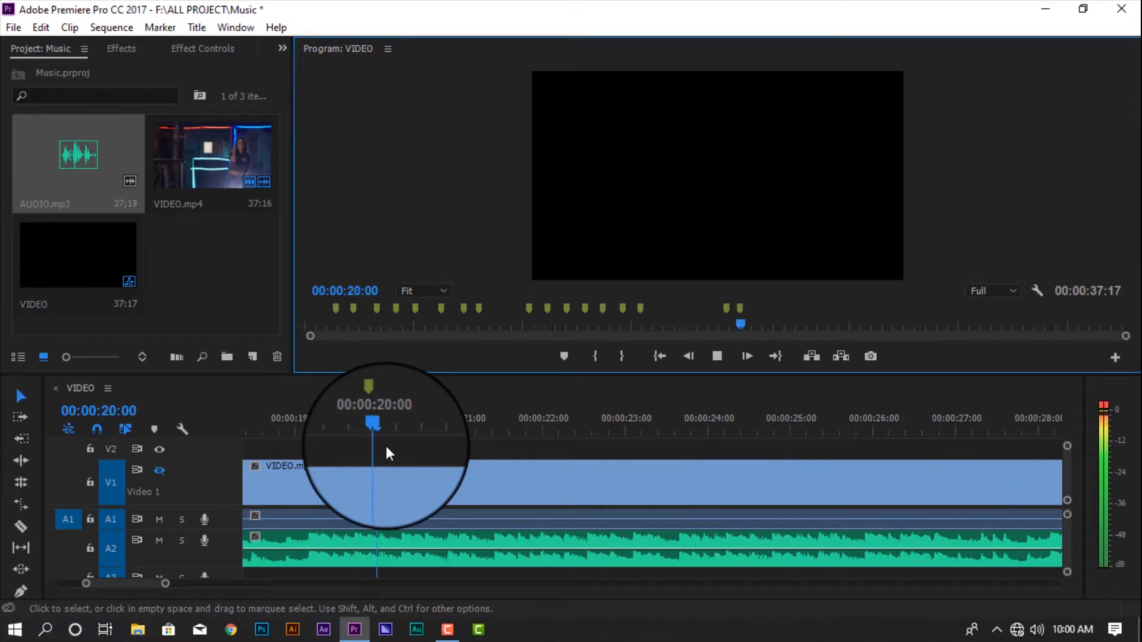
key("m")
key("m")
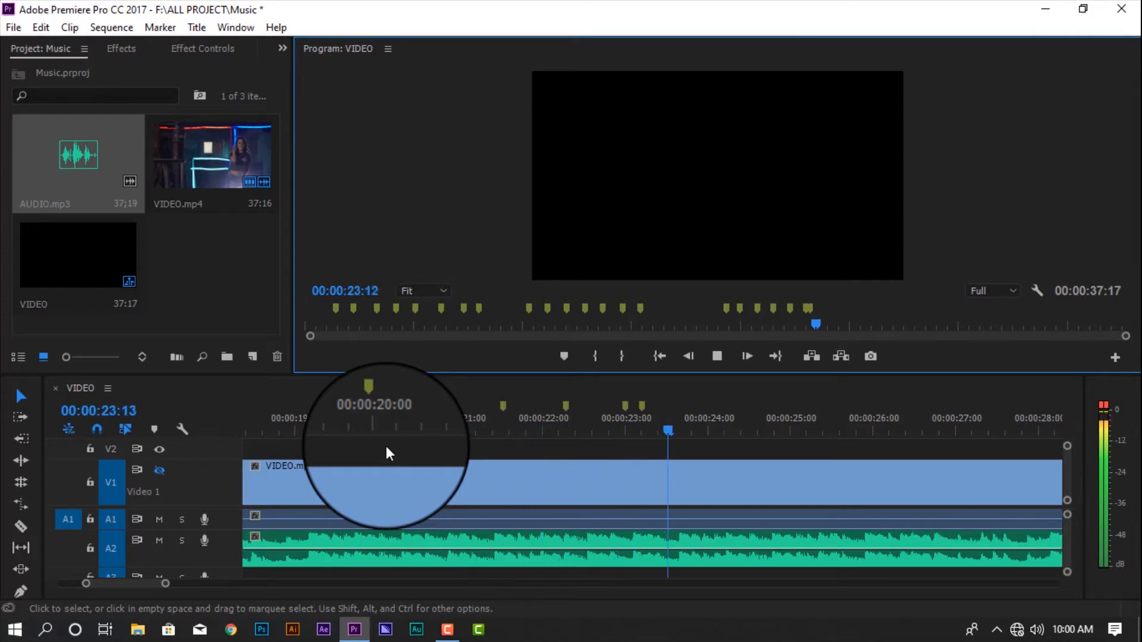
key("m")
key("m")
key("m")
key("m")
key("m")
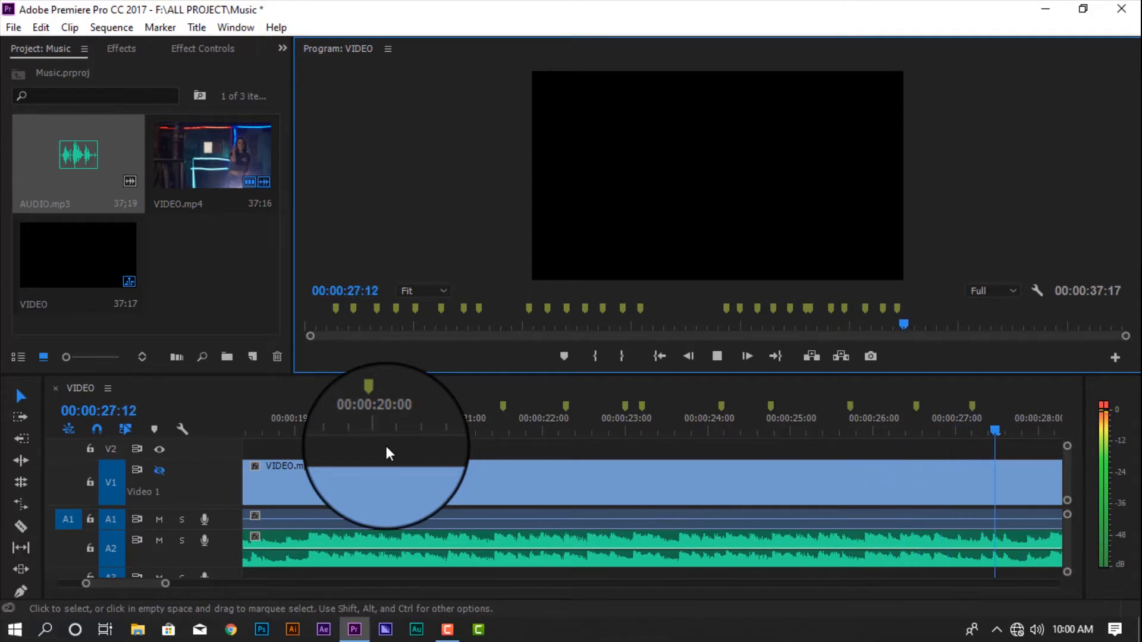
key("m")
key("m")
key("m")
key("m")
key("m")
key("m")
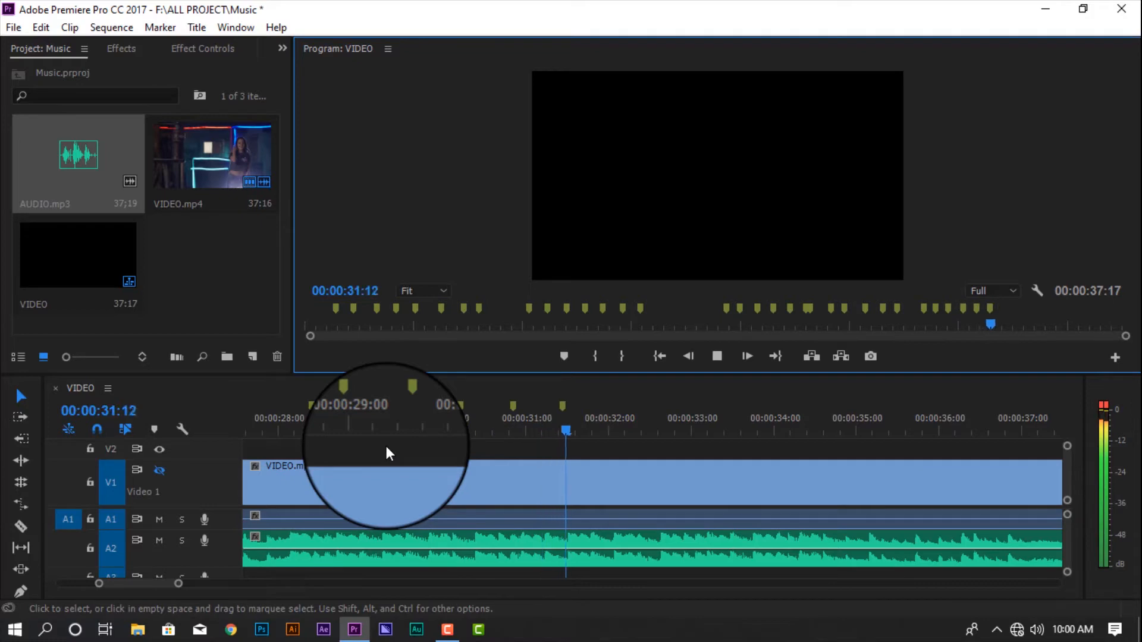
key("m")
key("m")
key("m")
key("m")
key("m")
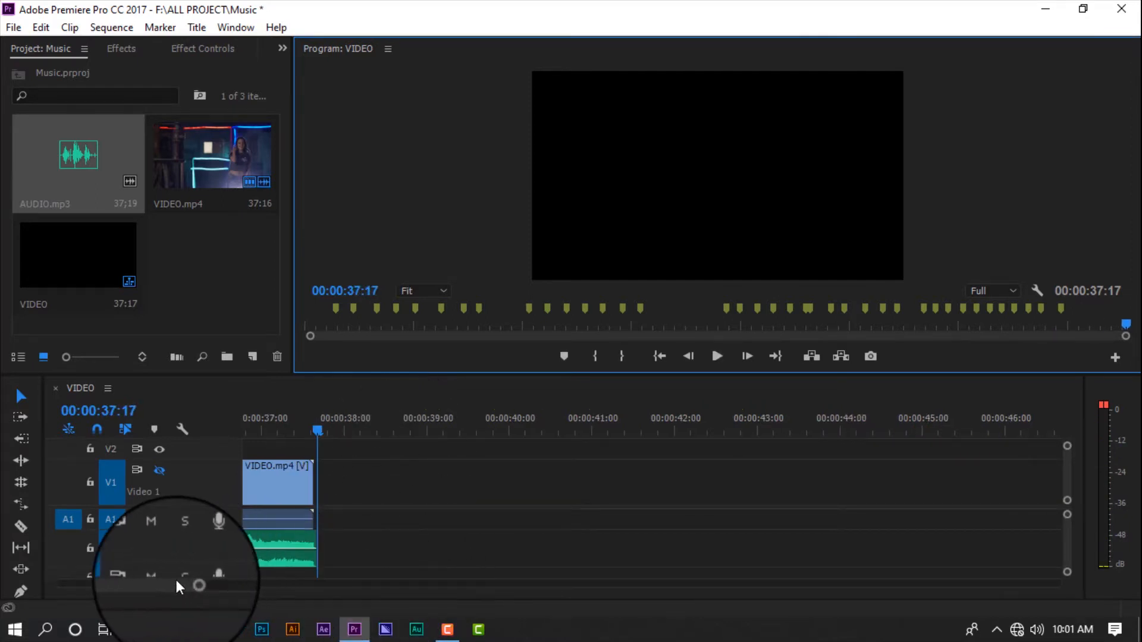
Make video track V1 visible again and return the playhead to the start of the sequence.
left_click_drag(176, 581, 69, 585)
mouse_move(137, 584)
left_mouse_down()
mouse_move(270, 584)
mouse_move(96, 584)
left_mouse_up()
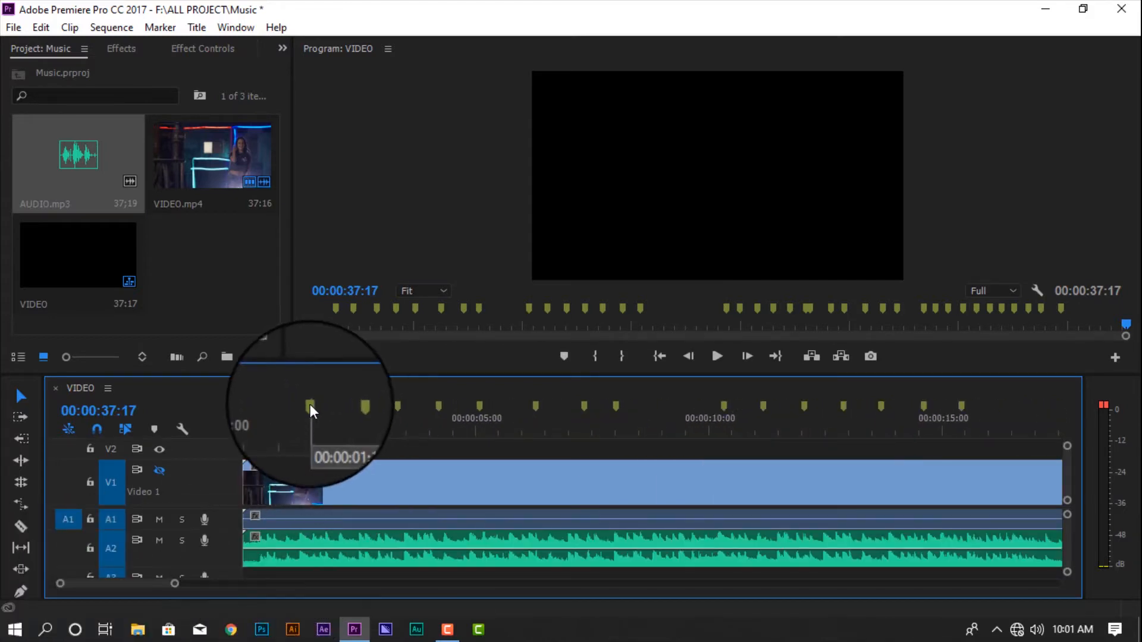
right_click(309, 404)
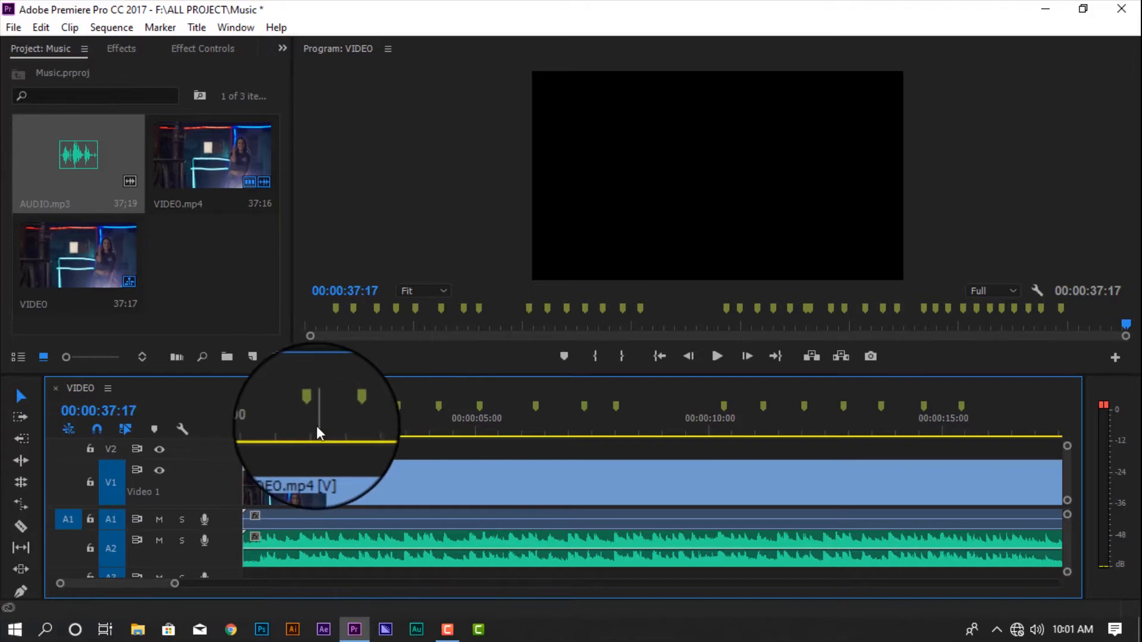
left_click(240, 436)
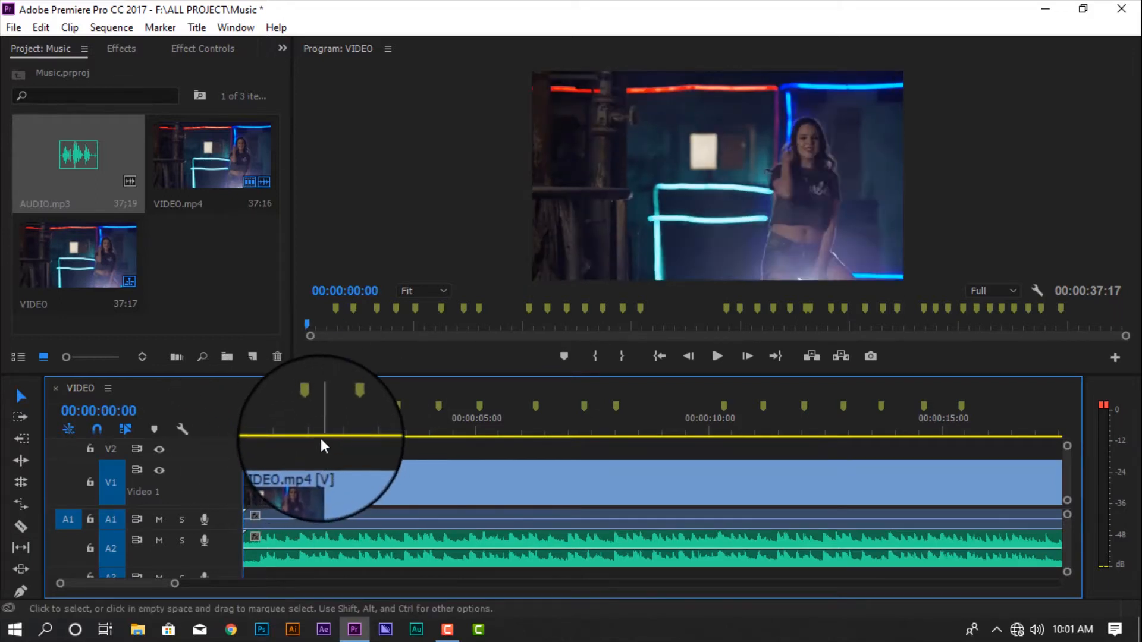
Cut the V1 video clip with the Razor tool at the first marker and at the beat at 00:00:01:20.
left_click_drag(175, 584, 98, 584)
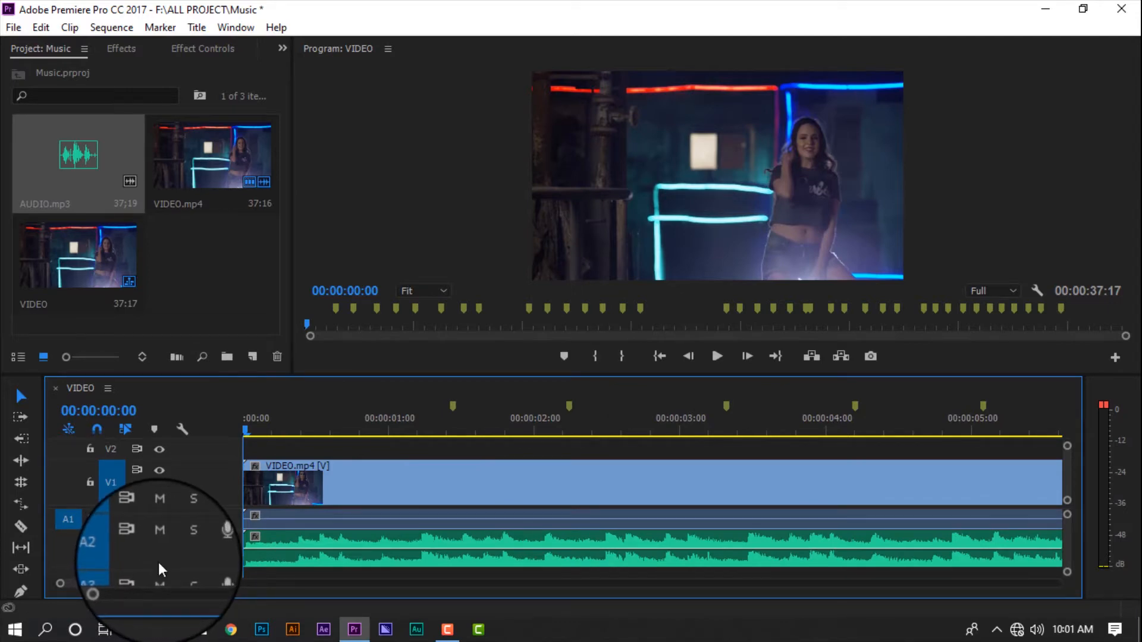
key("c")
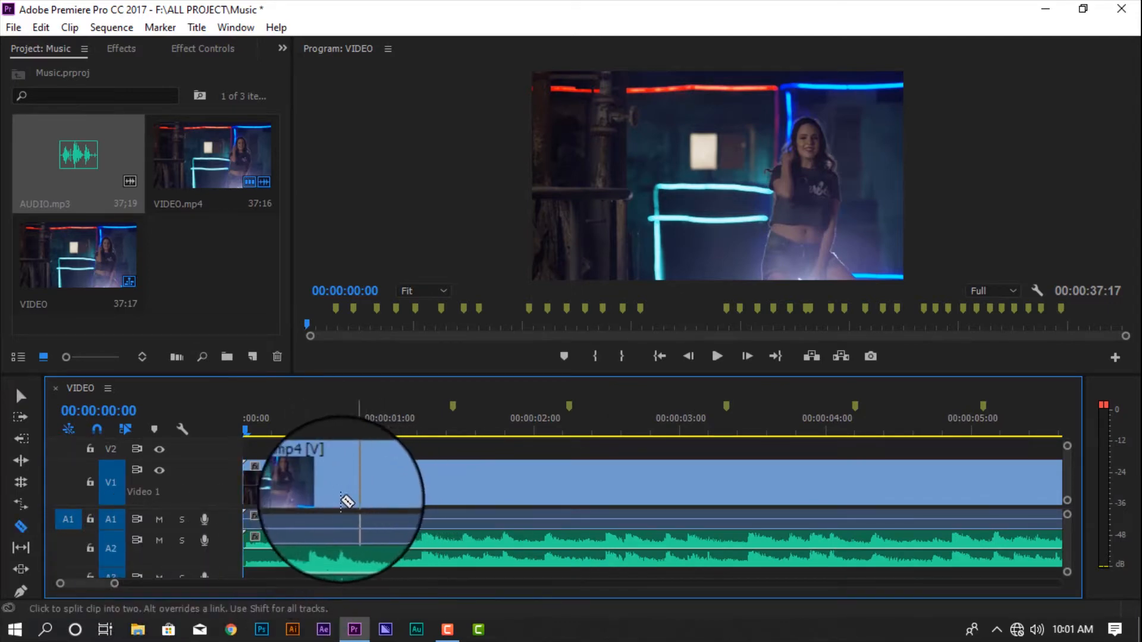
left_click(454, 502)
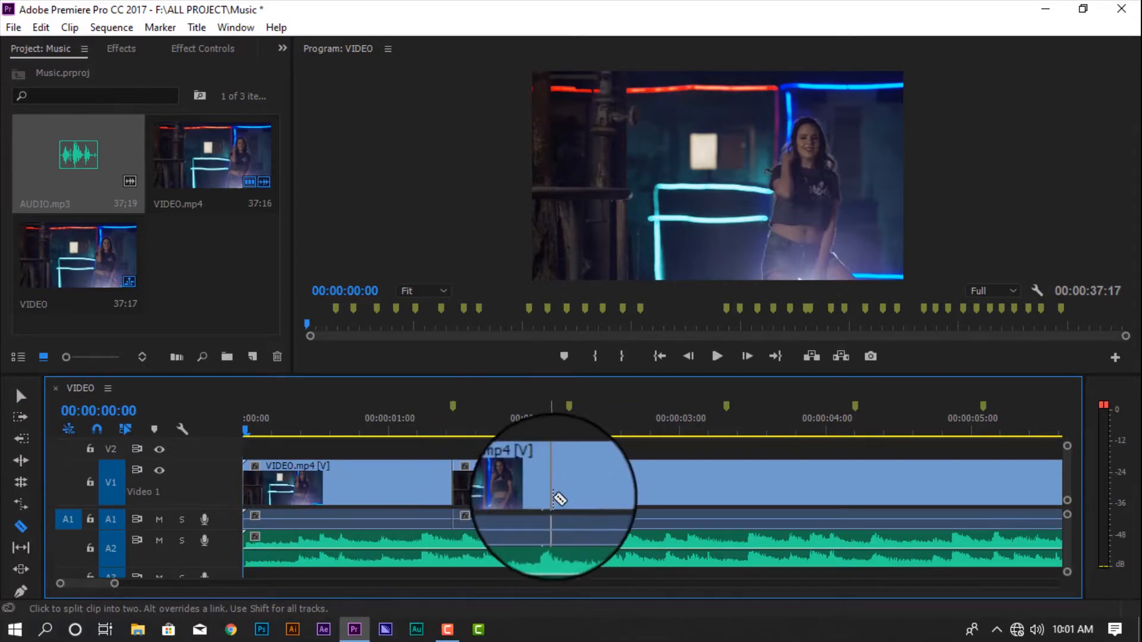
key("space")
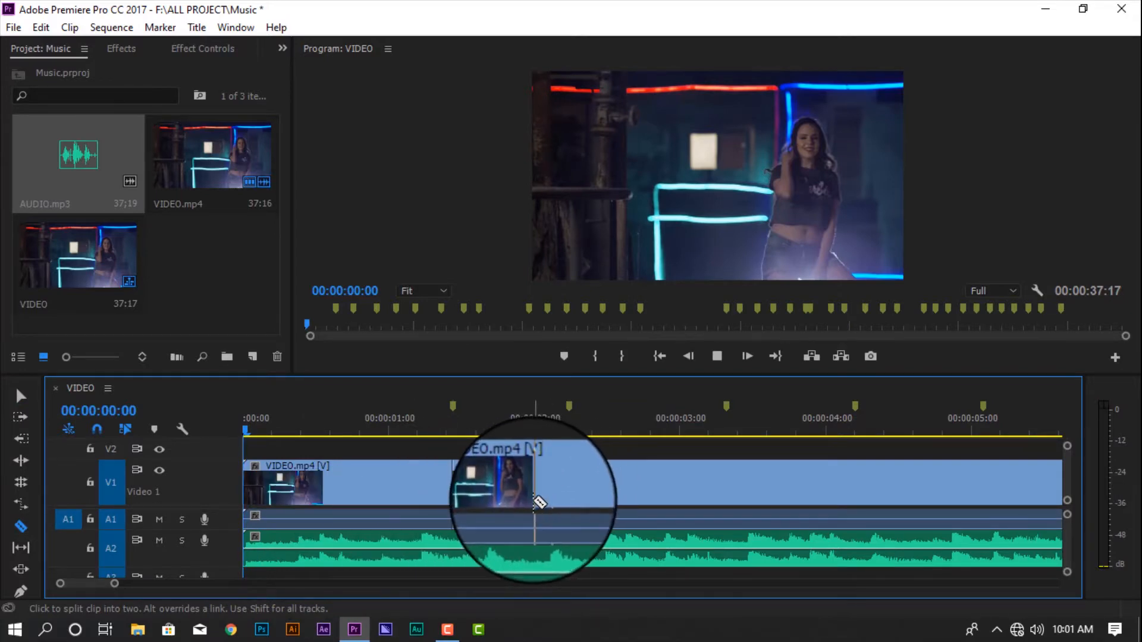
key("space")
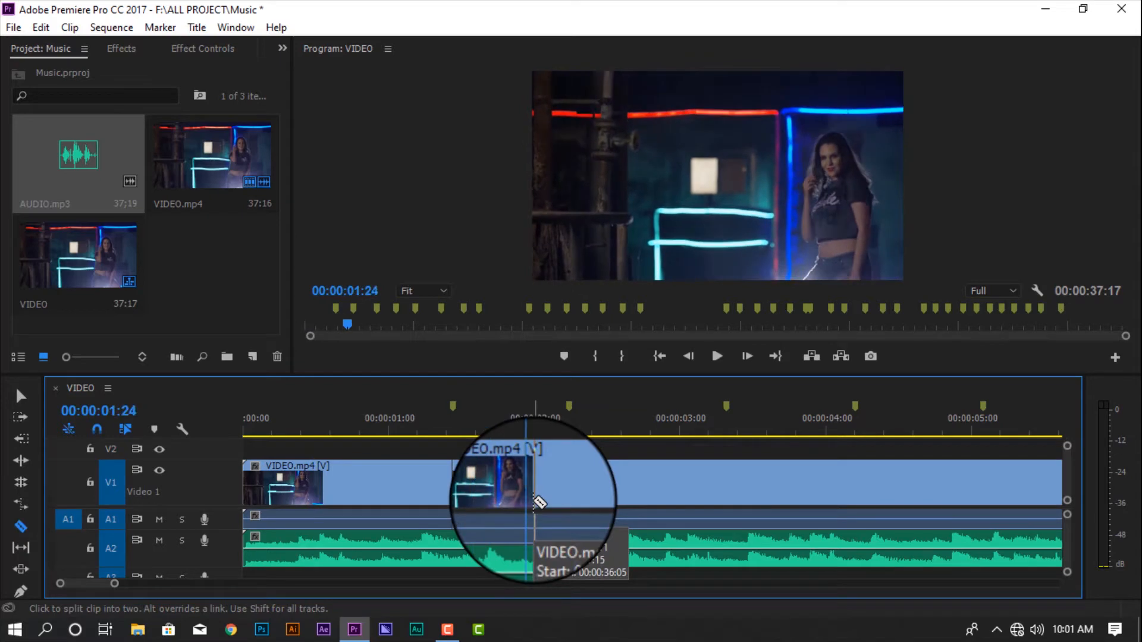
left_click_drag(530, 429, 507, 433)
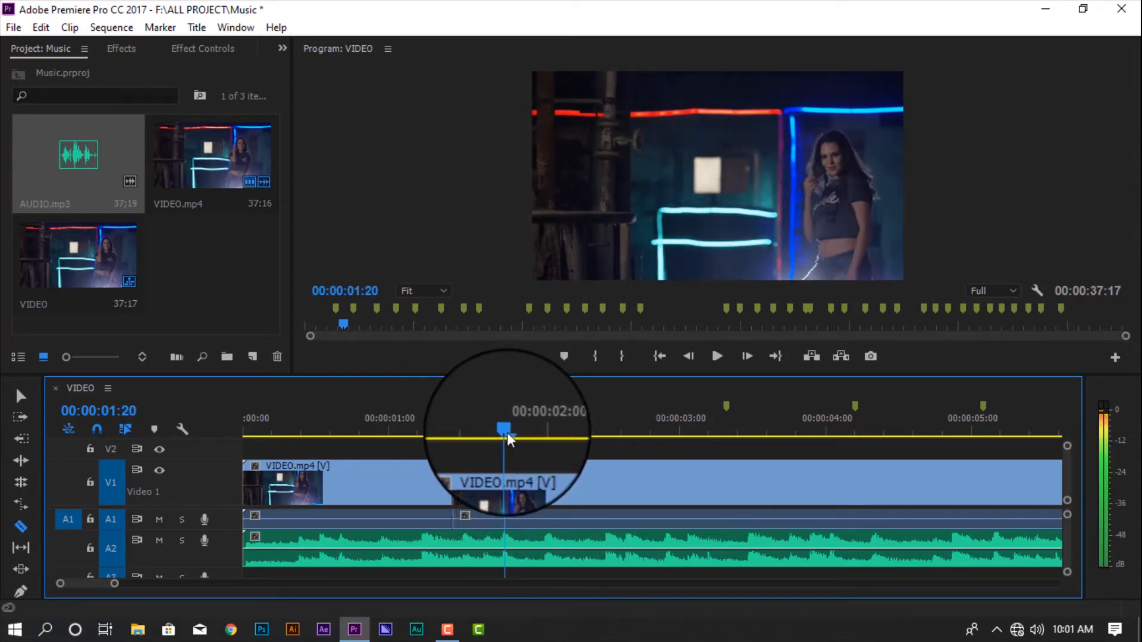
left_click(515, 470)
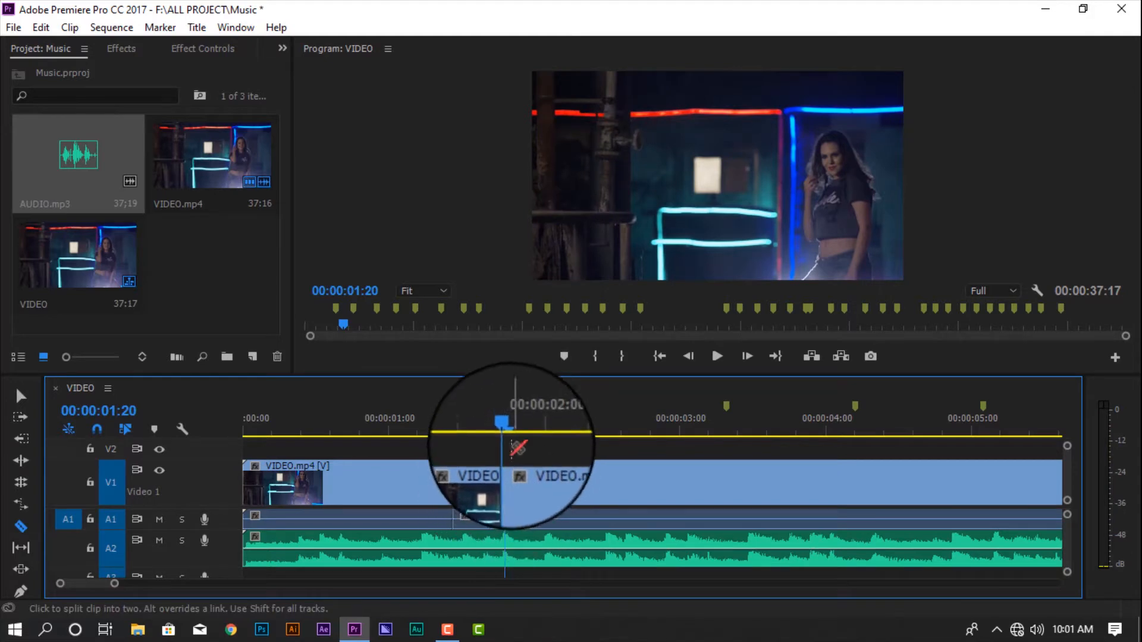
Play on to the next beat and cut the video clip at the second marker, 00:00:02:06.
key("space")
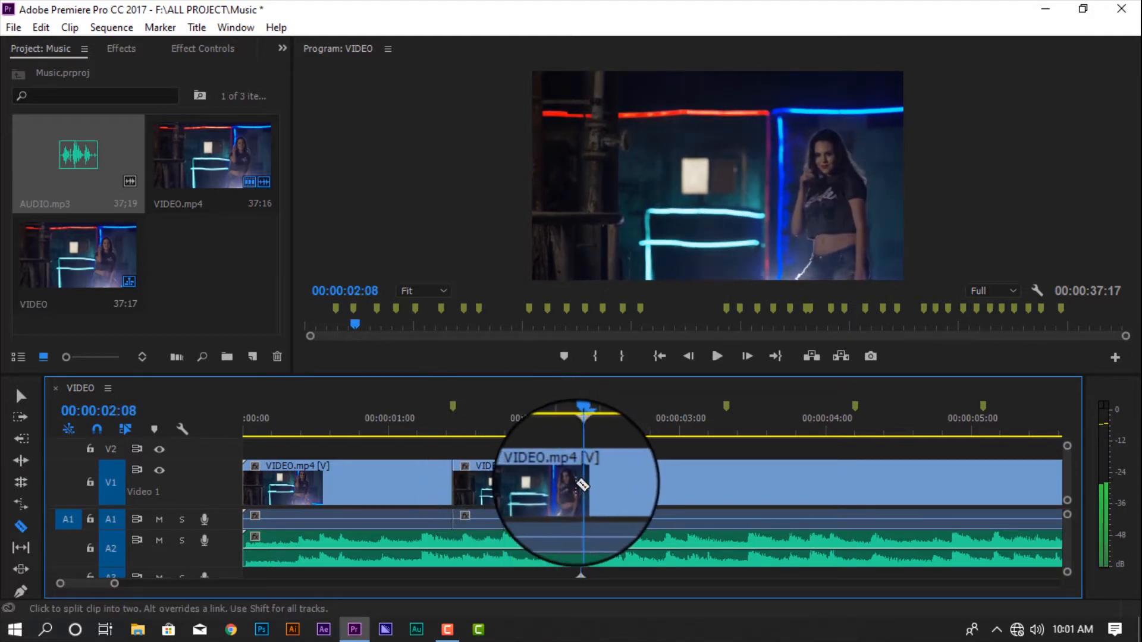
mouse_move(586, 425)
left_mouse_down()
mouse_move(563, 433)
mouse_move(573, 435)
left_mouse_up()
left_click(570, 483)
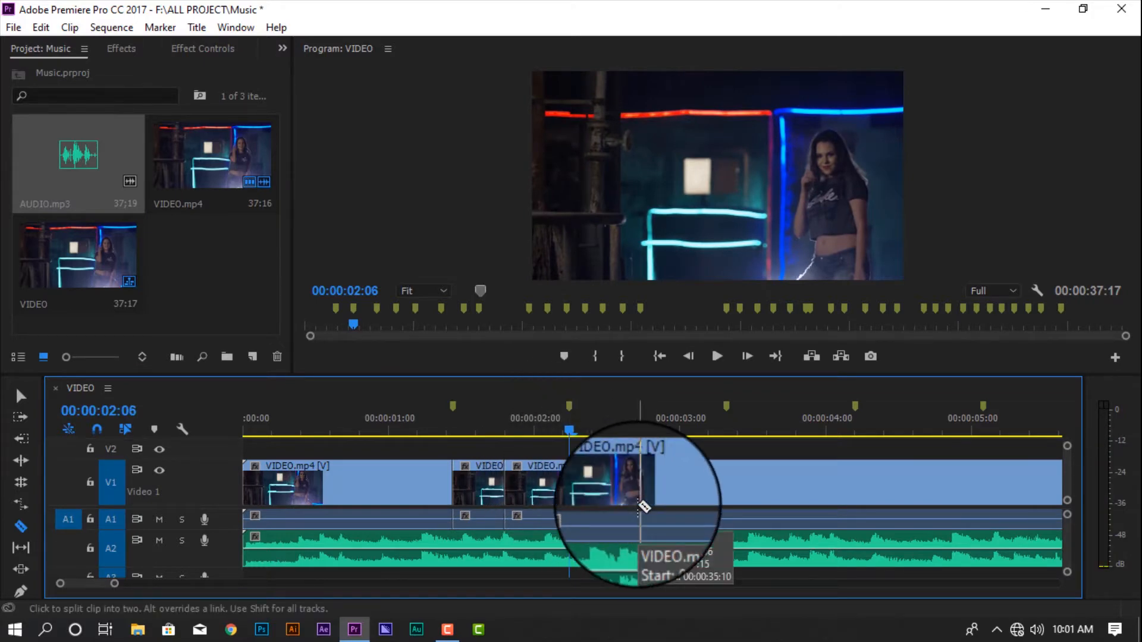
Cut the video clip at the third, fourth and fifth markers and once in between each neighbouring pair.
left_click(726, 483)
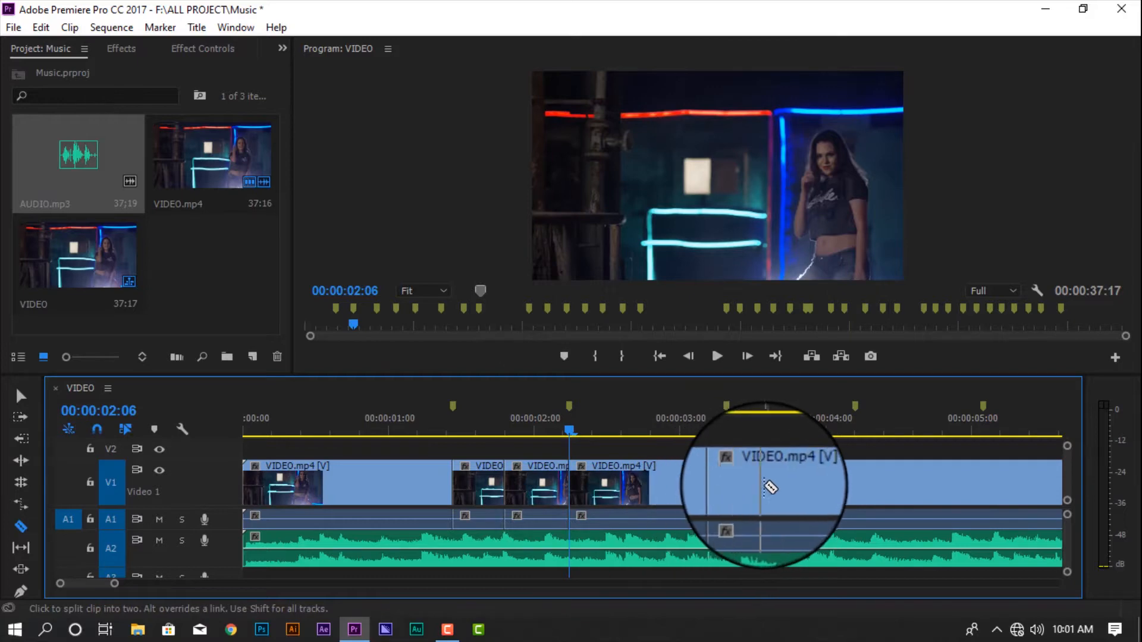
left_click(779, 483)
left_click(856, 483)
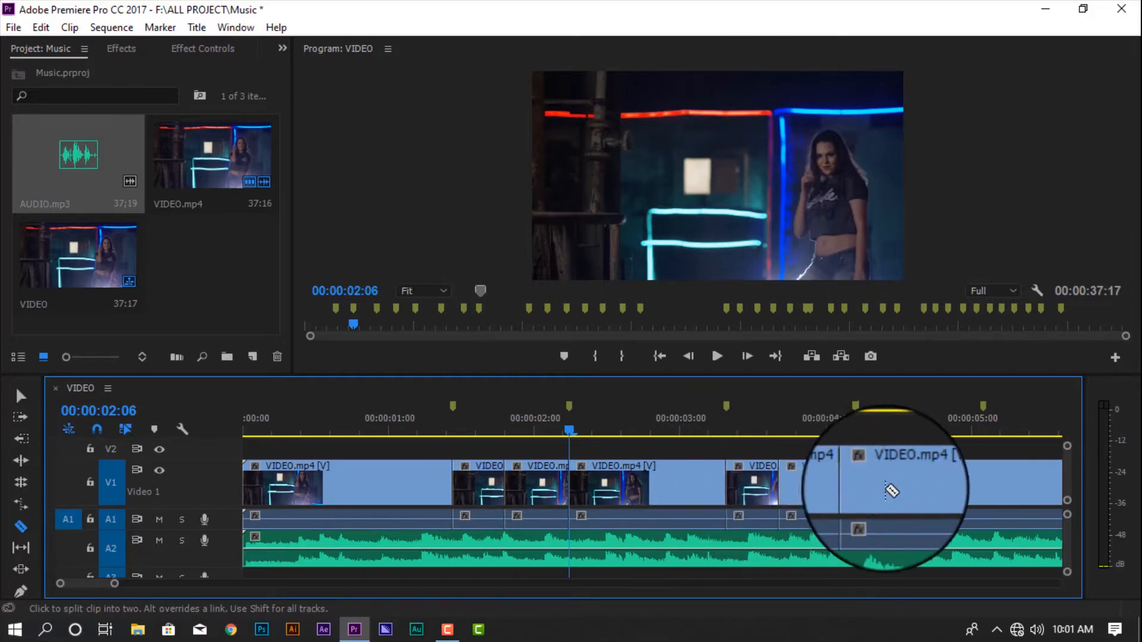
left_click(900, 488)
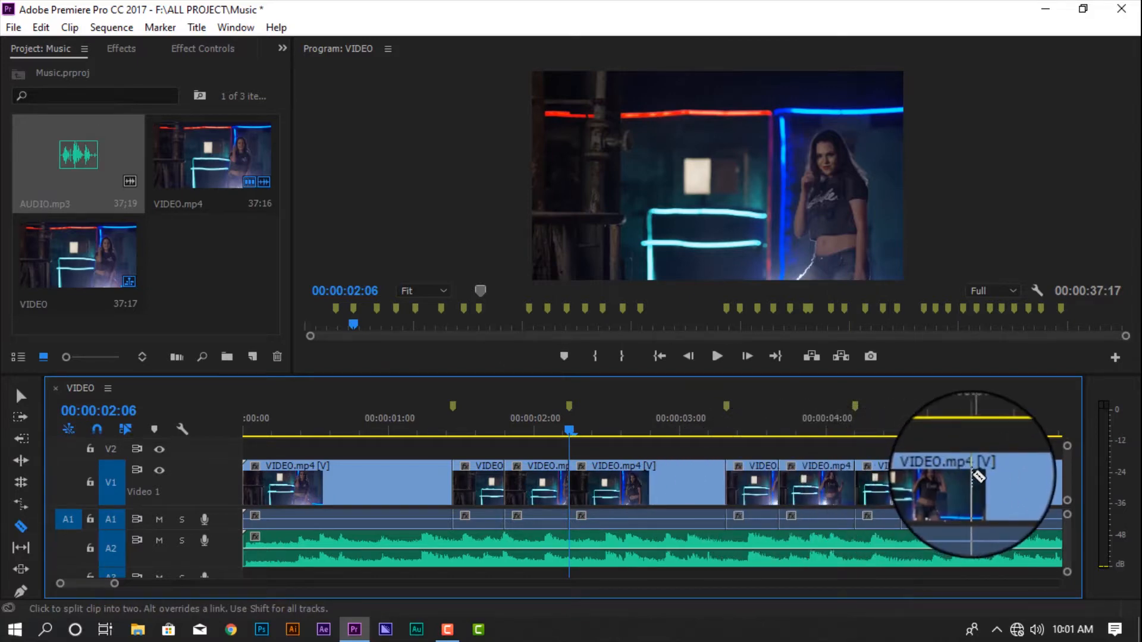
left_click(983, 478)
Cut the V1 video clip at each marker between 5 and 8 seconds and again shortly after each one.
scroll(992, 483, "down", 4)
left_click(829, 489)
scroll(838, 489, "down", 1)
left_click(907, 491)
scroll(949, 491, "down", 1)
scroll(1050, 489, "right", 3)
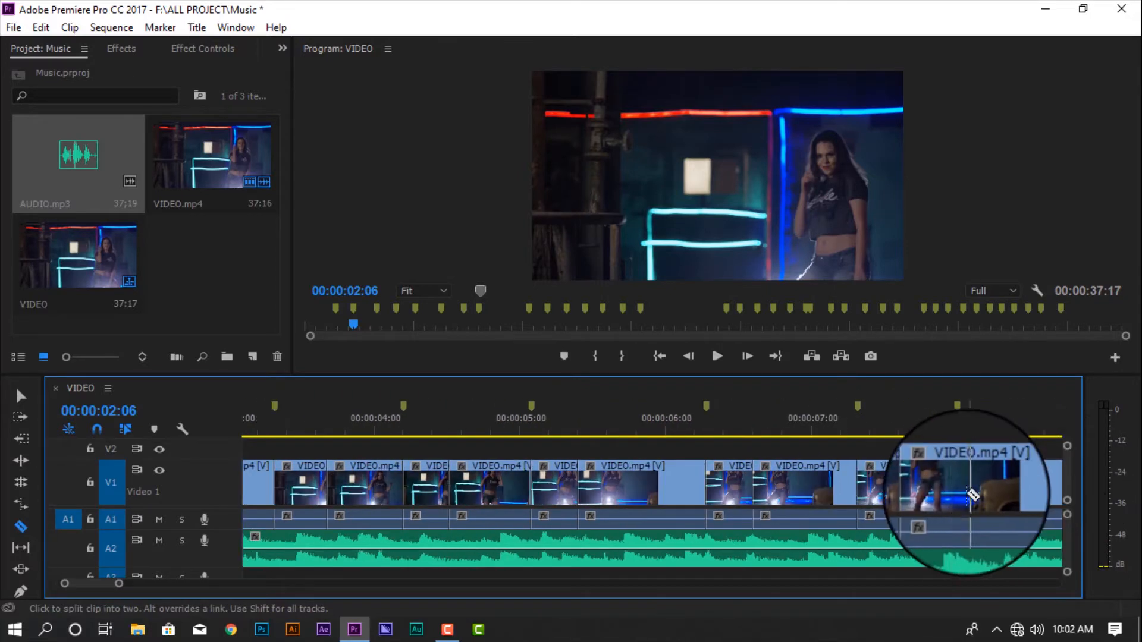
key("c")
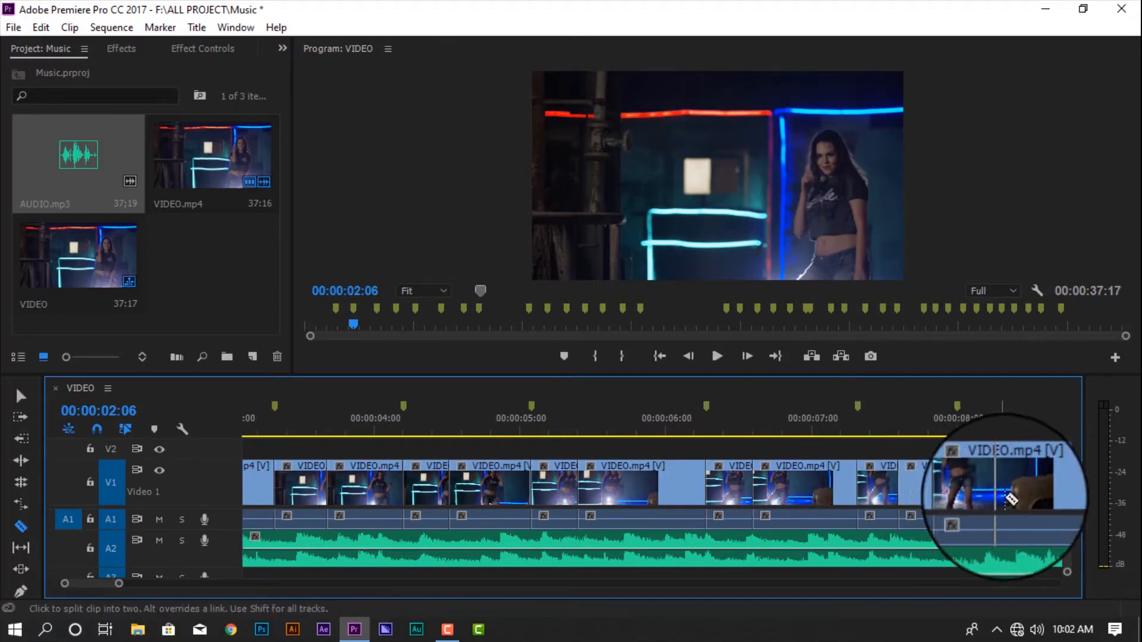
Cut the V1 video clip at each marker between 10 and 16 seconds and again just after each one.
scroll(967, 493, "right", 5)
scroll(966, 492, "right", 6)
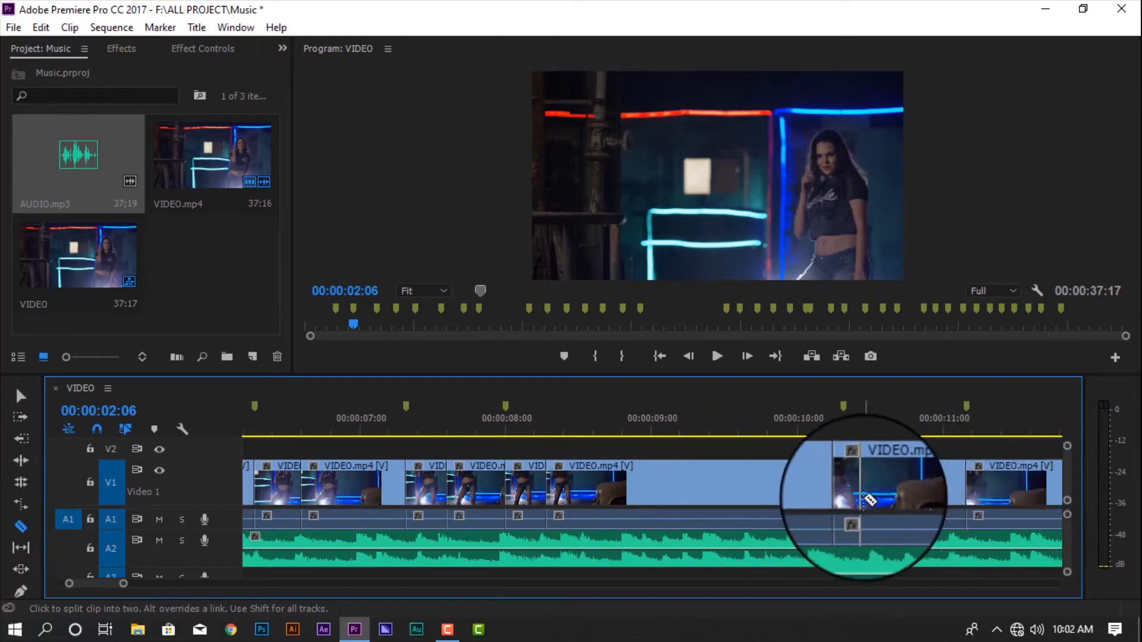
scroll(981, 492, "right", 6)
scroll(993, 485, "right", 10)
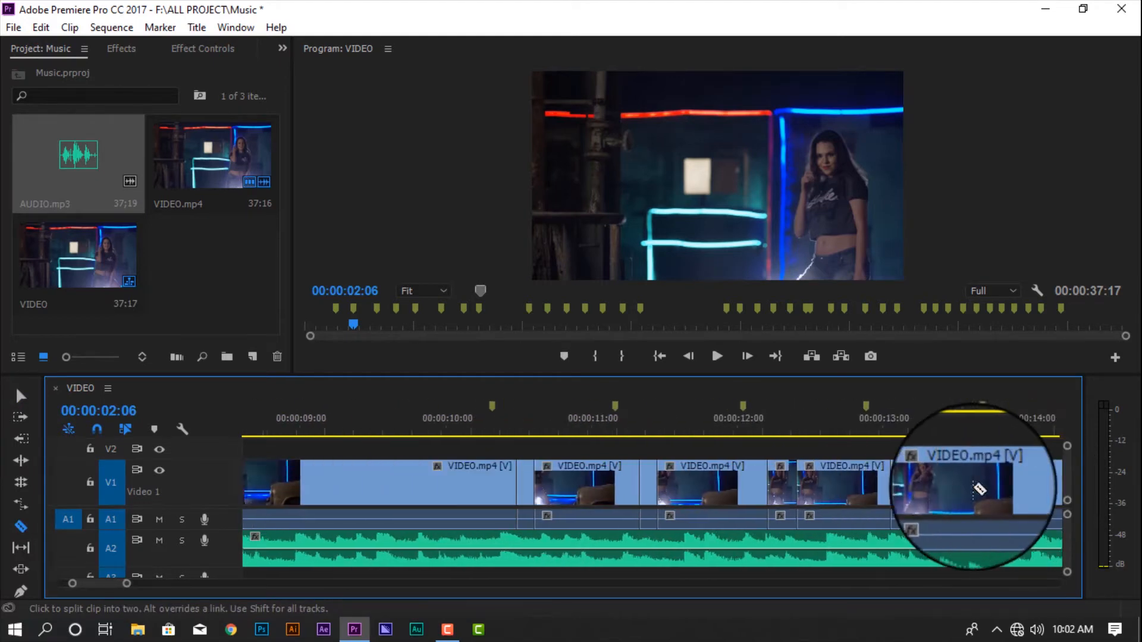
scroll(976, 495, "right", 14)
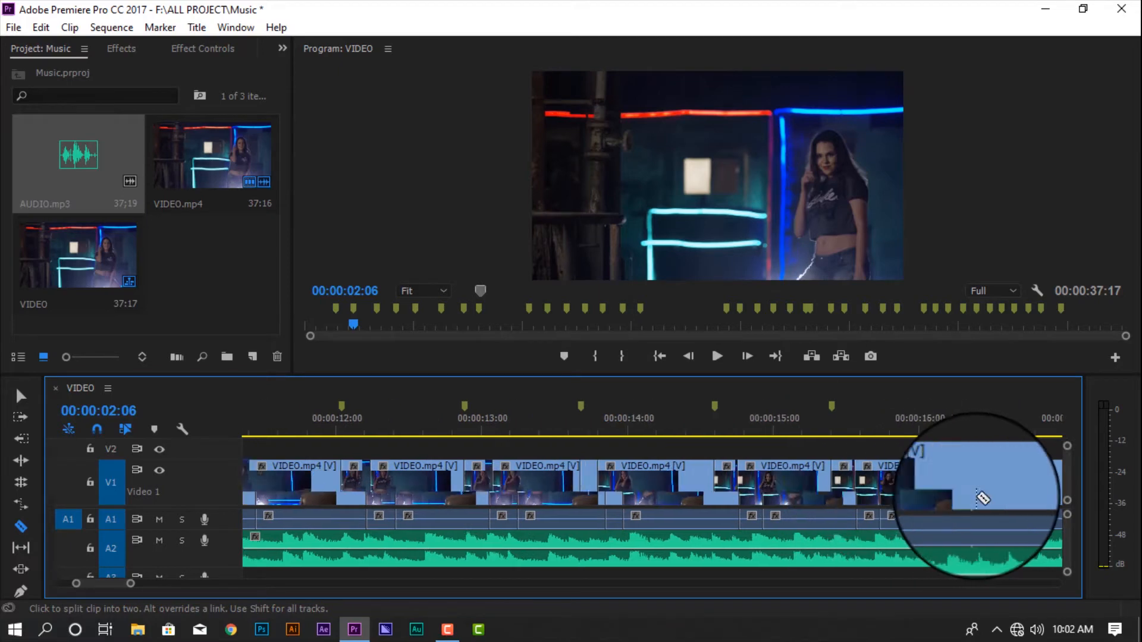
Cut the V1 video clip at the three markers between 19 and 21 seconds and again just after each.
left_click(807, 494)
left_click(894, 485)
left_click(910, 485)
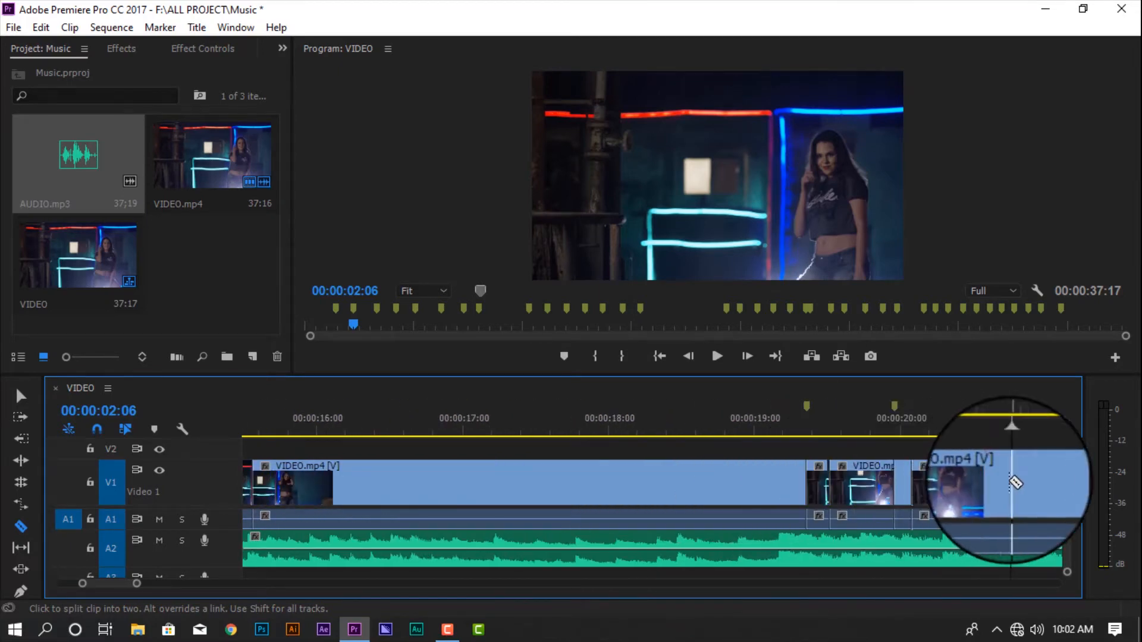
left_click(1010, 483)
left_click(1027, 483)
Cut the V1 video clip at the markers between 21 and 23.5 seconds and just after the first two of them.
scroll(1040, 482, "right", 9)
left_click(721, 489)
left_click(743, 485)
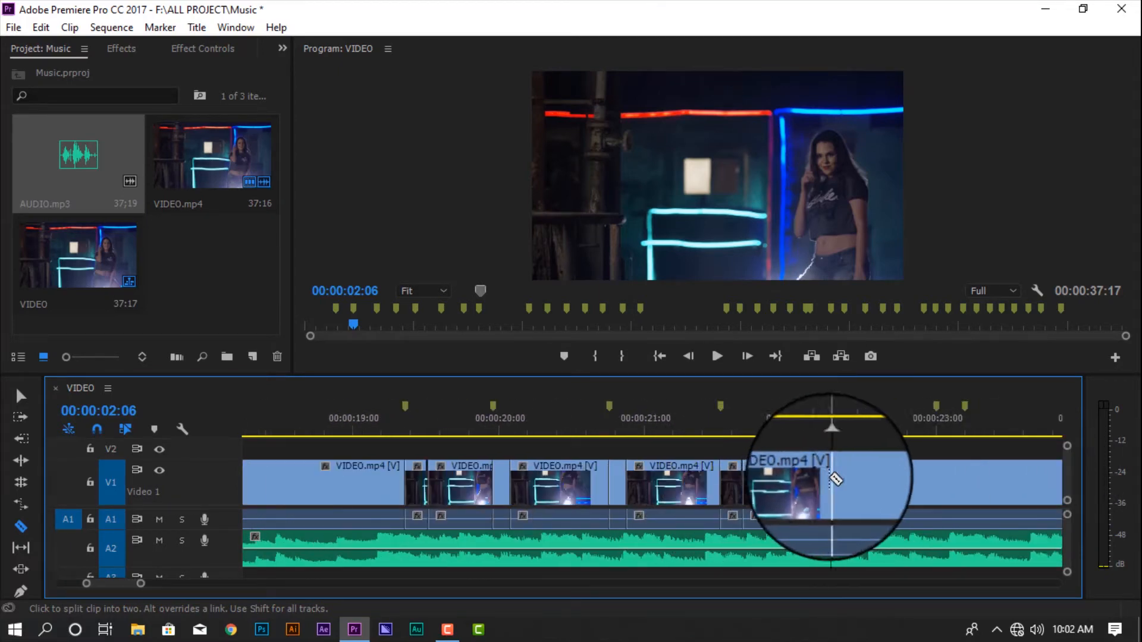
left_click(831, 478)
left_click(854, 479)
left_click(936, 479)
left_click(964, 481)
Cut the V1 video clip at the three markers between 24 and 26 seconds and again just after each.
scroll(970, 483, "right", 6)
left_click(830, 494)
left_click(858, 490)
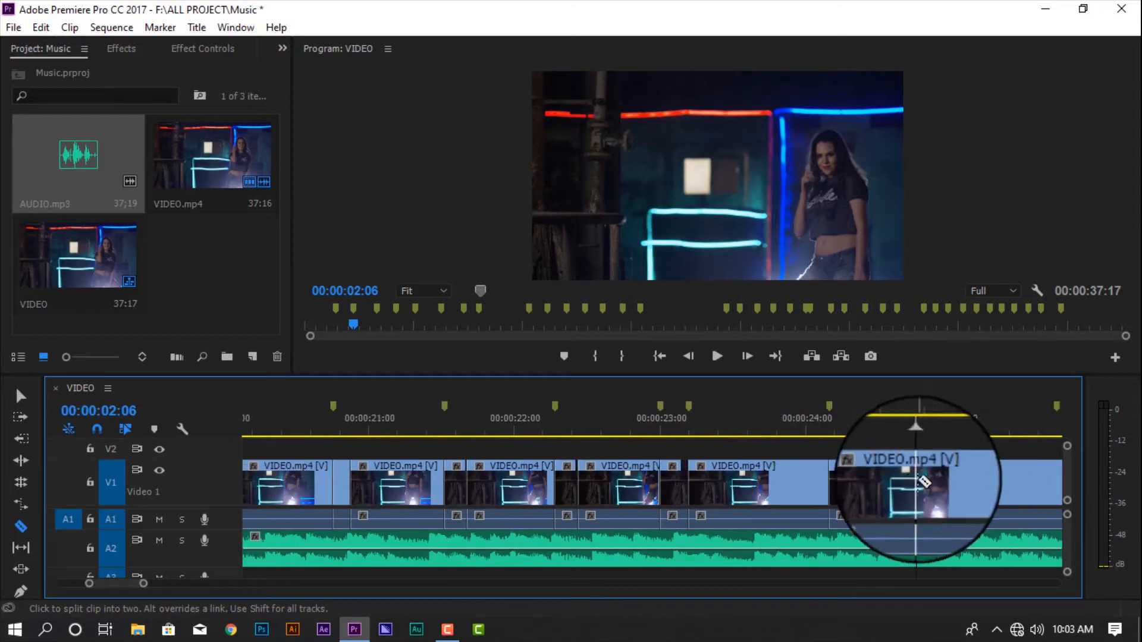
left_click(917, 485)
left_click(933, 486)
scroll(935, 487, "right", 3)
left_click(931, 489)
left_click(948, 488)
Cut the V1 video clip at the two markers between 26 and 27.5 seconds and again just after each.
scroll(964, 487, "right", 6)
left_click(814, 495)
left_click(896, 486)
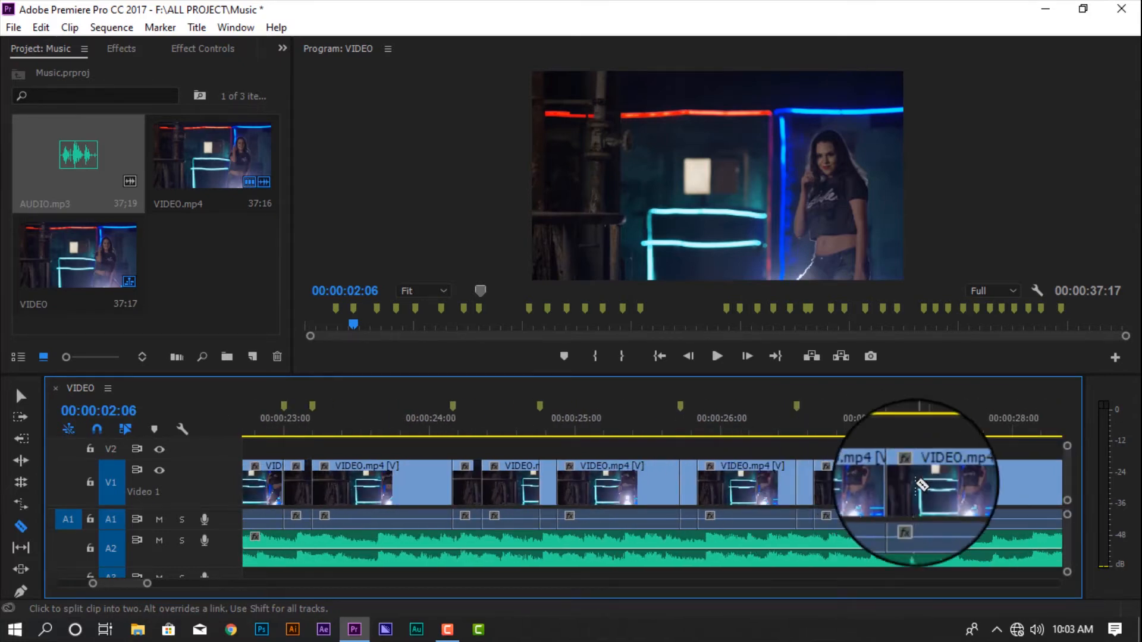
left_click(913, 484)
Cut the V1 video clip at the four markers between 28 and 30.5 seconds and again just after each.
scroll(937, 485, "right", 9)
left_click(644, 491)
left_click(661, 487)
left_click(725, 480)
left_click(743, 481)
left_click(807, 485)
left_click(824, 483)
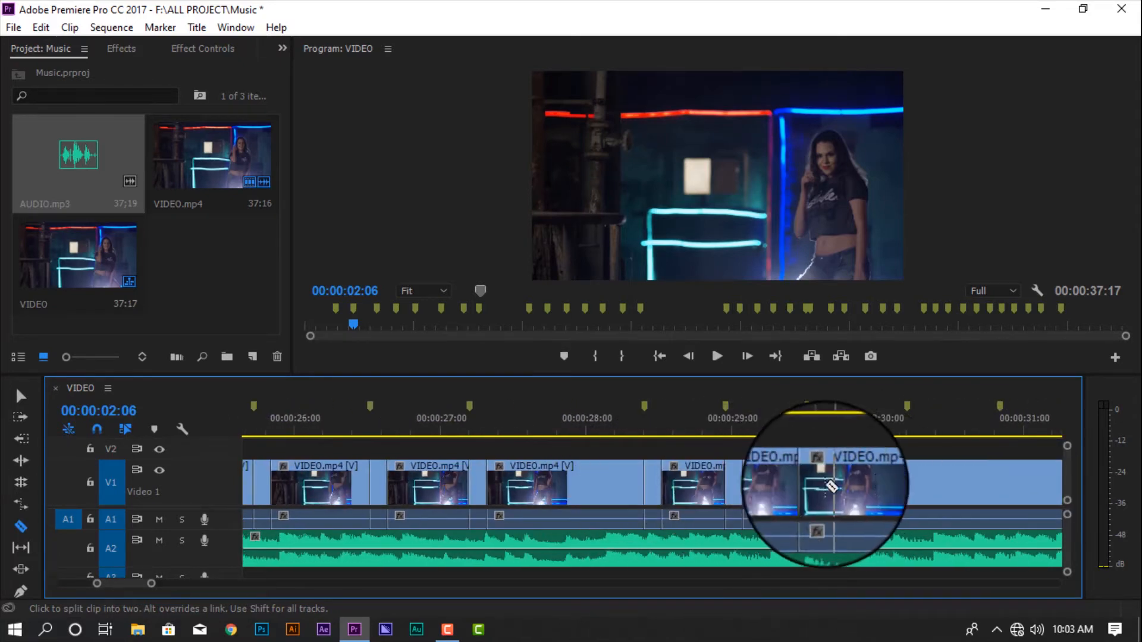
left_click(906, 485)
left_click(929, 485)
Cut the V1 video clip at each marker between 30.5 and 33.5 seconds and again just after each.
scroll(925, 484, "right", 3)
left_click(961, 488)
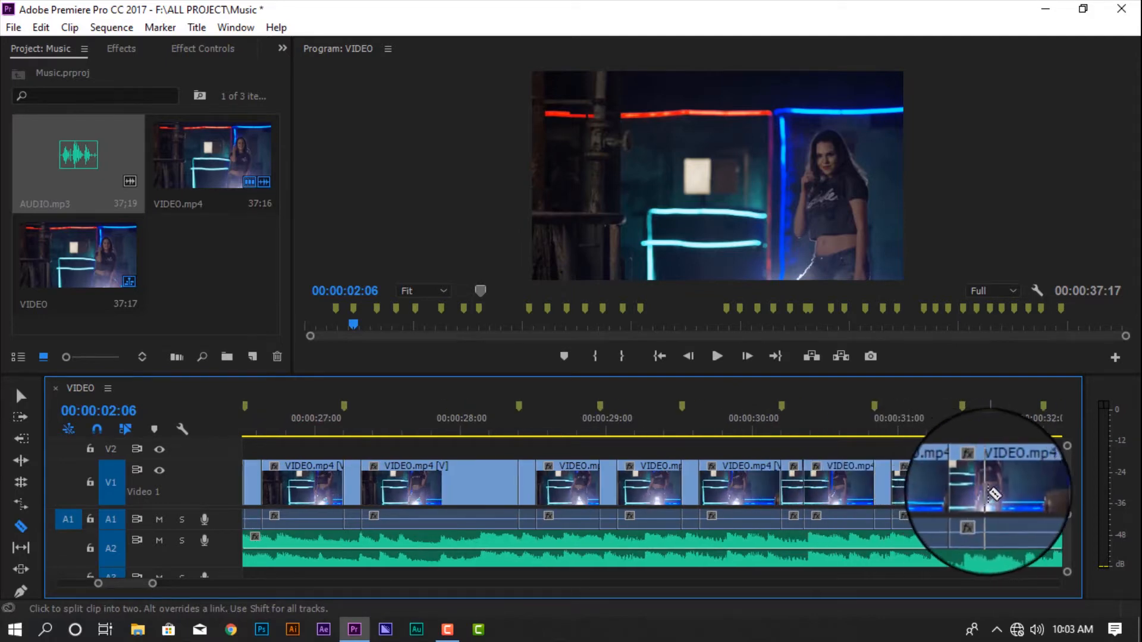
left_click(985, 491)
scroll(976, 491, "right", 7)
left_click(743, 494)
left_click(766, 488)
left_click(824, 487)
left_click(853, 488)
left_click(917, 490)
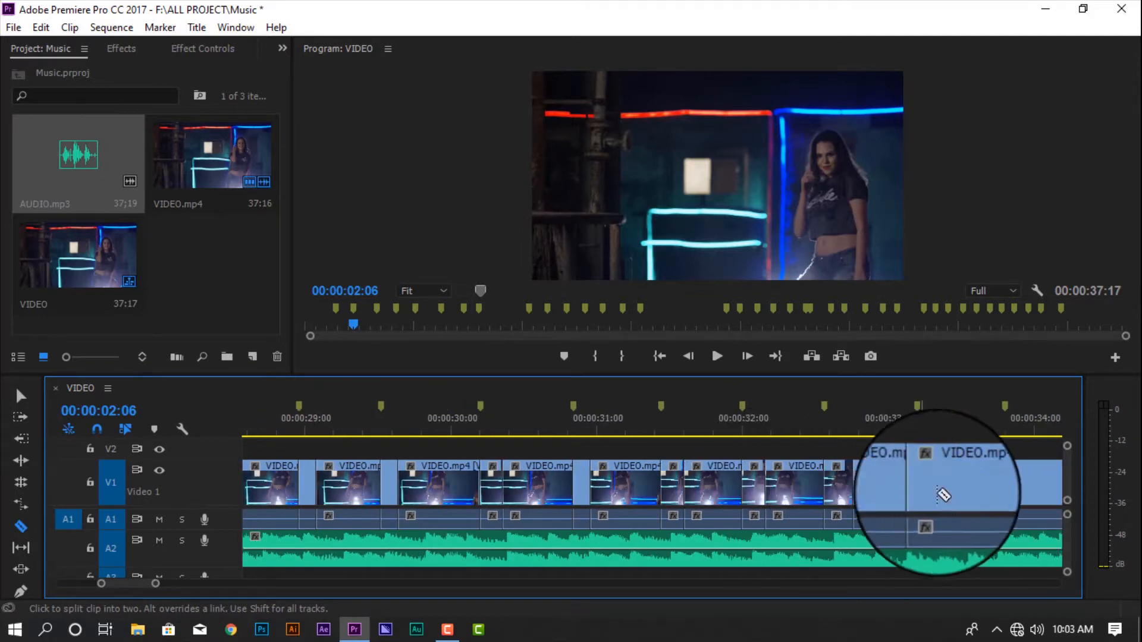
left_click(951, 491)
Cut the V1 video clip at and just after the last two markers, and switch to the Selection tool.
scroll(954, 492, "right", 6)
left_click(728, 491)
left_click(751, 491)
left_click(863, 488)
scroll(885, 485, "right", 10)
left_click(21, 397)
scroll(872, 461, "down", 3)
left_click_drag(144, 585, 81, 582)
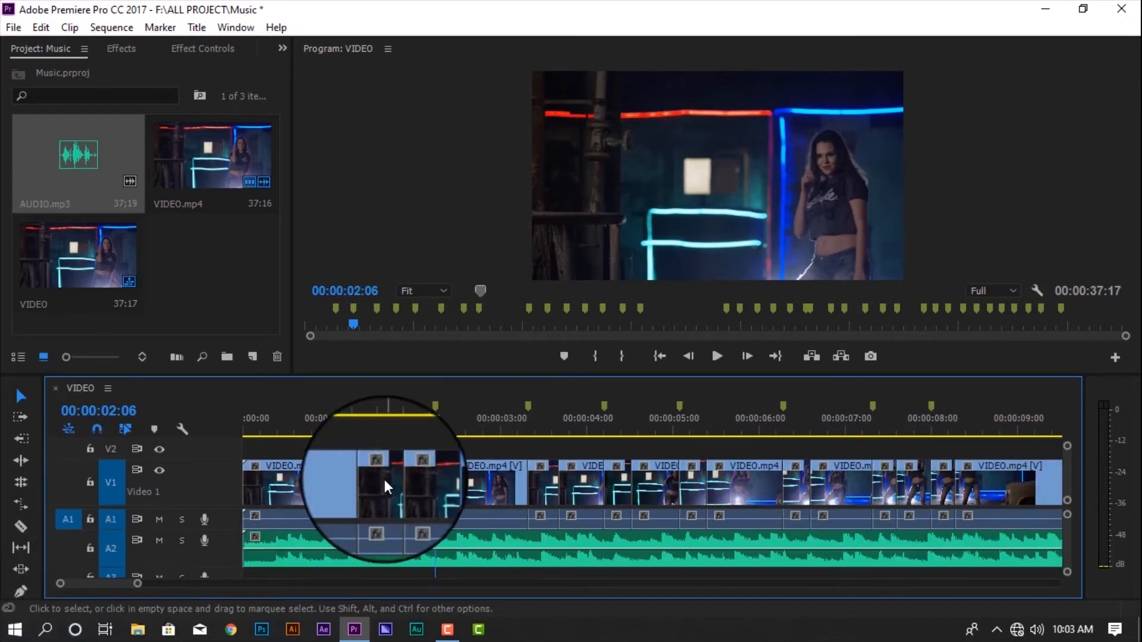
left_click(423, 481)
left_click_drag(378, 477, 417, 452)
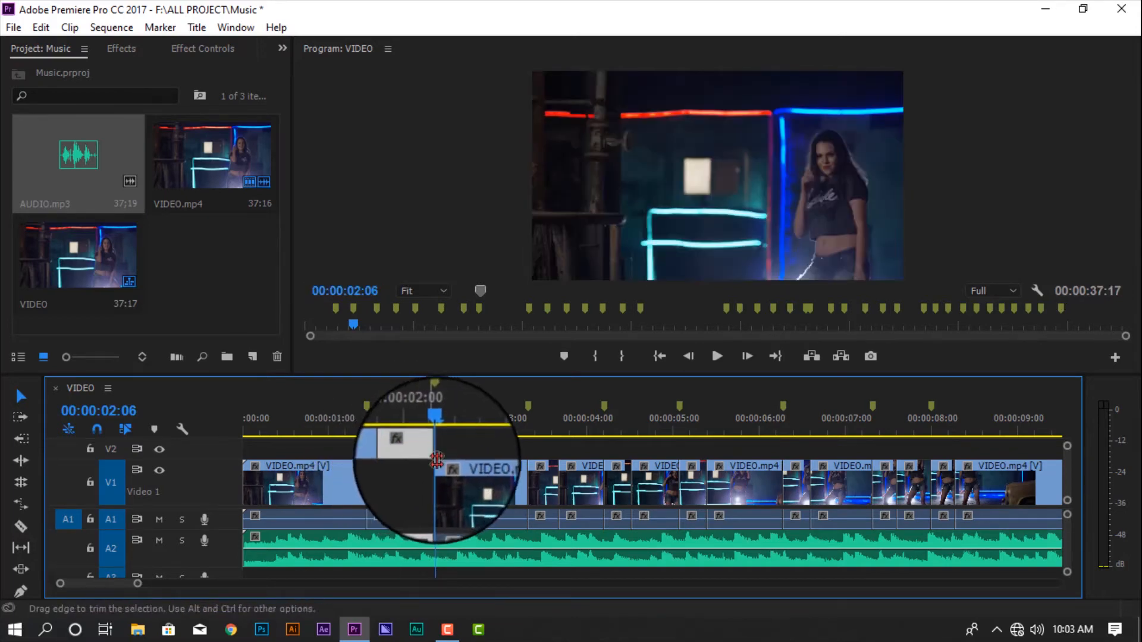
key("ctrl+z")
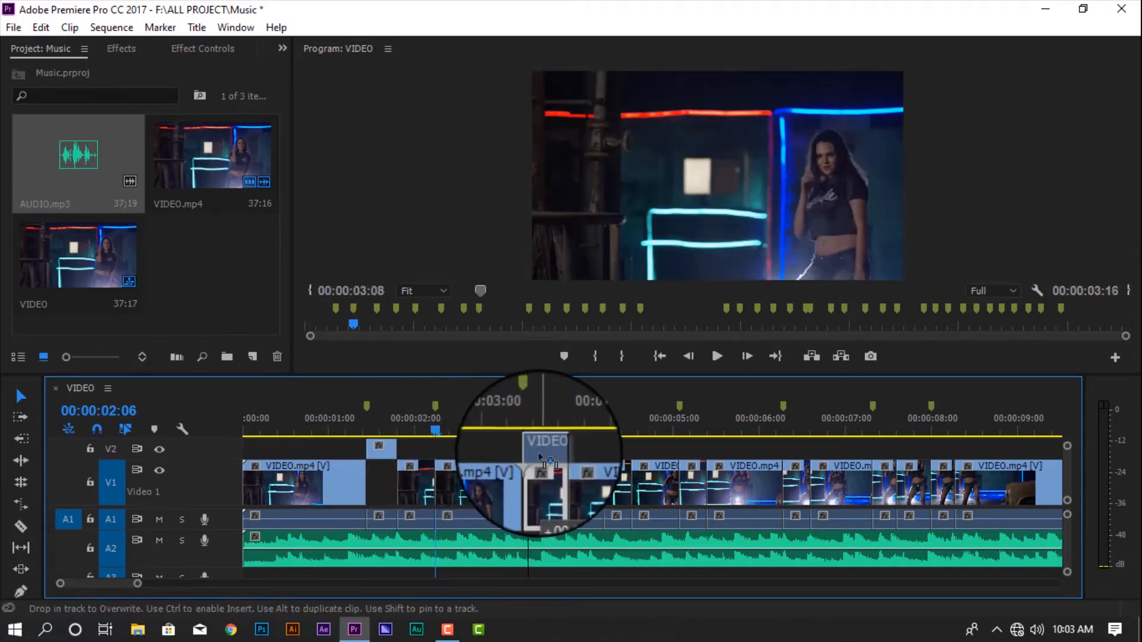
Move the short clips that start at the markers within the first eight seconds straight up to track V2.
left_click_drag(540, 457, 541, 470)
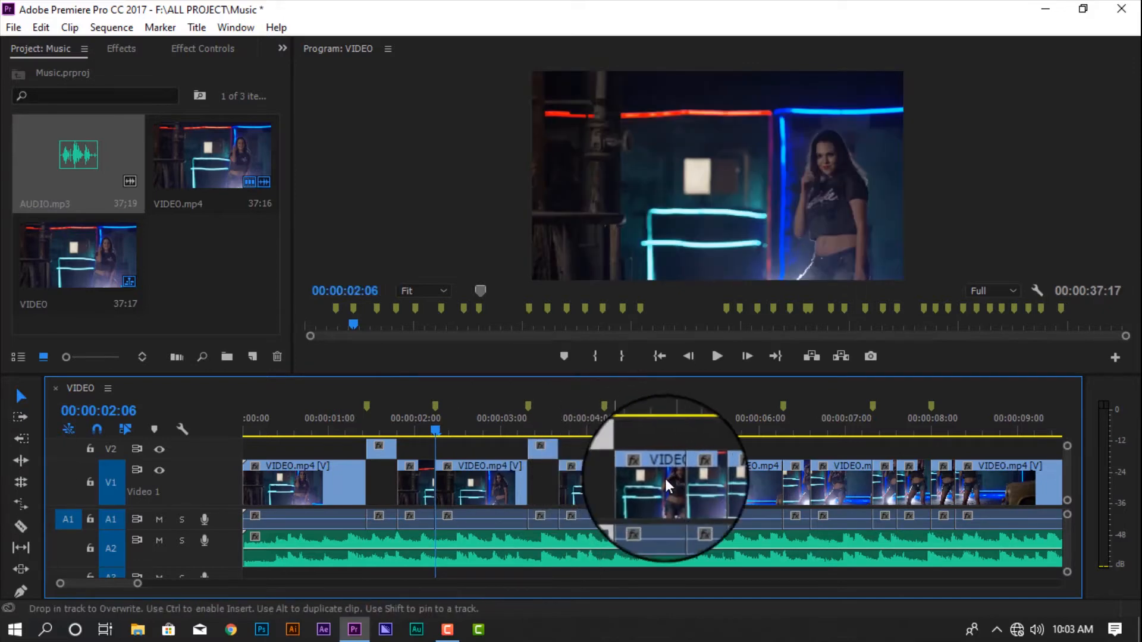
left_click_drag(691, 464, 693, 450)
left_click_drag(795, 473, 794, 447)
left_click_drag(887, 480, 887, 449)
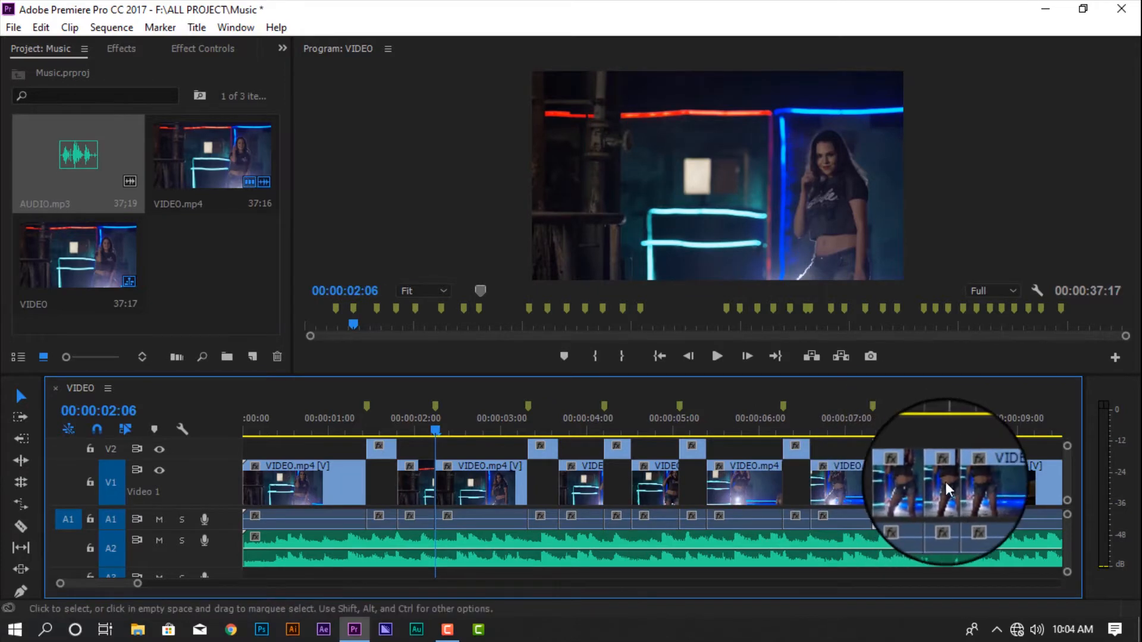
Move the short clips at the markers between 10 and 16 seconds from V1 straight up to V2.
scroll(975, 460, "down", 3)
scroll(980, 459, "down", 8)
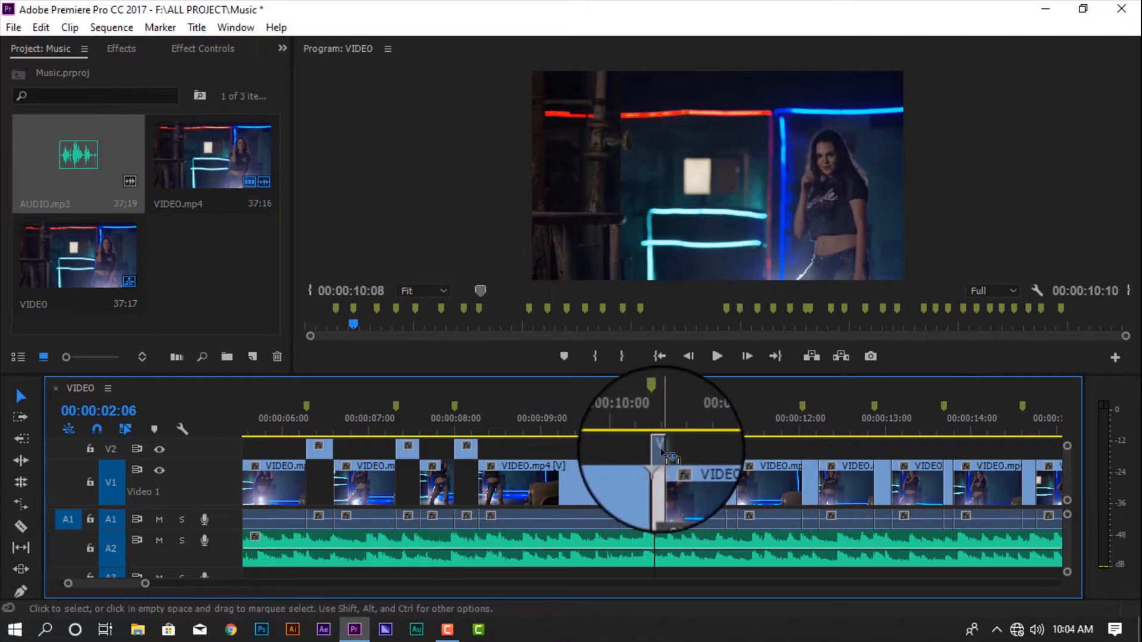
left_click_drag(661, 453, 661, 451)
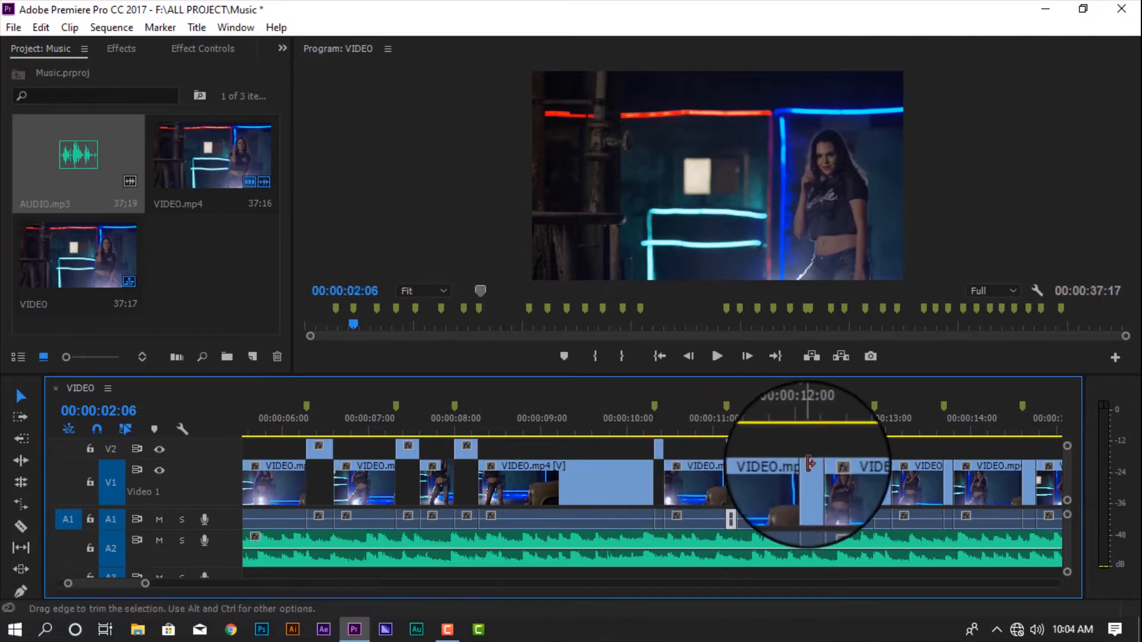
left_click_drag(807, 475, 807, 443)
left_click_drag(884, 464, 885, 447)
left_click_drag(947, 476, 950, 446)
left_click_drag(1025, 474, 1026, 451)
scroll(1003, 464, "down", 5)
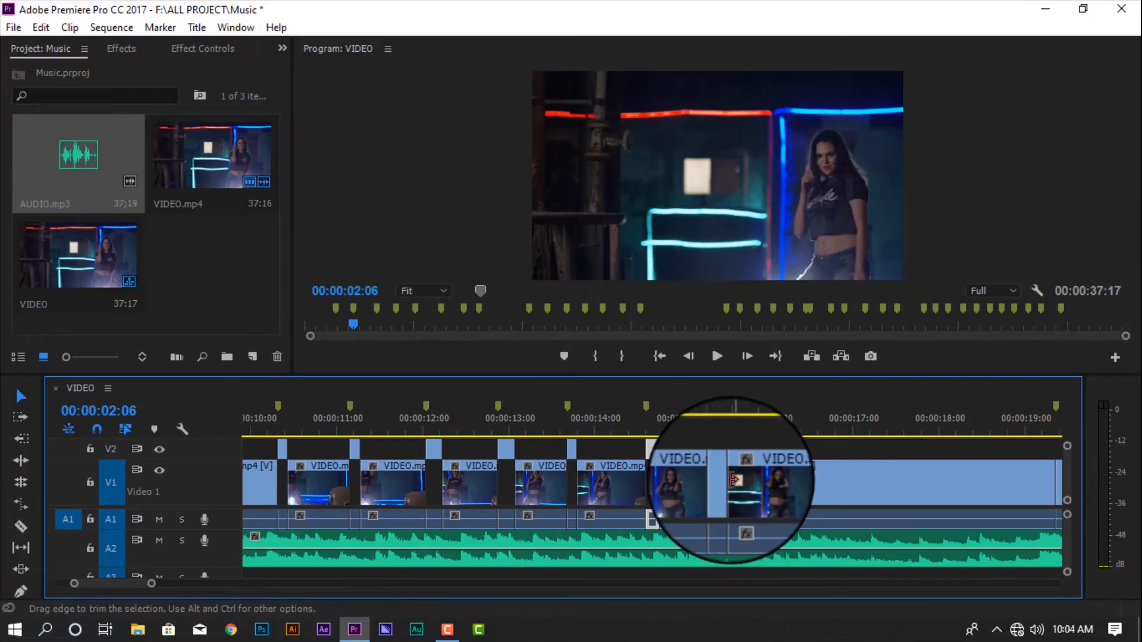
left_click_drag(721, 462, 720, 448)
Move the short clips at the markers between 19 and 22.5 seconds from V1 straight up to V2.
scroll(833, 468, "down", 4)
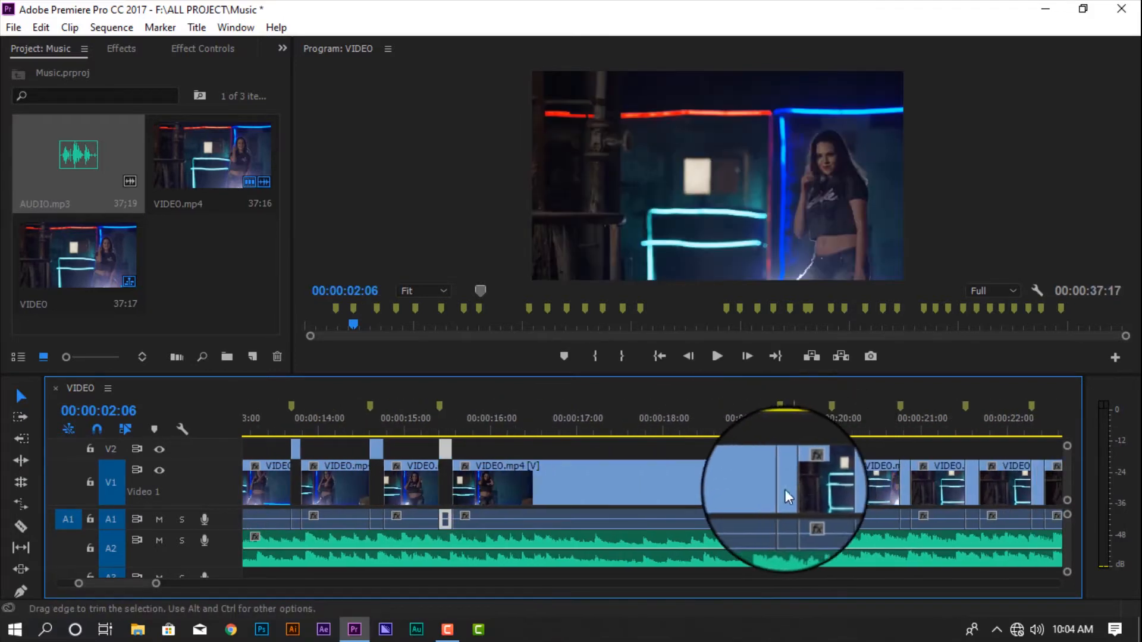
left_click_drag(788, 486, 836, 449)
left_click(847, 472)
left_click(836, 469)
left_click_drag(911, 472, 907, 449)
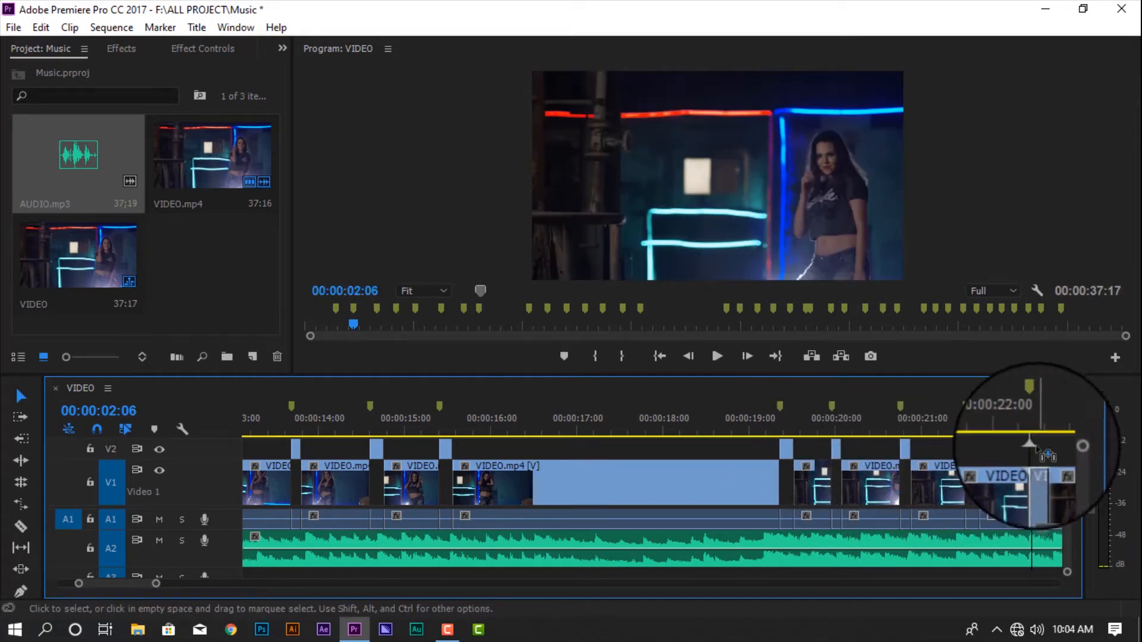
left_click_drag(1035, 448, 1037, 447)
Move the short clips at the markers between 23 and 28.5 seconds from V1 straight up to V2.
scroll(892, 467, "down", 6)
left_click_drag(448, 472, 449, 449)
left_click_drag(547, 469, 548, 449)
left_click_drag(599, 469, 601, 449)
left_click_drag(679, 471, 681, 449)
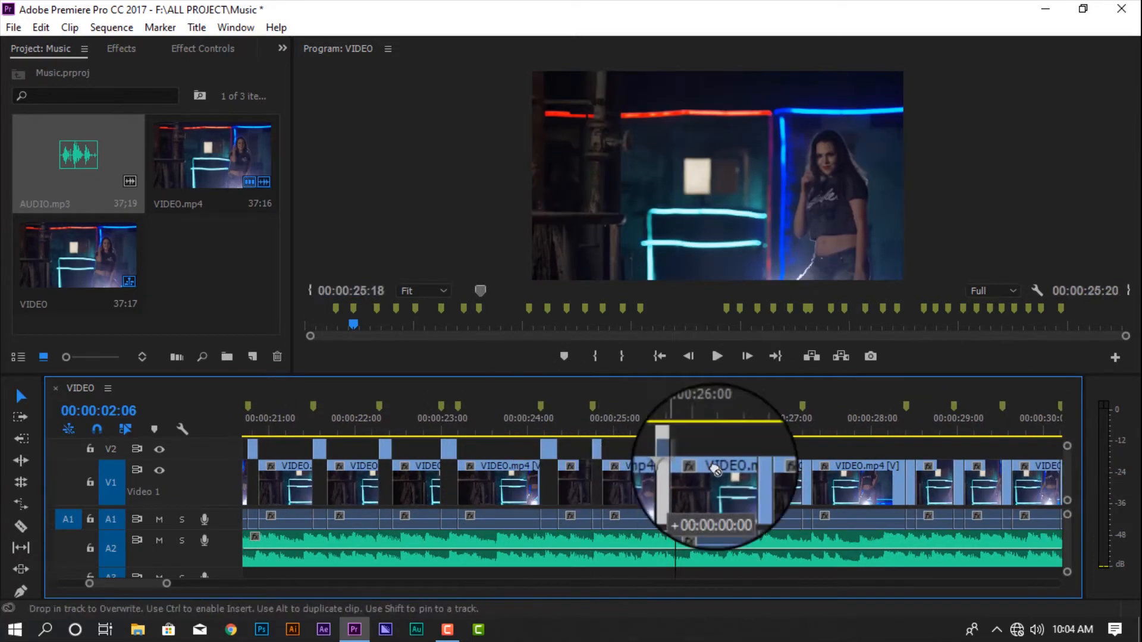
left_click_drag(749, 471, 749, 449)
left_click_drag(807, 475, 808, 449)
left_click_drag(910, 474, 959, 449)
Select the short clips at the markers between 29 and 32.5 seconds and move them together up to V2.
scroll(973, 481, "down", 4)
scroll(919, 488, "down", 5)
left_click(403, 483)
left_click(465, 483, "shift")
left_click(519, 482, "shift")
left_click(572, 482, "shift")
left_click_drag(621, 477, 620, 450)
Select the short clips at the last four markers and move them together up to V2.
left_click(670, 477)
left_click(727, 482, "shift")
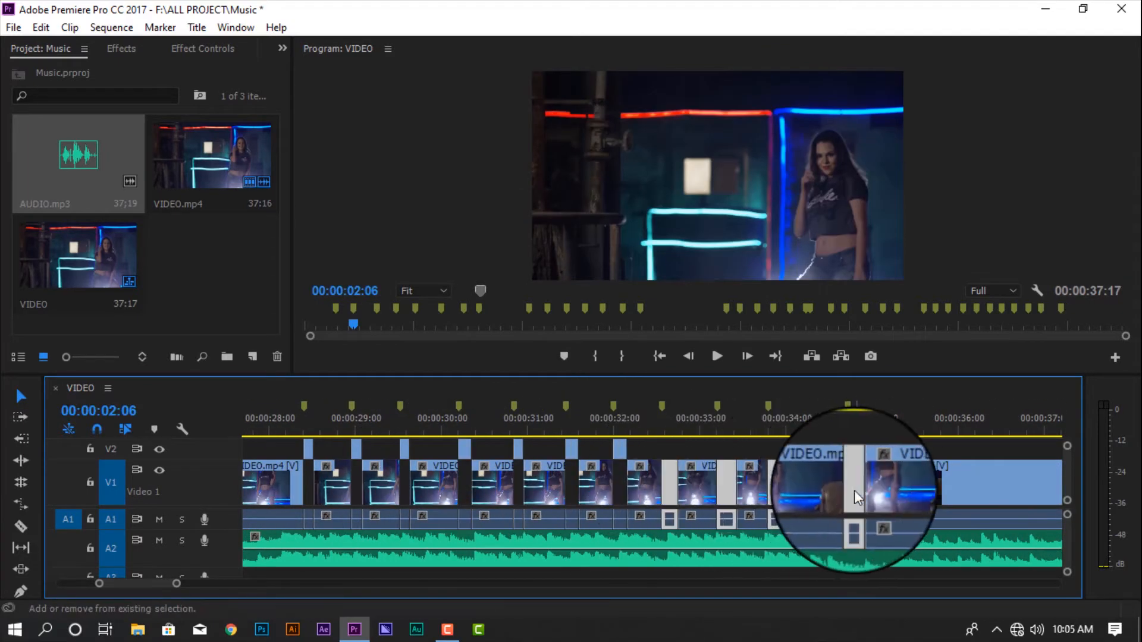
left_click_drag(854, 483, 855, 449)
Set the first V2 clip's scale to 130 and its position to 704, 440, previewing it at 00:00:01:15.
scroll(909, 485, "down", 3)
left_click_drag(182, 583, 260, 582)
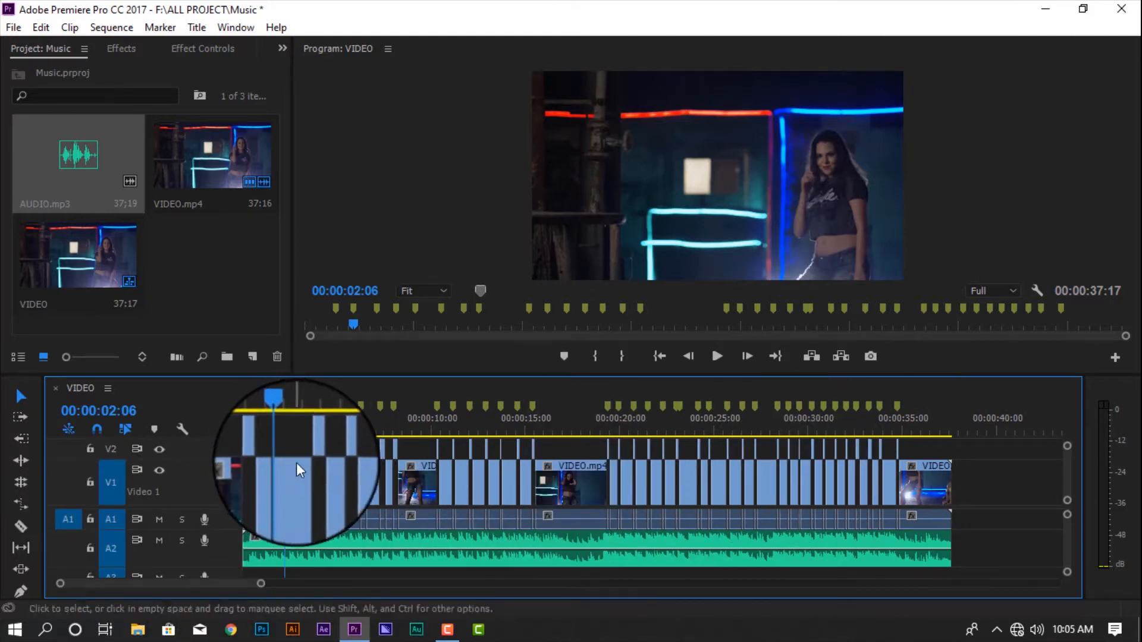
left_click_drag(254, 584, 191, 584)
left_click_drag(459, 433, 397, 426)
left_click(190, 51)
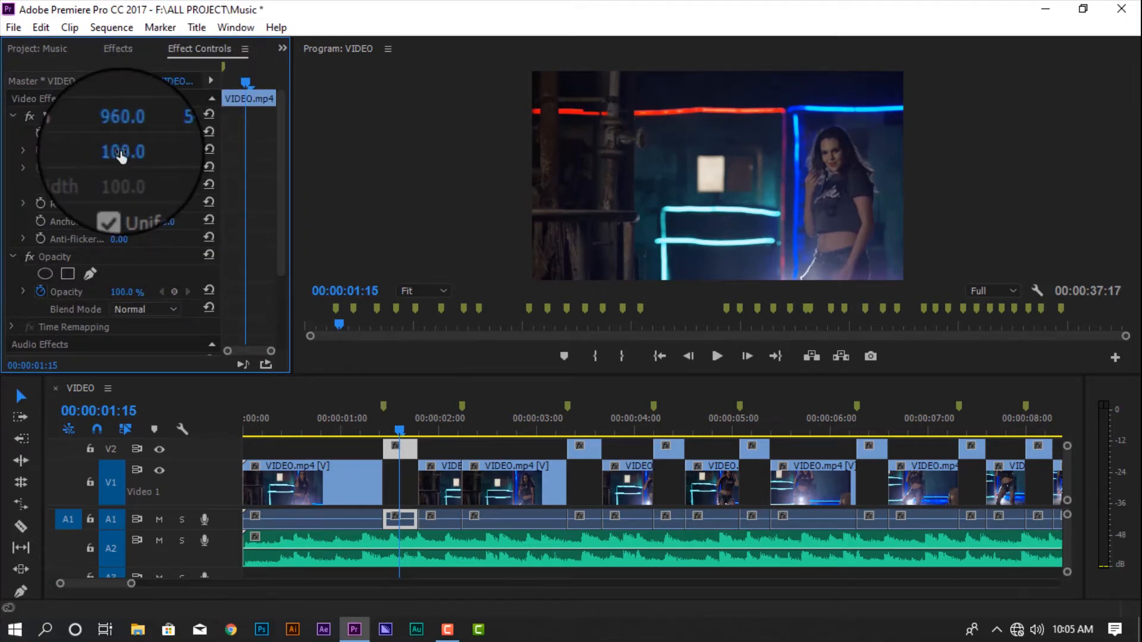
left_click_drag(120, 155, 32, 134)
left_click_drag(164, 135, 83, 140)
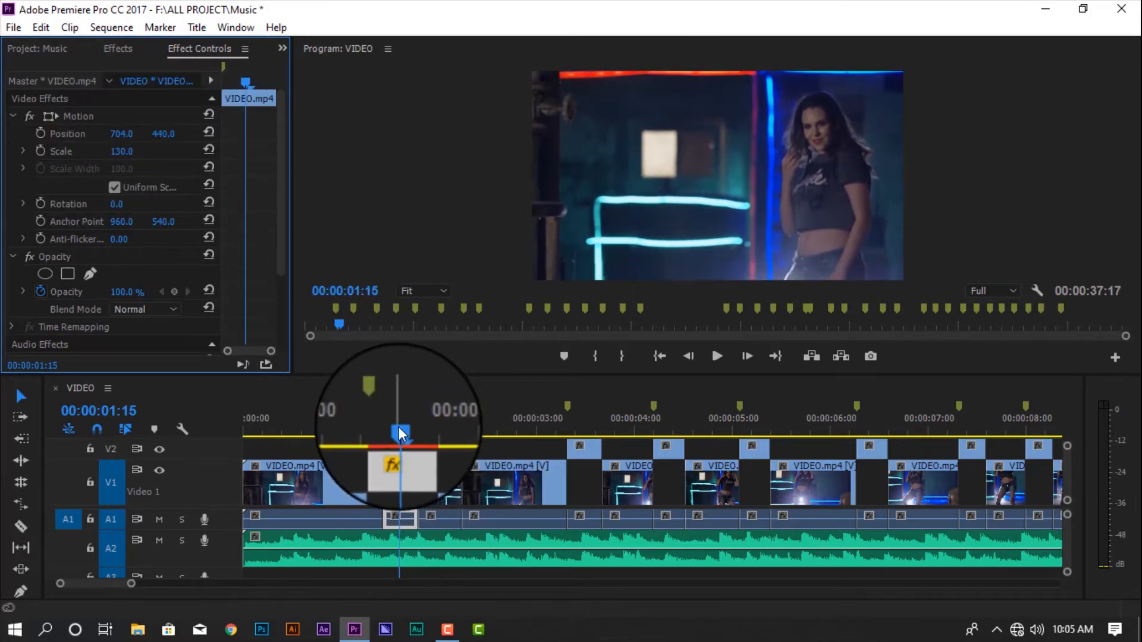
Cut the V1 clip after the second marker at 00:00:02:13 and move the short piece before the cut up to V2.
left_click_drag(399, 427, 490, 437)
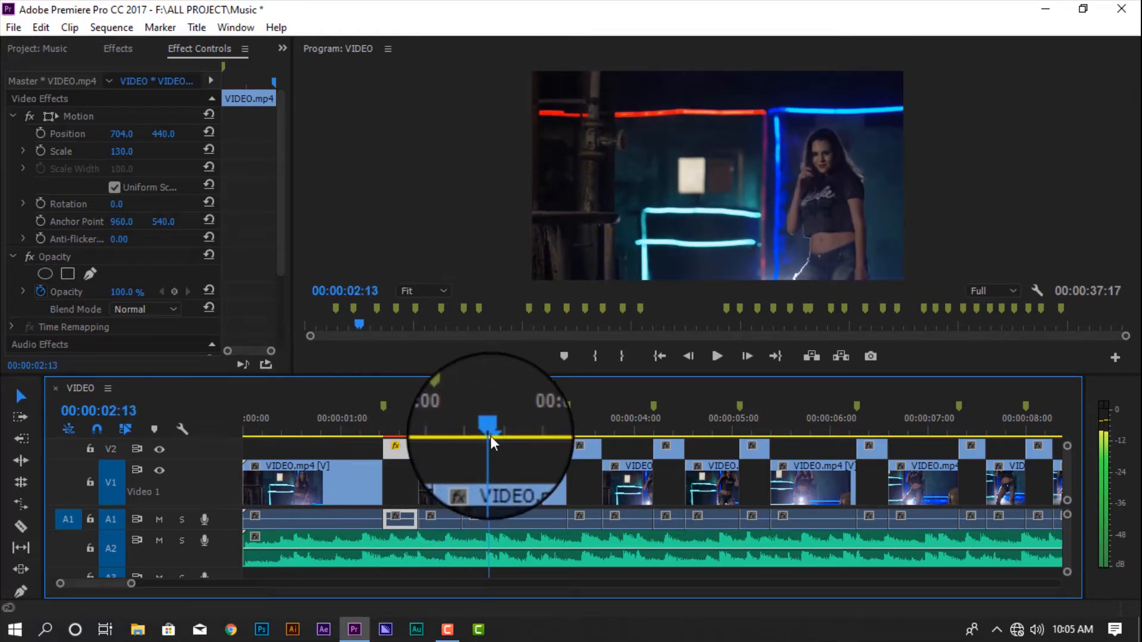
key("c")
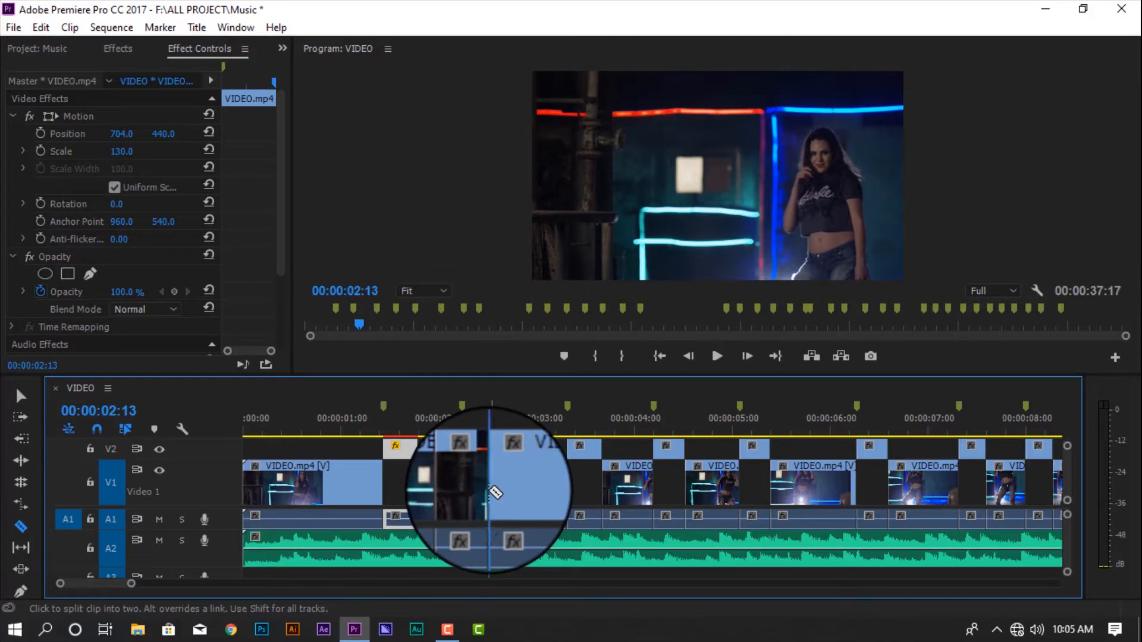
key("v")
left_click_drag(479, 484, 483, 447)
Set the scale of the V2 clip at the second marker to 130 and its position to 747, 442.
left_click(484, 428)
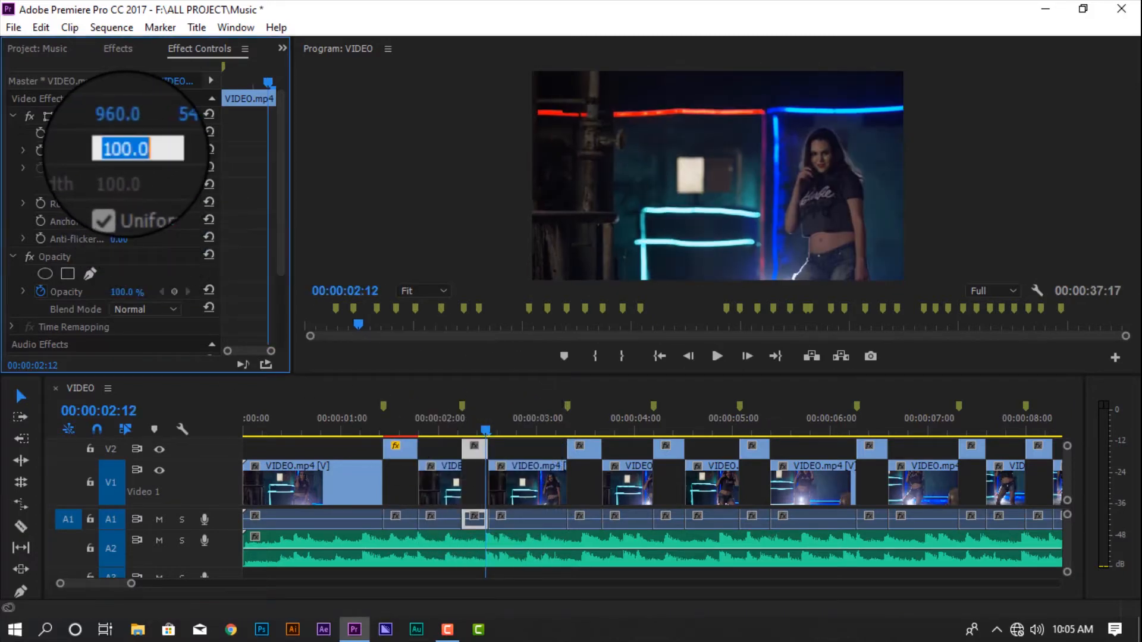
type("130")
key("Return")
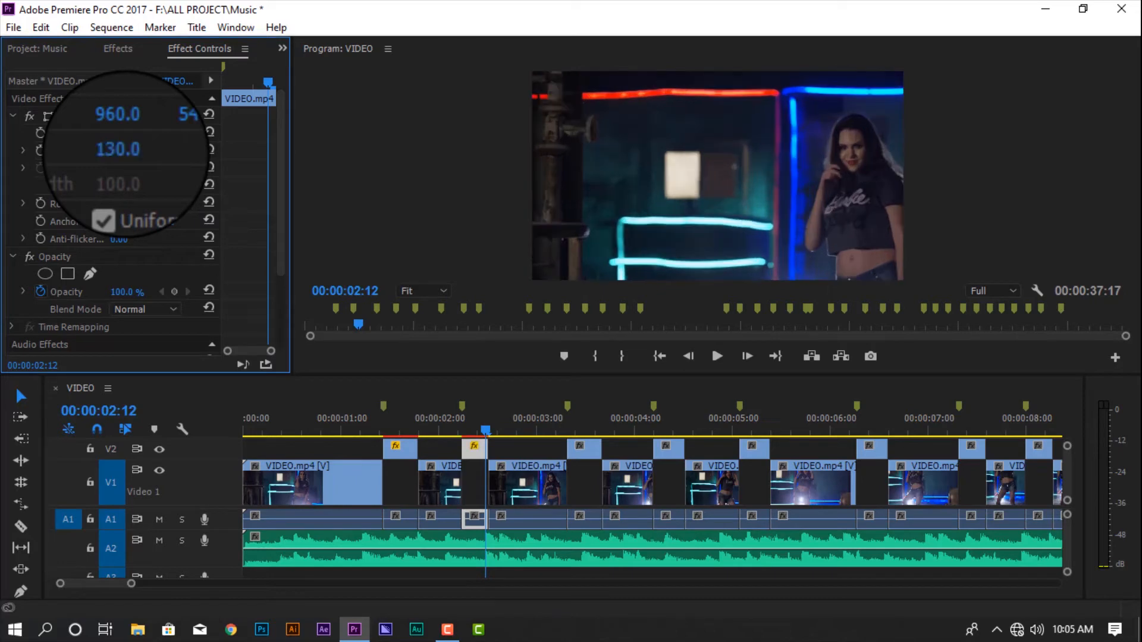
left_click_drag(88, 132, 63, 133)
left_click_drag(175, 140, 59, 137)
Set the scale of the V2 clip at the third marker to 130 and its position to 690, 401.
left_click_drag(569, 430, 576, 430)
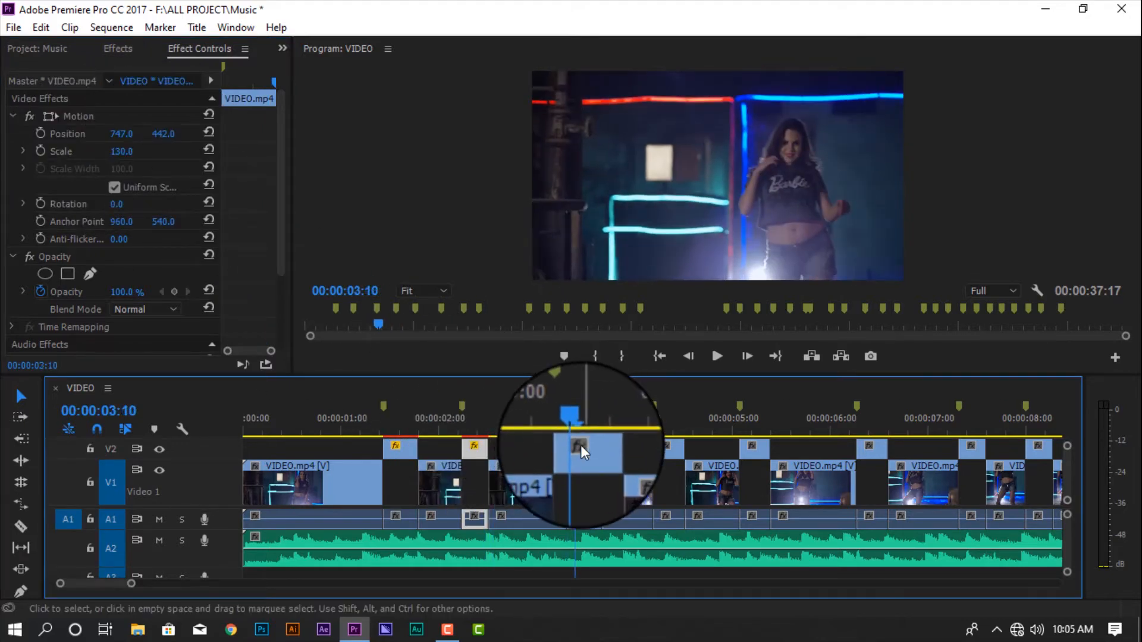
left_click(580, 446)
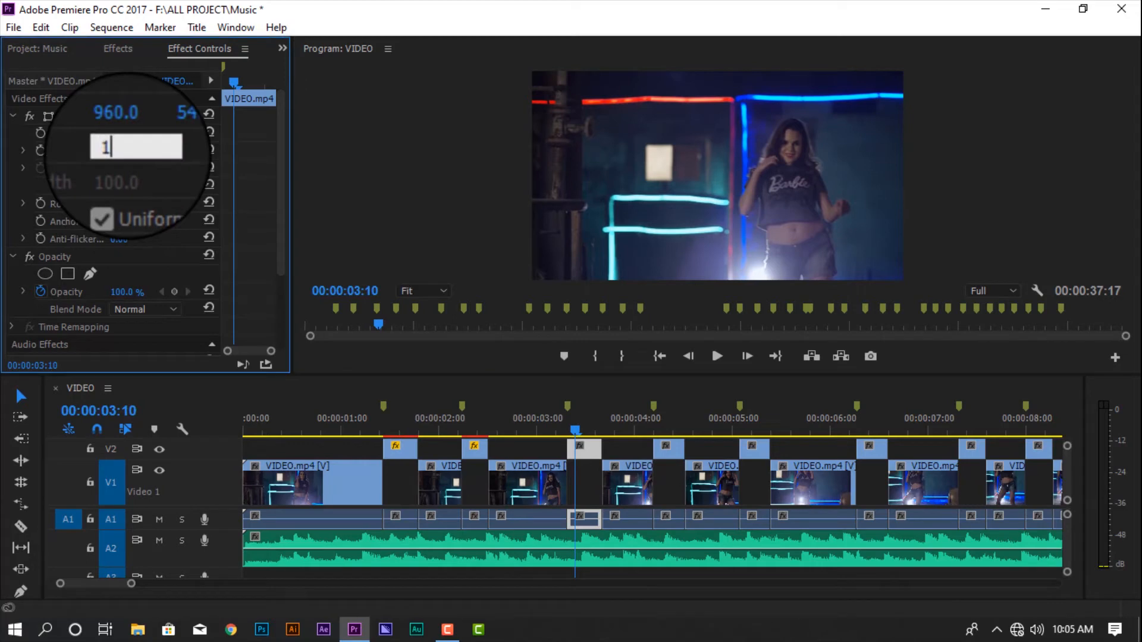
mouse_move(122, 133)
left_mouse_down()
mouse_move(2, 141)
mouse_move(132, 137)
left_mouse_up()
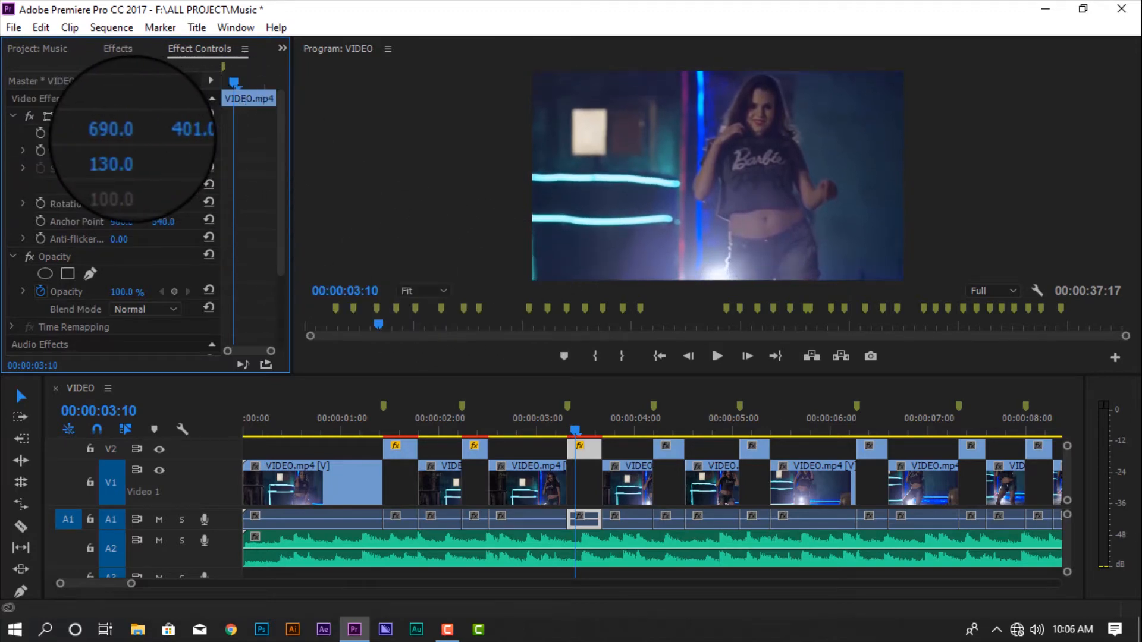
Set the scale of the V2 clip at 00:00:04:09 to 130, its horizontal position to 807, and adjust its vertical position.
left_click_drag(586, 423, 672, 429)
left_click(670, 450)
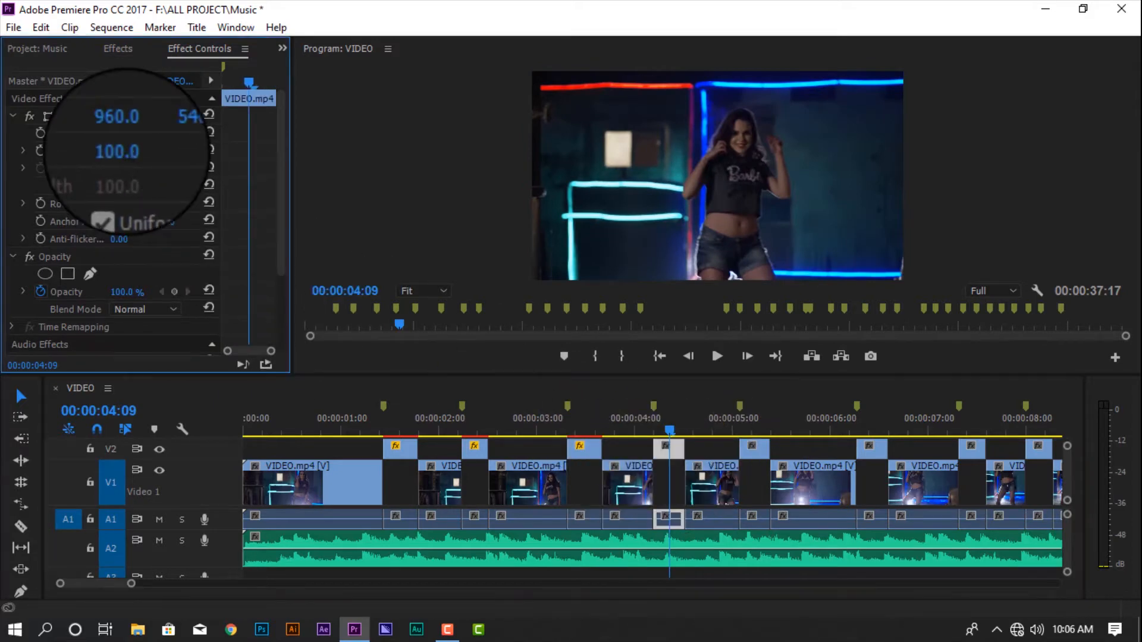
key("Return")
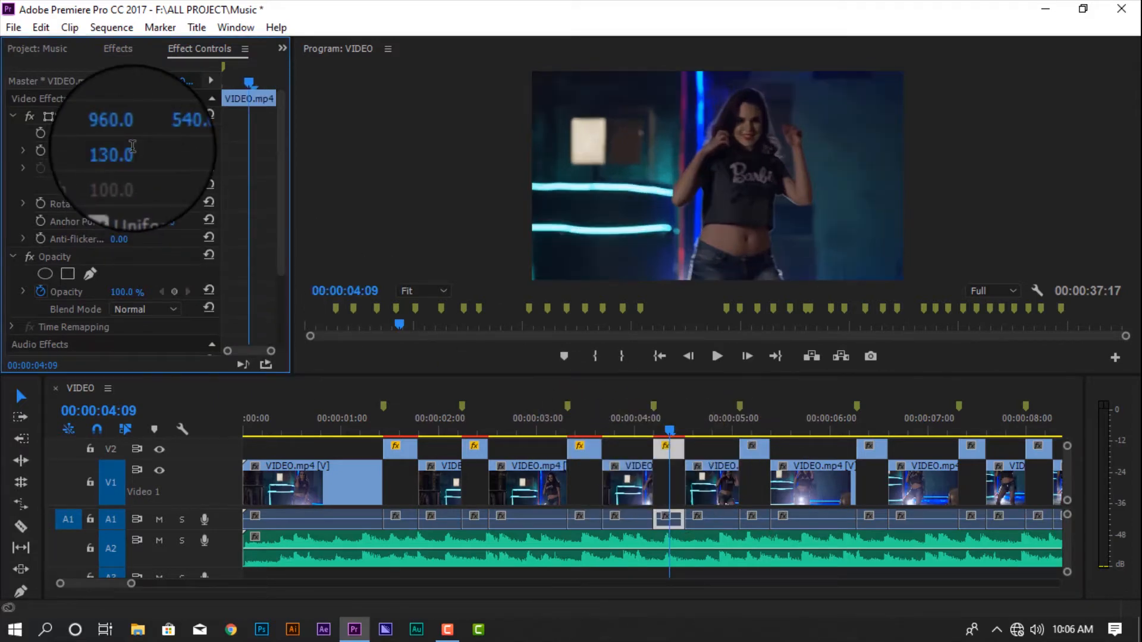
left_click_drag(124, 136, 45, 136)
left_click_drag(140, 137, 71, 138)
Set the scale of the V2 clip at 00:00:05:06 to 130 and shift its position to reframe the dancer.
left_click_drag(666, 423, 756, 430)
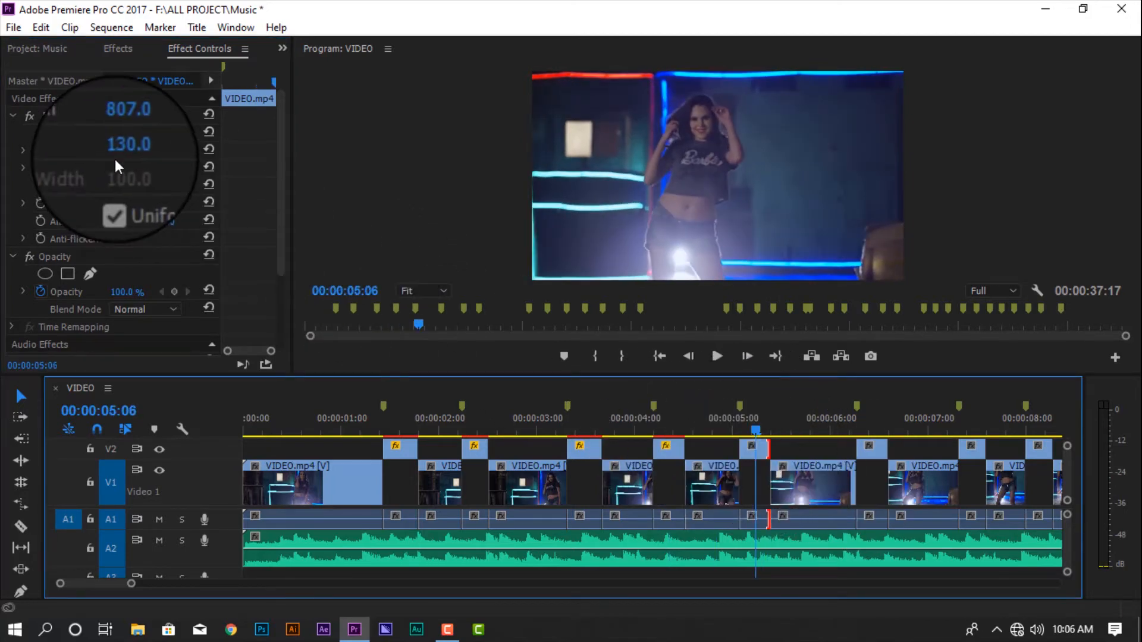
left_click(752, 452)
left_click(122, 151)
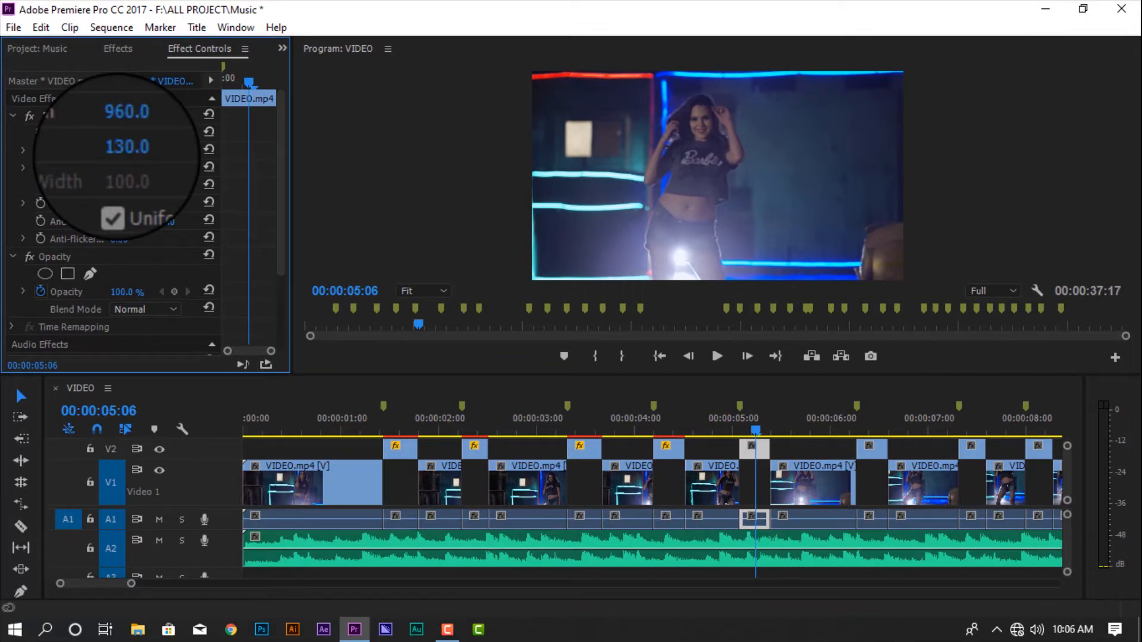
left_click_drag(124, 134, 317, 144)
left_click_drag(161, 135, 111, 134)
Set the scale of the V2 clip at 00:00:06:12 to 130 and its position to 1240, 679.
left_click_drag(820, 420, 879, 428)
left_click(878, 452)
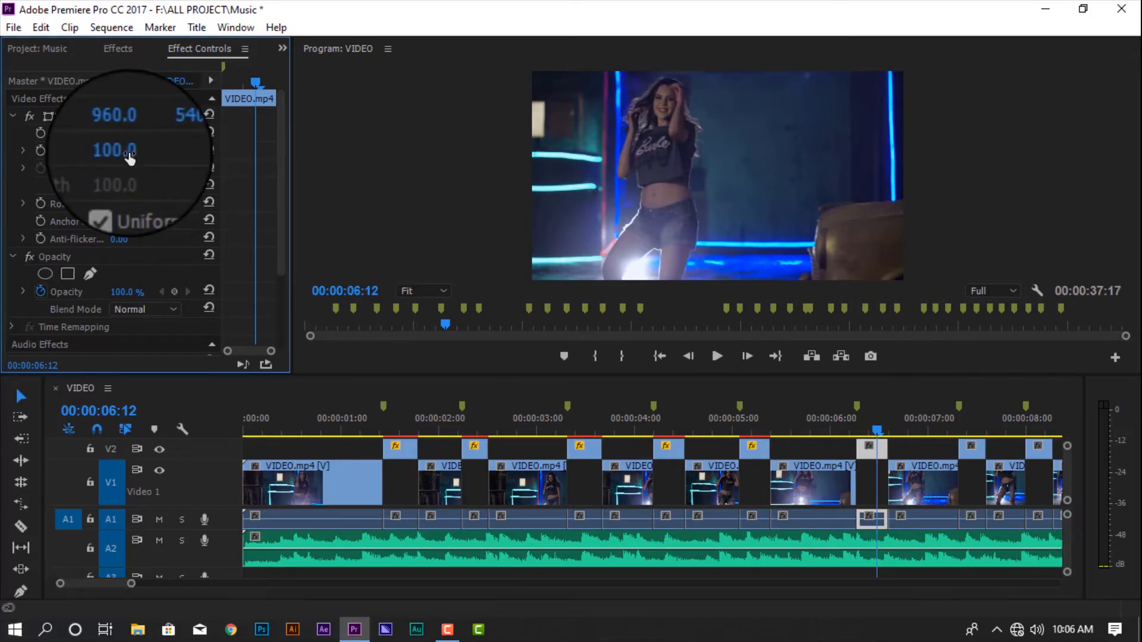
left_click_drag(130, 156, 143, 155)
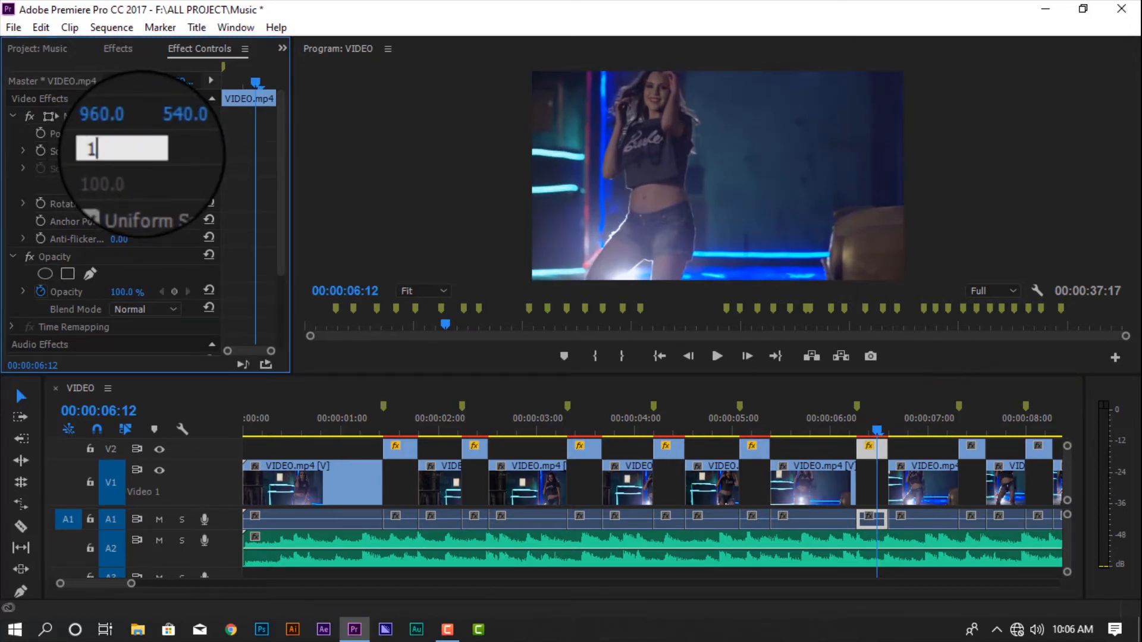
left_click_drag(126, 135, 357, 131)
left_click_drag(159, 141, 275, 126)
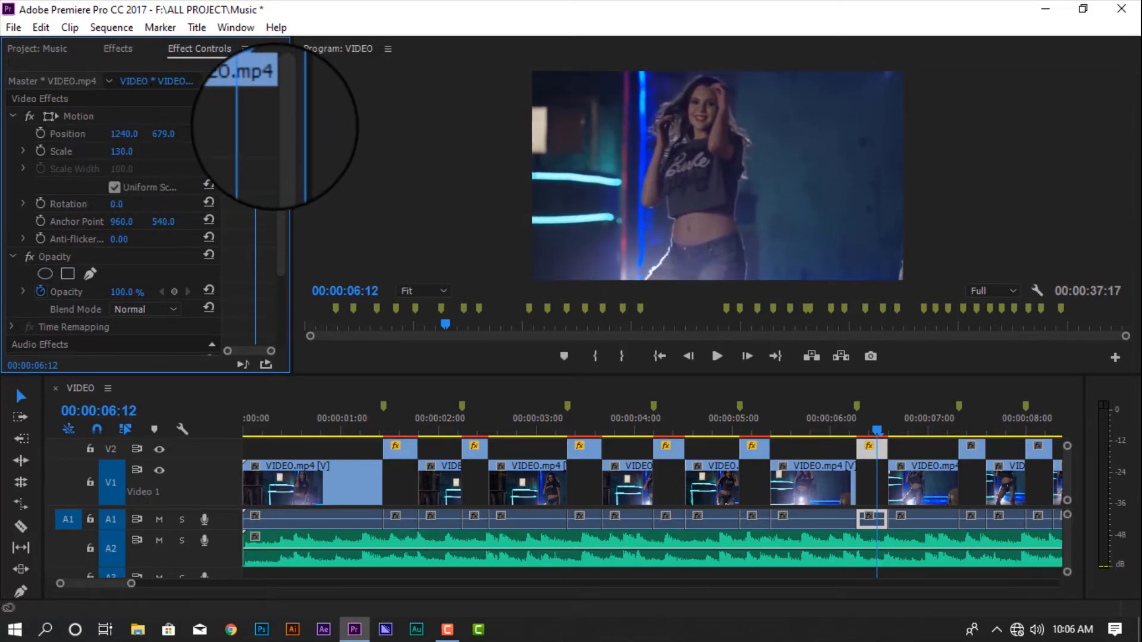
Set the scale of the V2 clip at 00:00:07:10 to 130 and its position to 1237, 701.
scroll(870, 512, "down", 3)
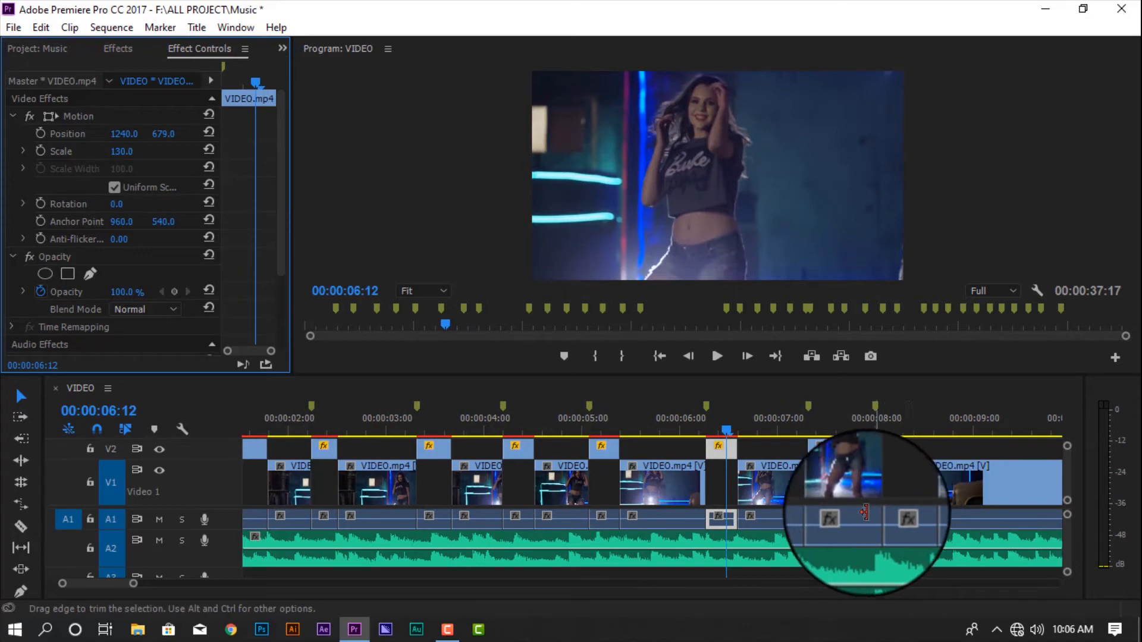
scroll(870, 512, "down", 3)
left_click_drag(659, 423, 668, 424)
left_click(674, 451)
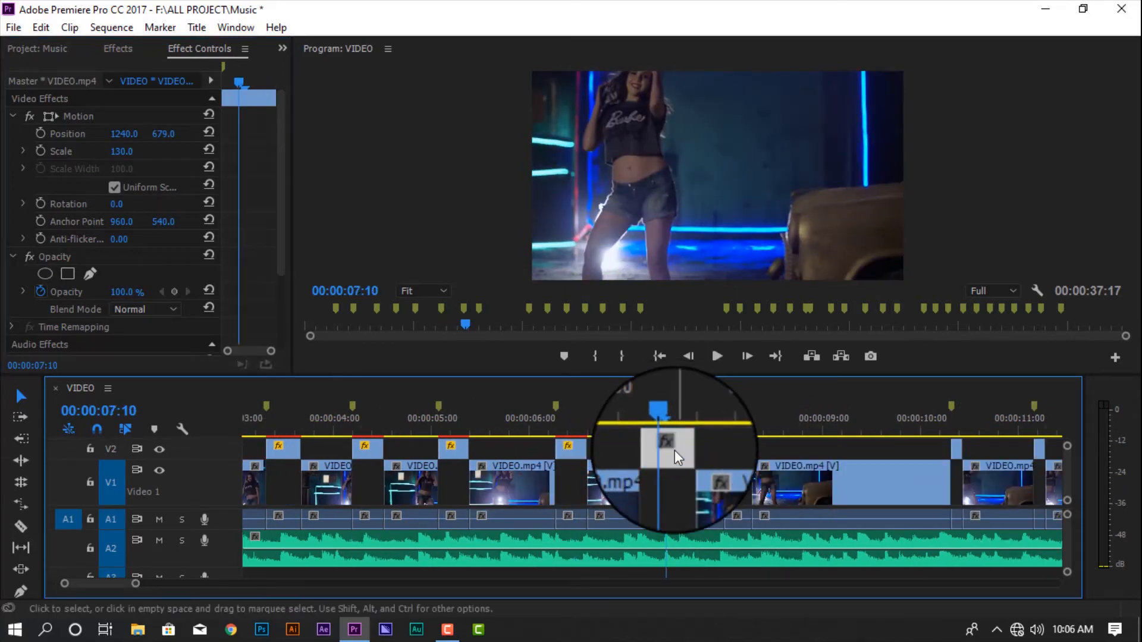
left_click(124, 151)
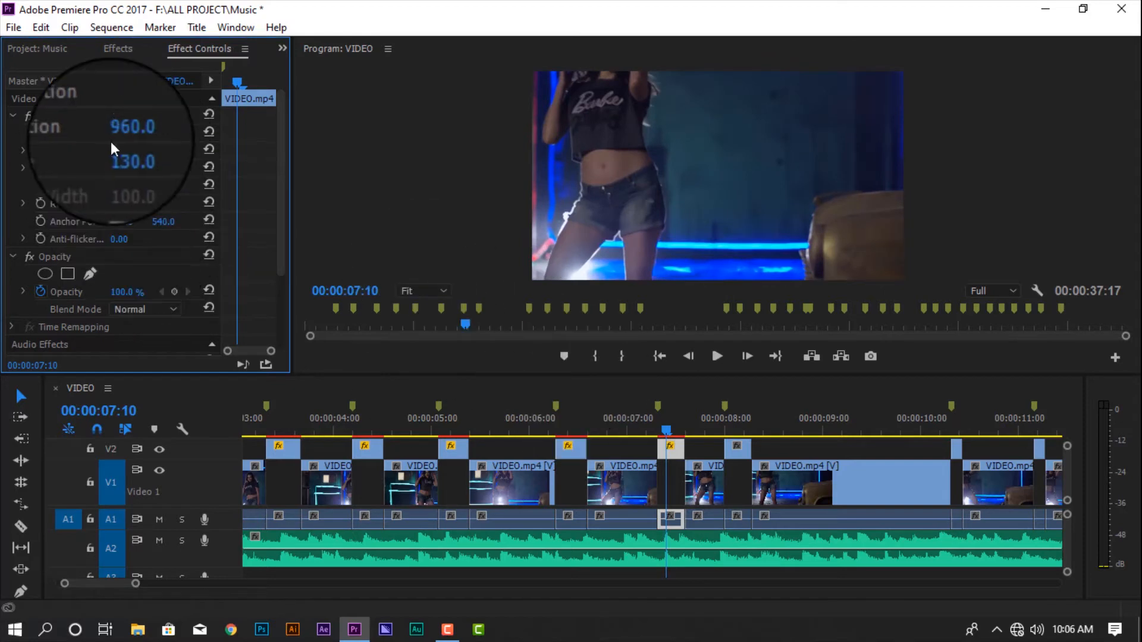
left_click_drag(124, 133, 351, 145)
left_click_drag(164, 134, 305, 137)
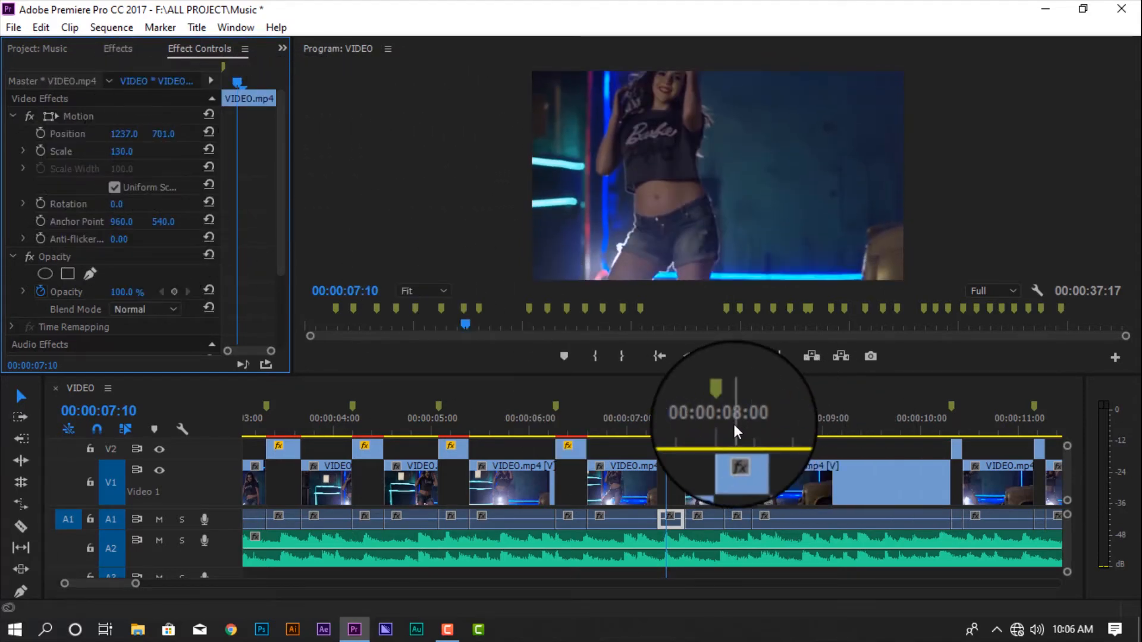
Set the scale of the V2 clip at 00:00:08:02 to 130 and its position to 1226, 700.
left_click(732, 419)
left_click(124, 151)
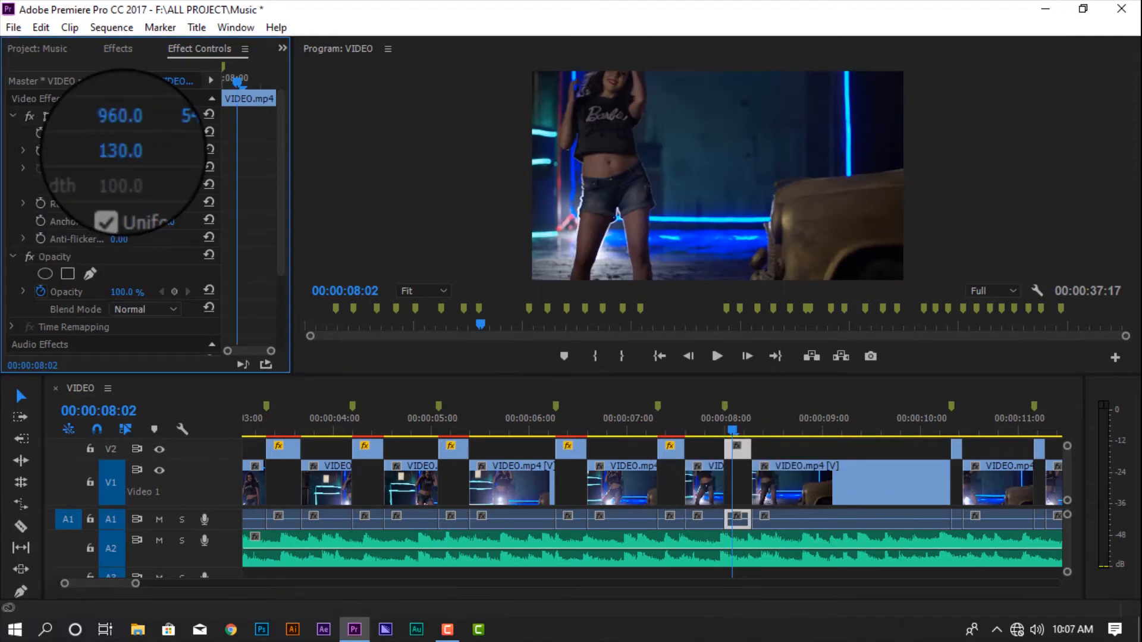
left_click_drag(125, 134, 315, 126)
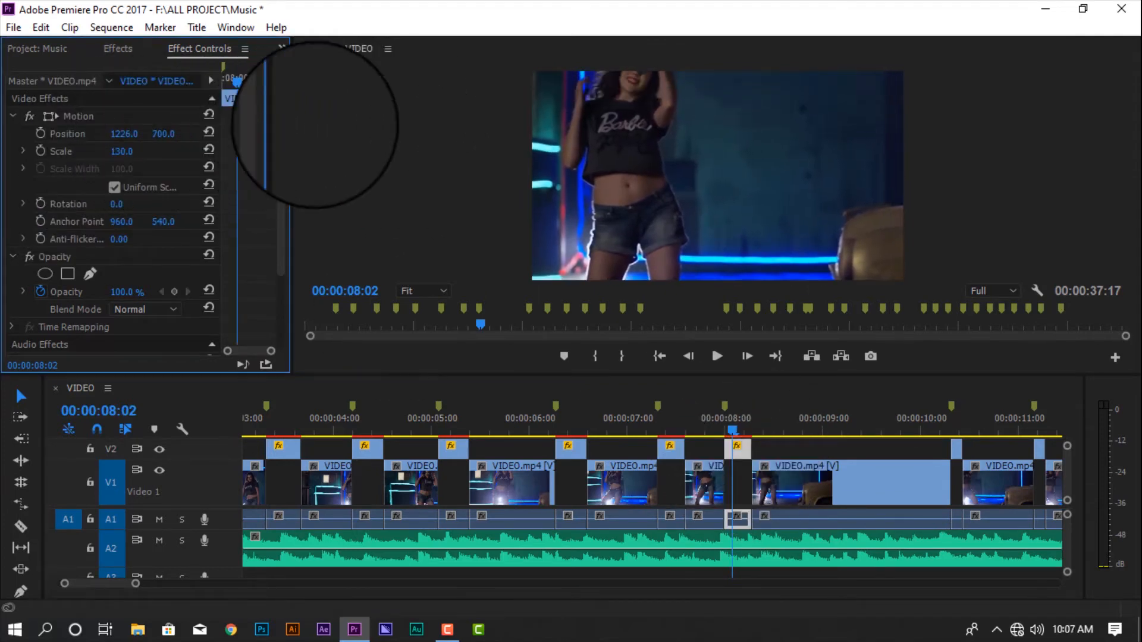
Set the scale of the short V2 clip at 00:00:10:09 to 130 and its position to 1243, 693.
left_click(951, 420)
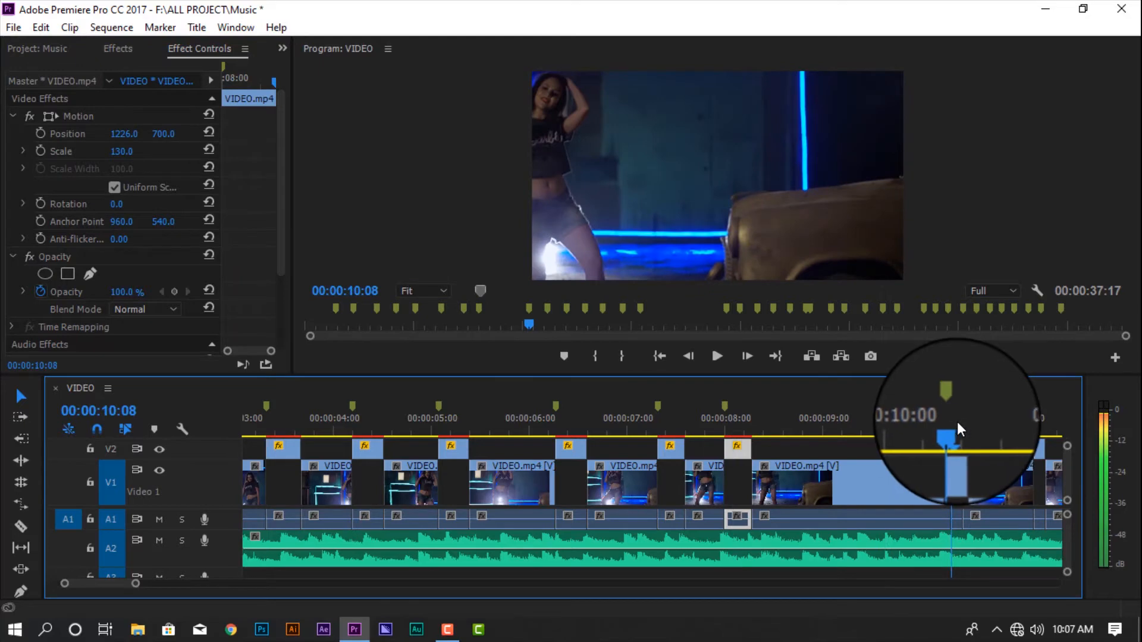
left_click(957, 423)
left_click(954, 452)
left_click(137, 151)
type("130")
key("Return")
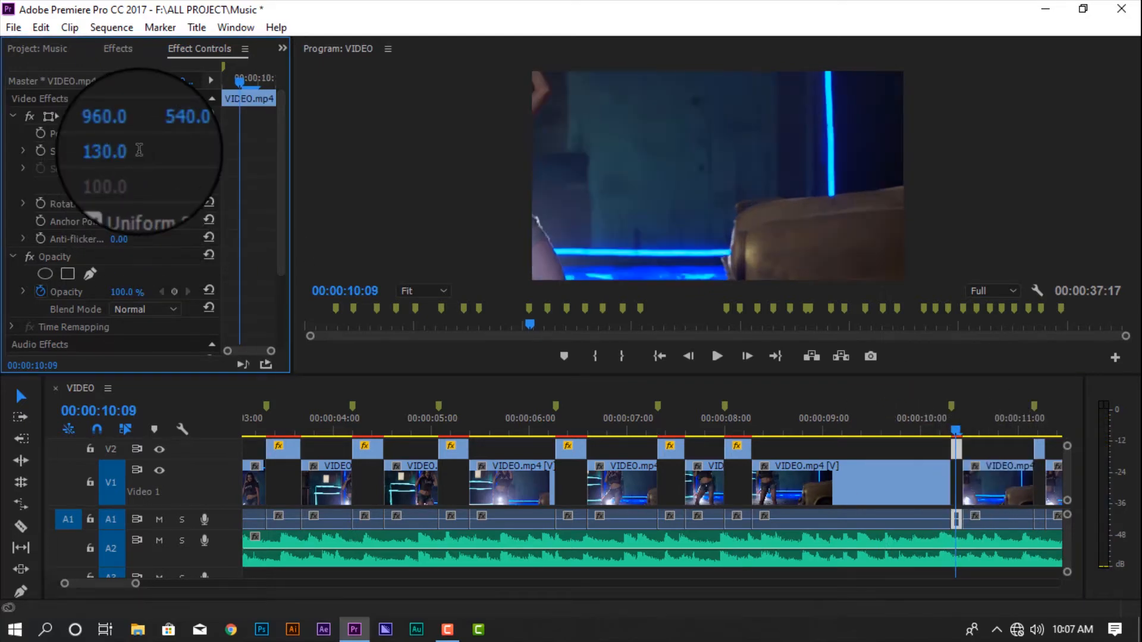
left_click_drag(207, 132, 289, 110)
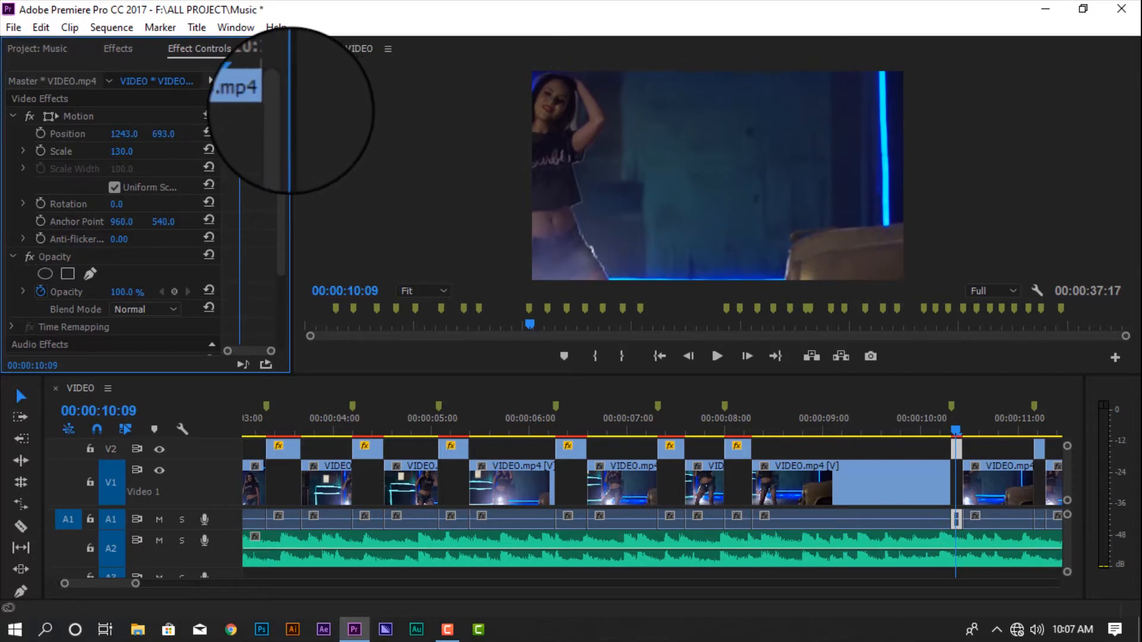
Set the scale of the V2 clip at 00:00:11:05 to 130, its horizontal position to 1245, and lower its picture.
scroll(976, 494, "down", 10)
left_click(462, 453)
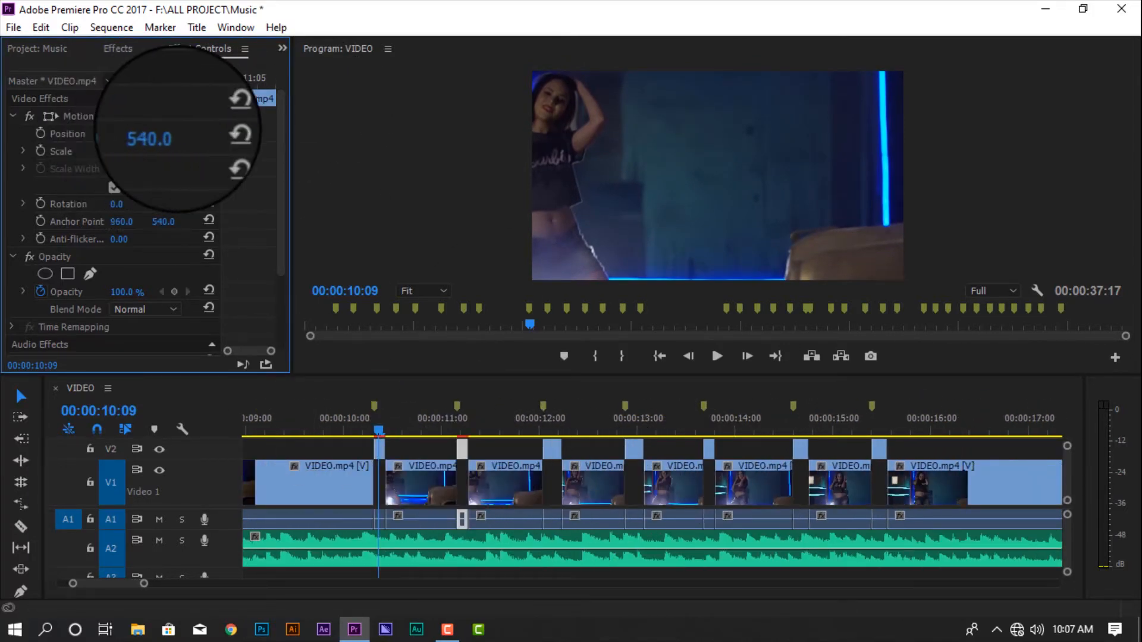
left_click(462, 412)
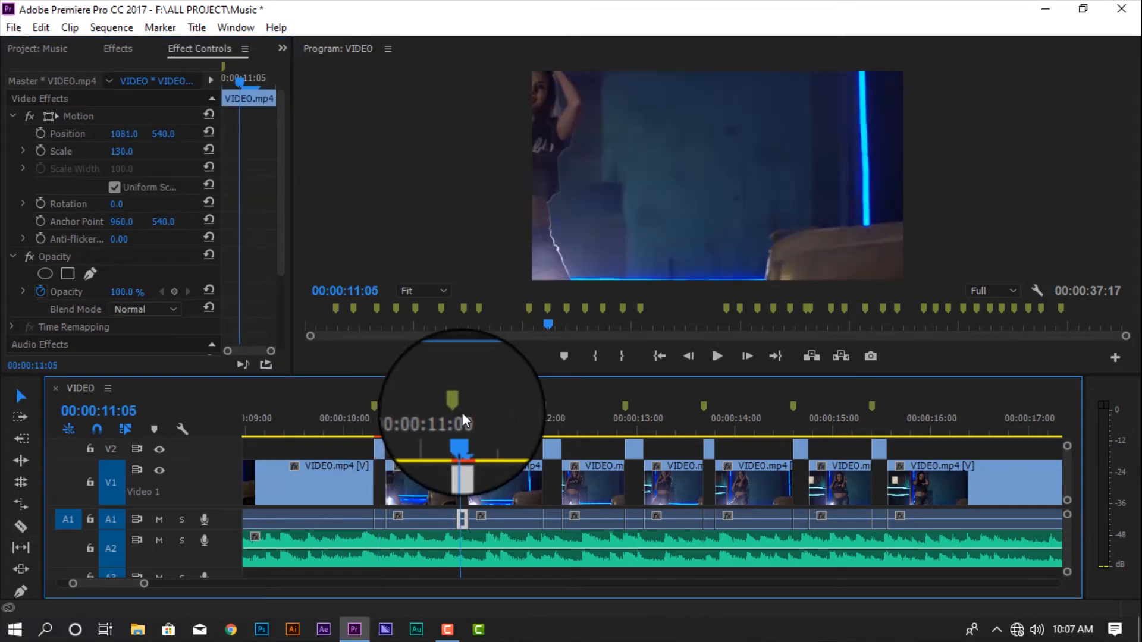
left_click_drag(124, 134, 219, 133)
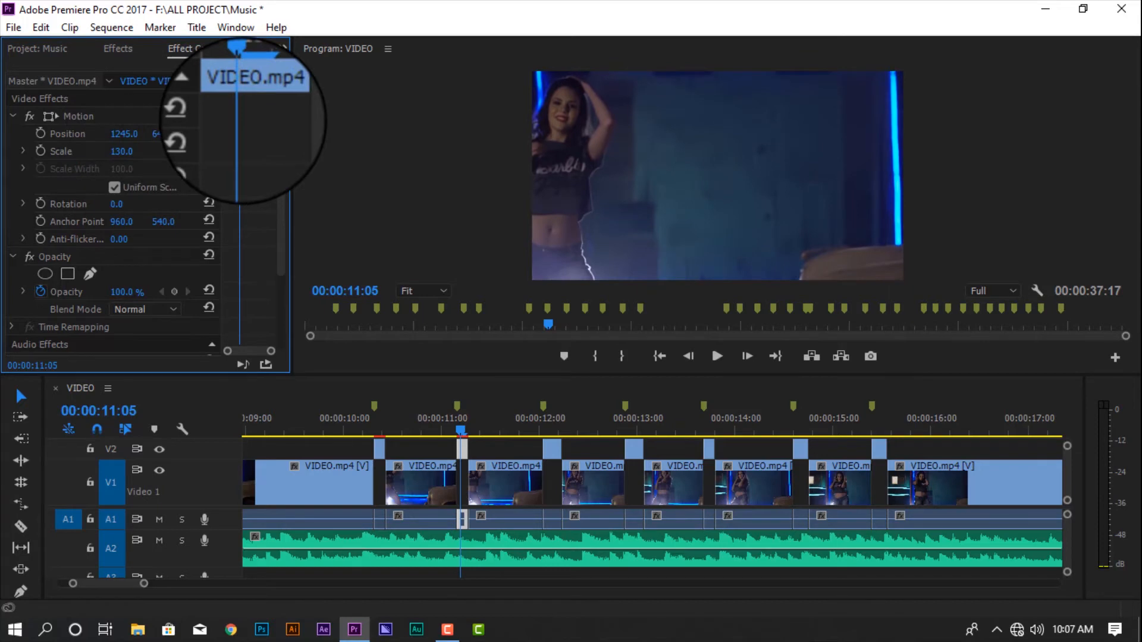
Set the scale of the V2 clip at 00:00:12:04 to 130, its horizontal position to 1245, and adjust its vertical position.
left_click(555, 428)
left_click(125, 151)
type("130")
key("Return")
left_click_drag(121, 135, 357, 105)
left_click_drag(168, 133, 216, 135)
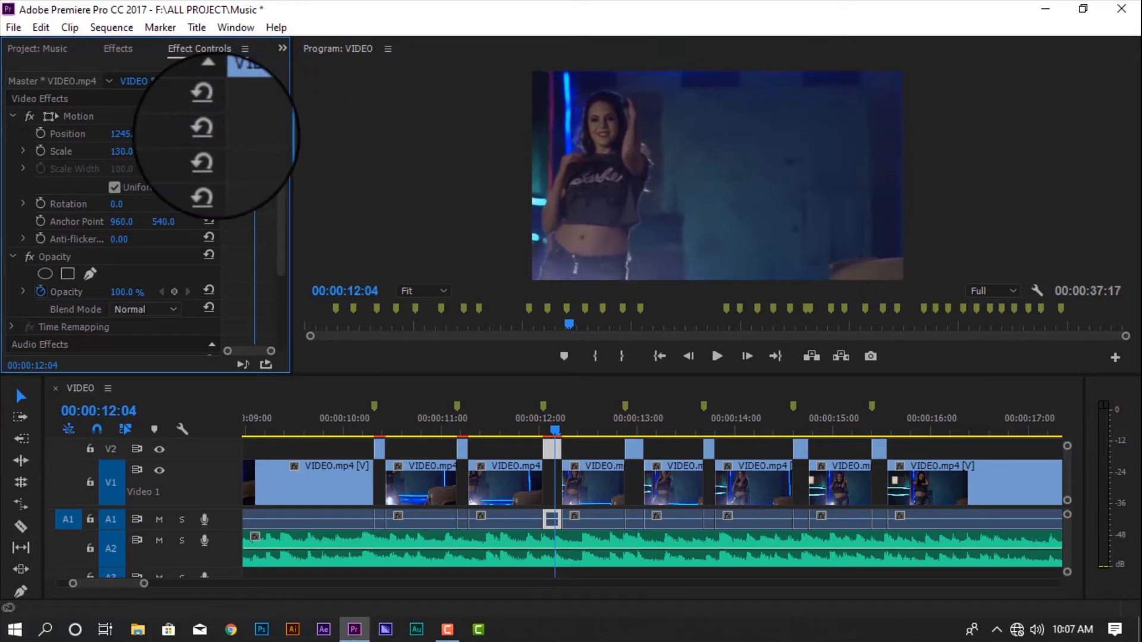
Set the scale of the V2 clip at 00:00:12:24 to 130 and its position to 1245, 583.
left_click(631, 428)
left_click(125, 151)
type("13")
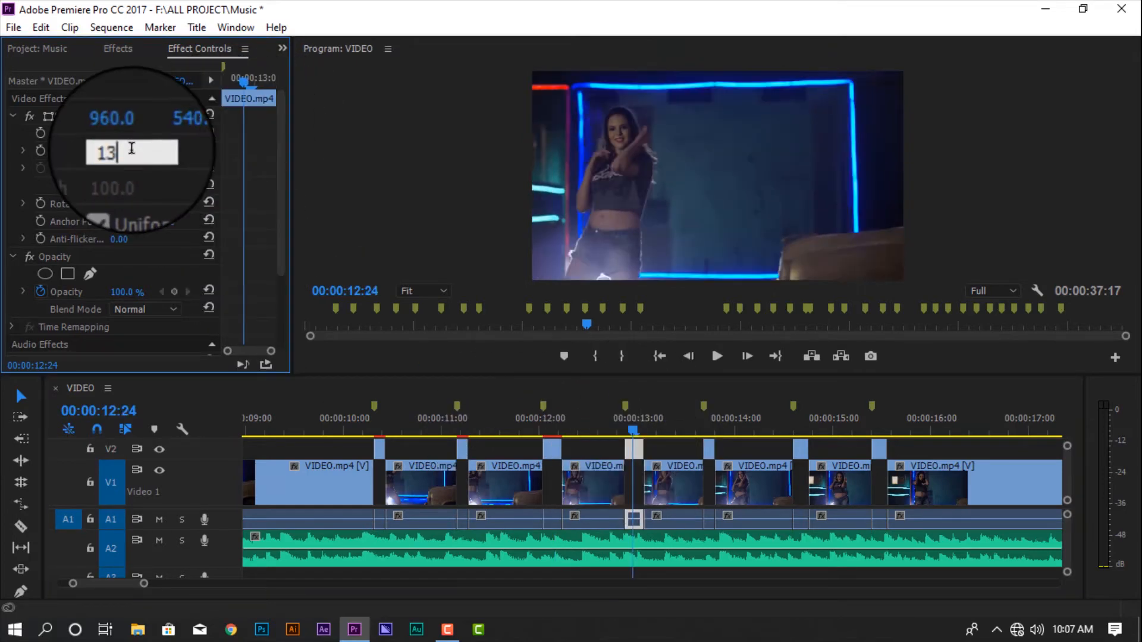
type("0")
key("Return")
left_click_drag(123, 134, 372, 92)
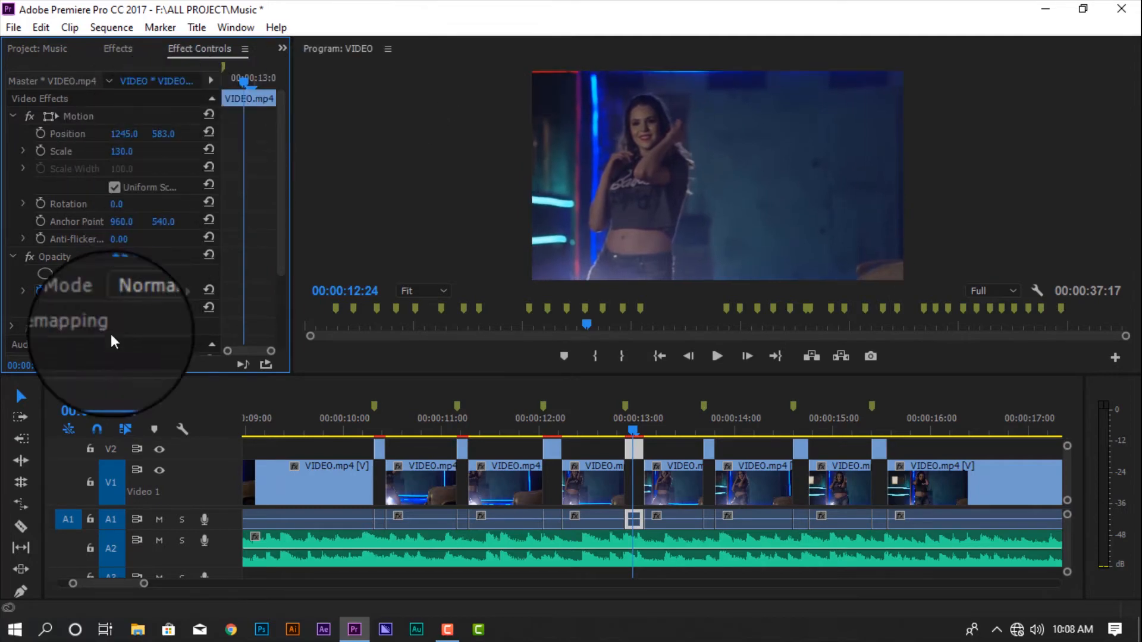
Set the scale of the V2 clip at 00:00:13:18 to 130, its horizontal position to 1173, and raise its picture slightly.
left_click(702, 425)
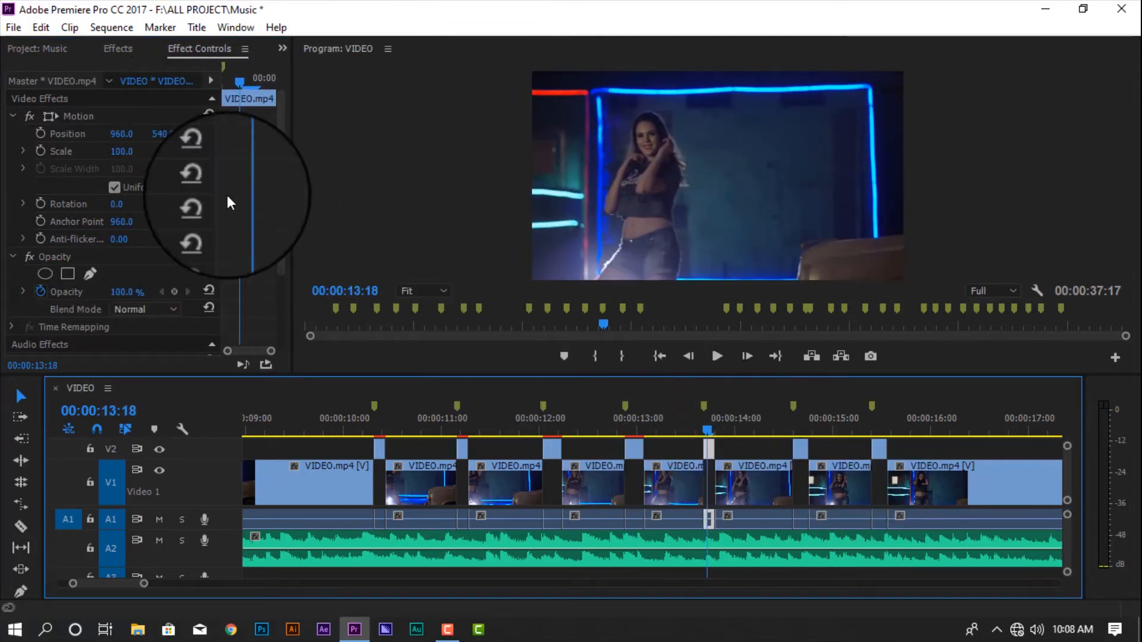
left_click(121, 151)
type("130")
key("Return")
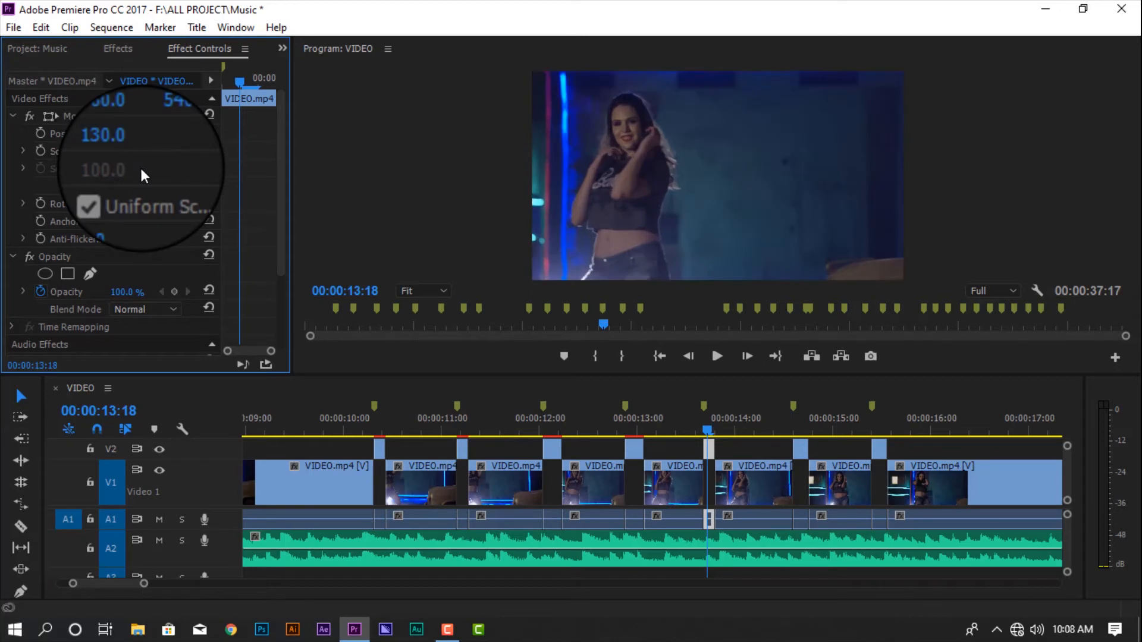
left_click_drag(113, 141, 279, 104)
left_click_drag(171, 136, 125, 146)
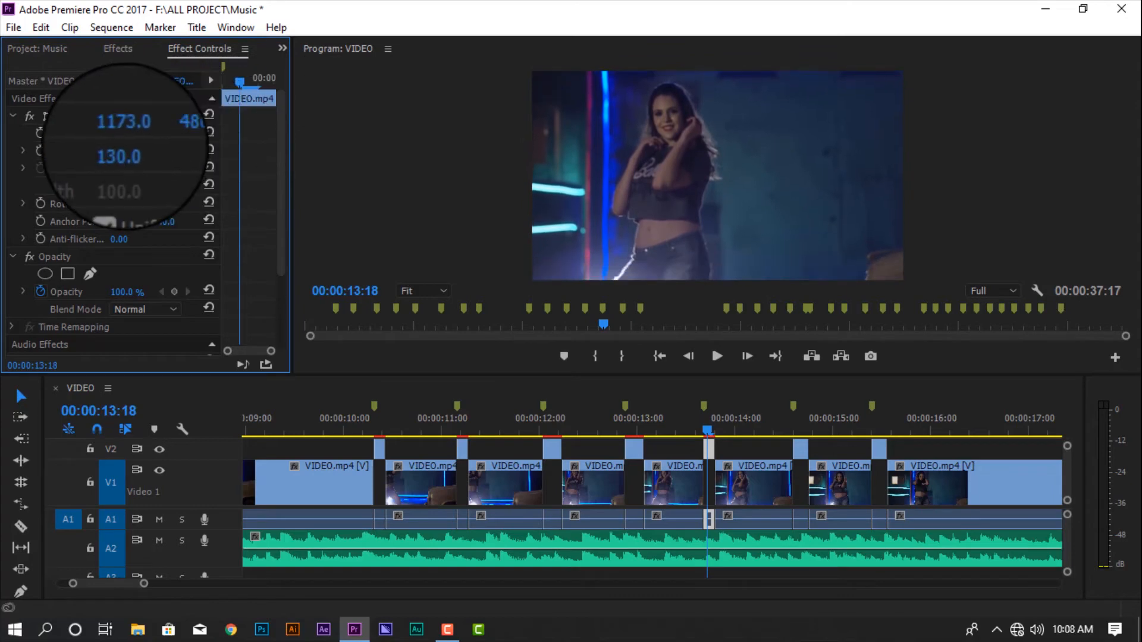
Set the scale of the V2 clip at 00:00:14:17 to 130 and its position to 1204, 426.
left_click(804, 424)
left_click(797, 447)
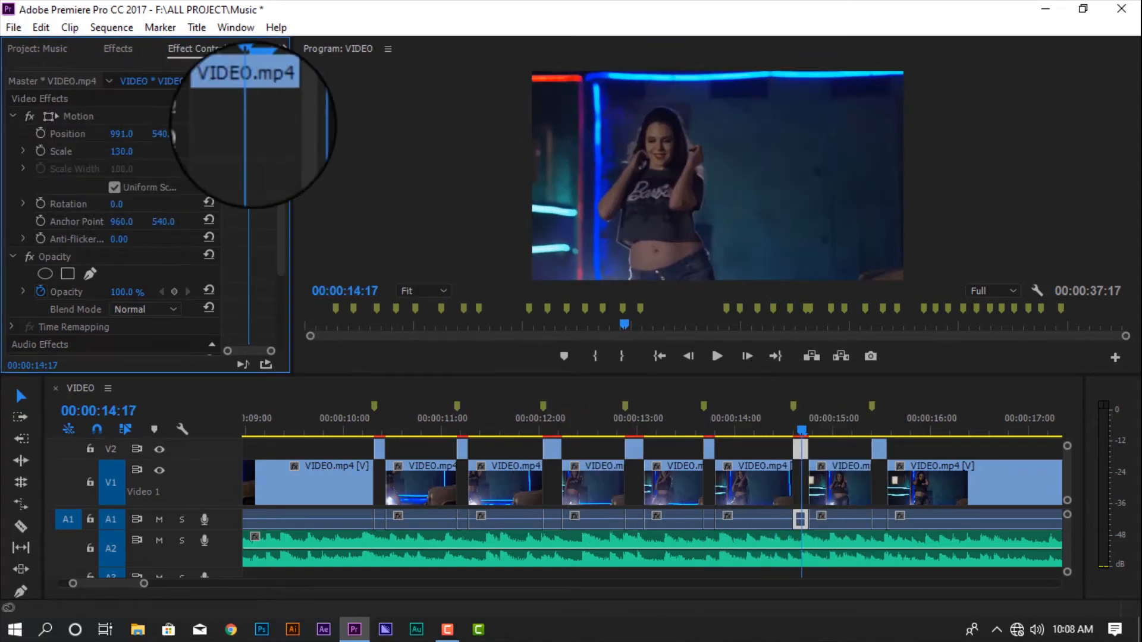
left_click_drag(158, 135, 216, 115)
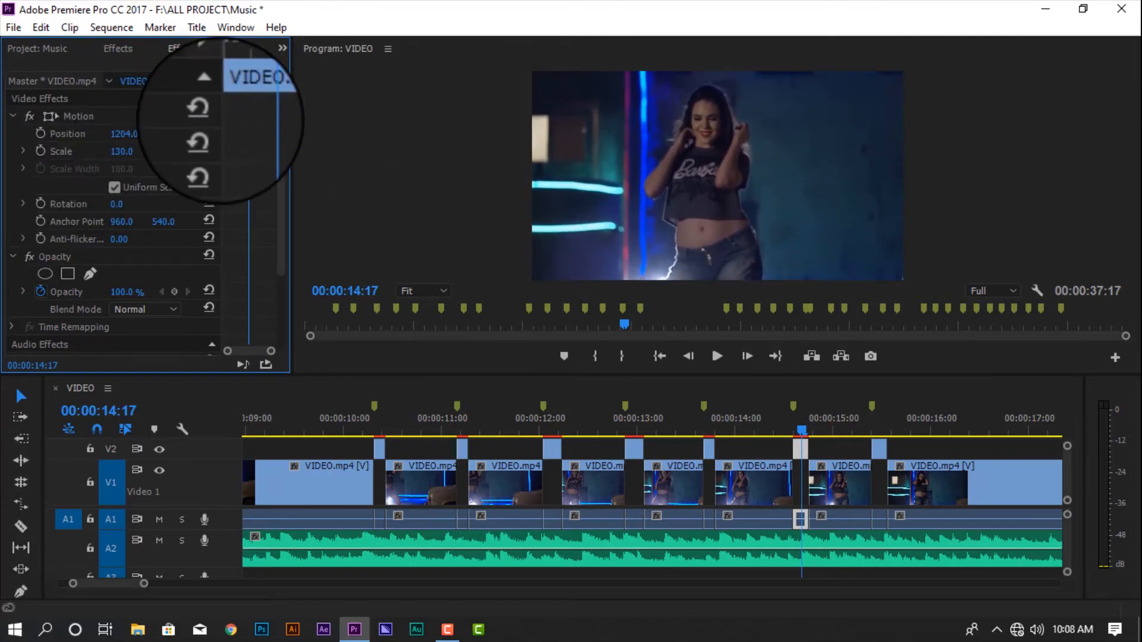
Set the scale of the V2 clip at 00:00:15:12 to 130 and shift its horizontal position.
left_click(880, 426)
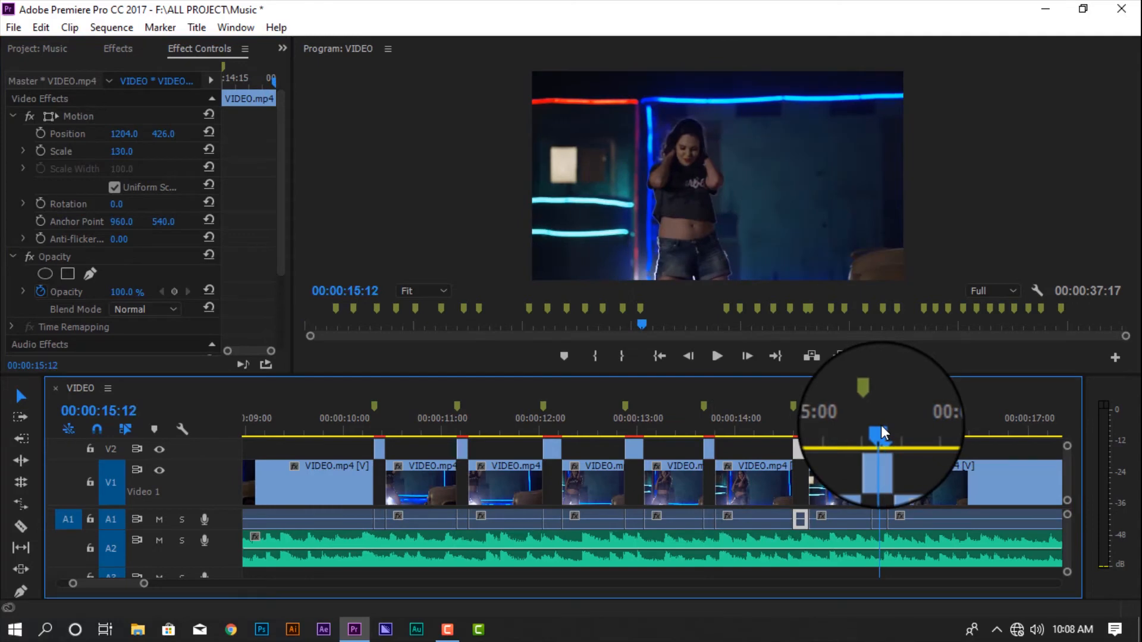
left_click(878, 447)
left_click(147, 150)
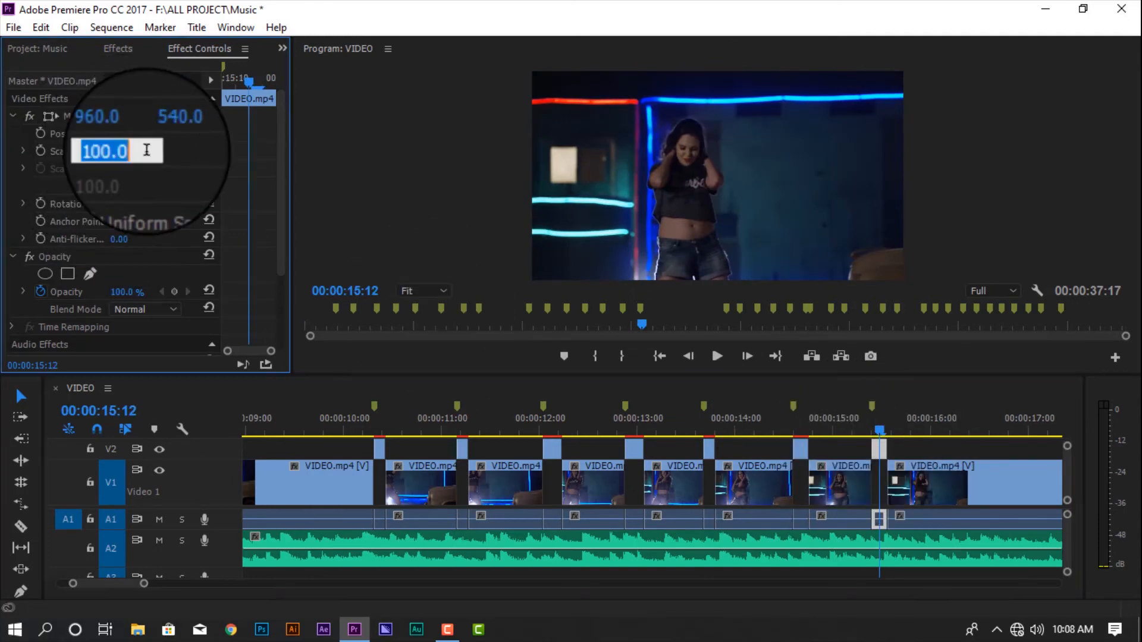
type("130")
key("Return")
left_click_drag(123, 133, 178, 133)
Set the scale of the V2 clip at 00:00:19:10 to 130 and its position to 696, 694.
scroll(942, 471, "down", 5)
left_click(561, 421)
left_click(122, 151)
type("130")
key("Return")
left_click_drag(122, 133, 77, 137)
left_click_drag(163, 134, 291, 132)
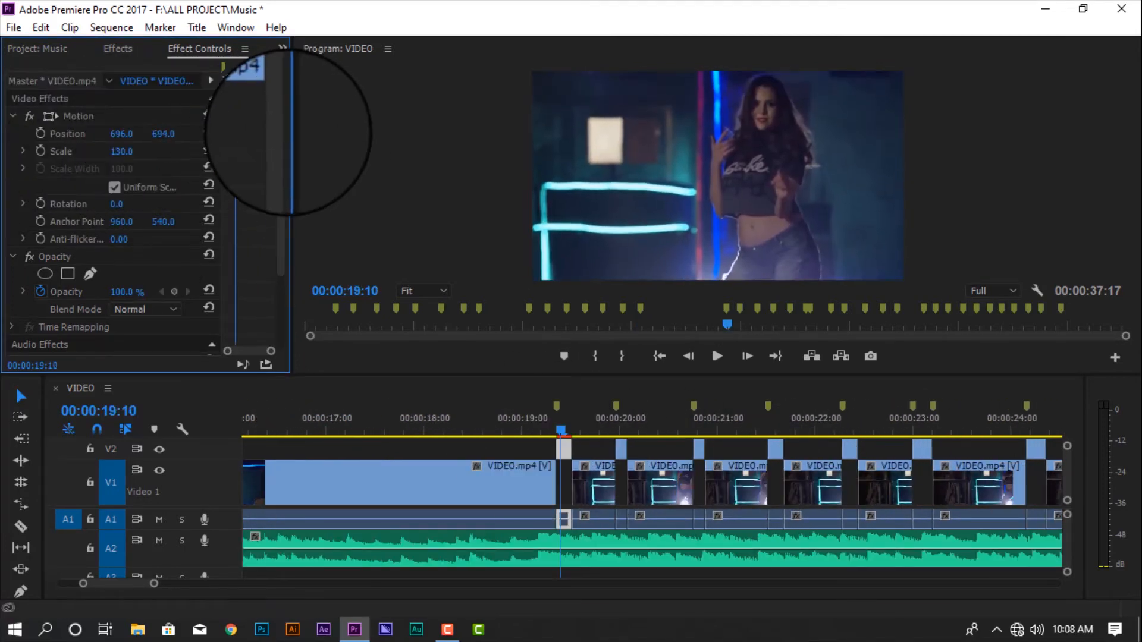
Set the scale of the V2 clip at 00:00:20:00 to 130 and its position to 706, 679.
left_click(619, 419)
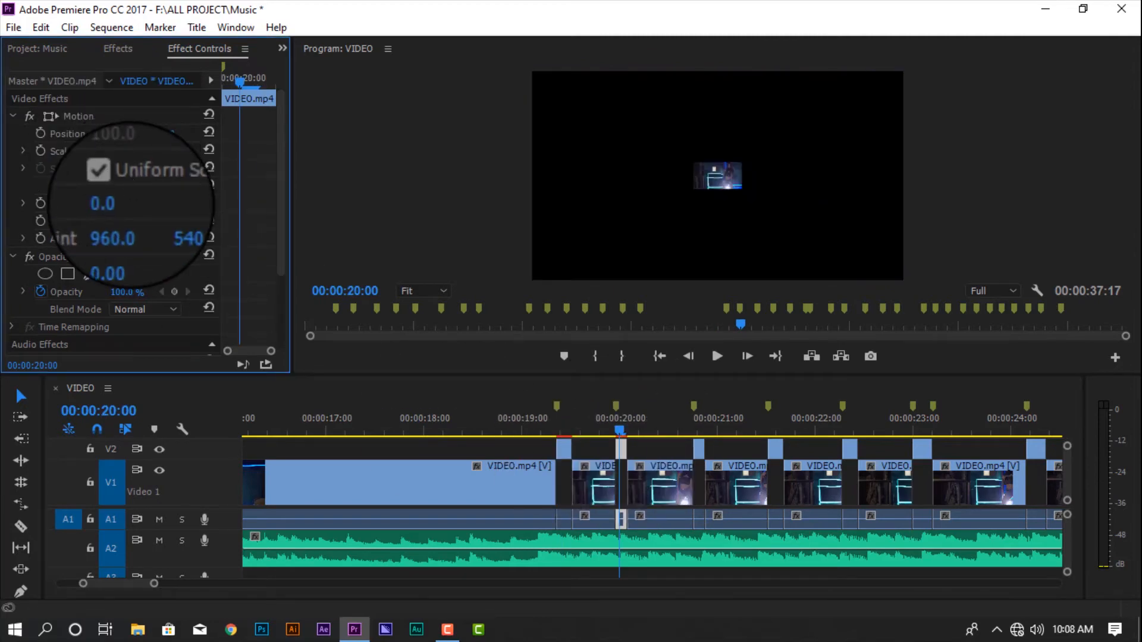
left_click(122, 151)
type("130")
key("Return")
left_click_drag(125, 133, 6, 159)
left_click_drag(163, 133, 285, 133)
Set the scale of the V2 clip at 00:00:20:20 to 130 and shift its picture to the left.
scroll(541, 469, "down", 3)
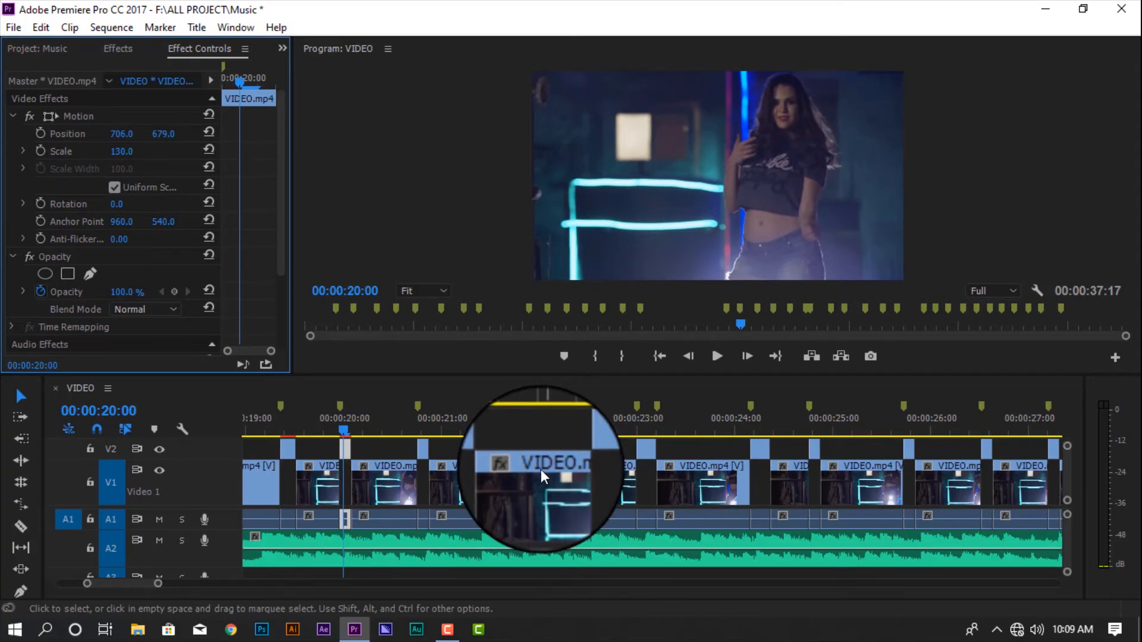
left_click(420, 420)
left_click(143, 154)
type("1")
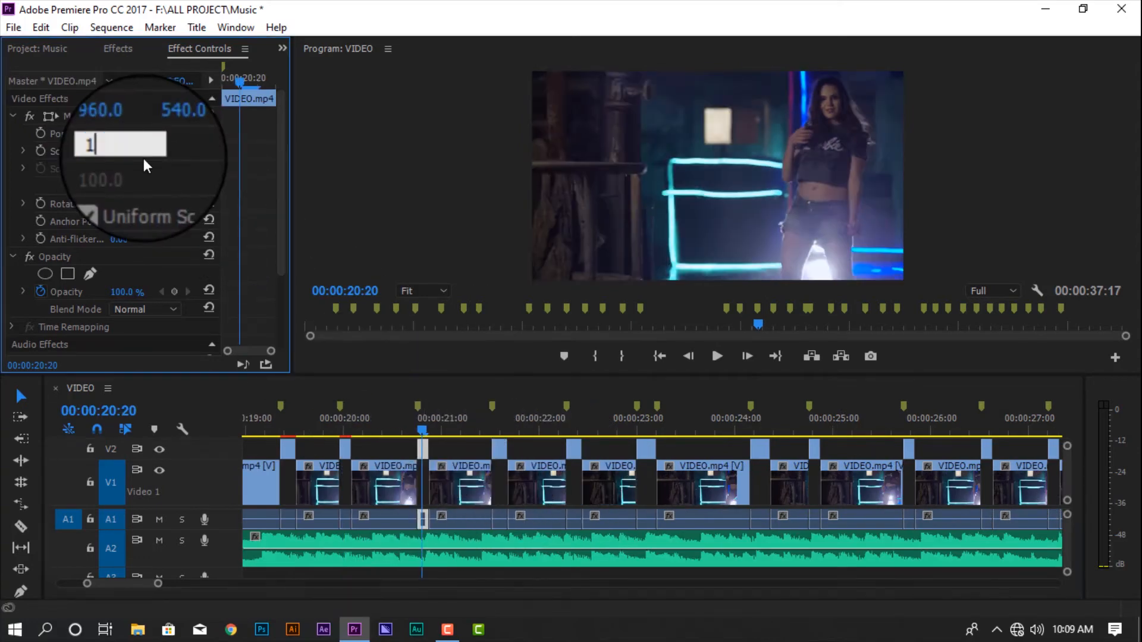
type("30")
key("Return")
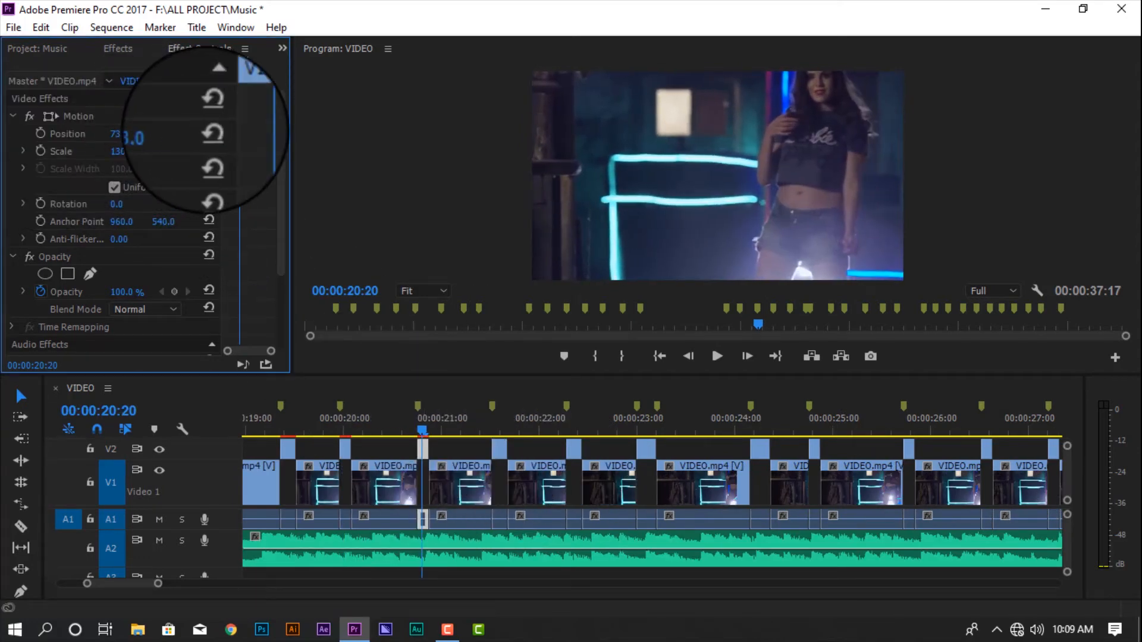
Set the scale of the V2 clip at 00:00:21:15 to 130 and its vertical position to 680, shifting the picture sideways.
left_click(500, 423)
left_click(128, 151)
type("1")
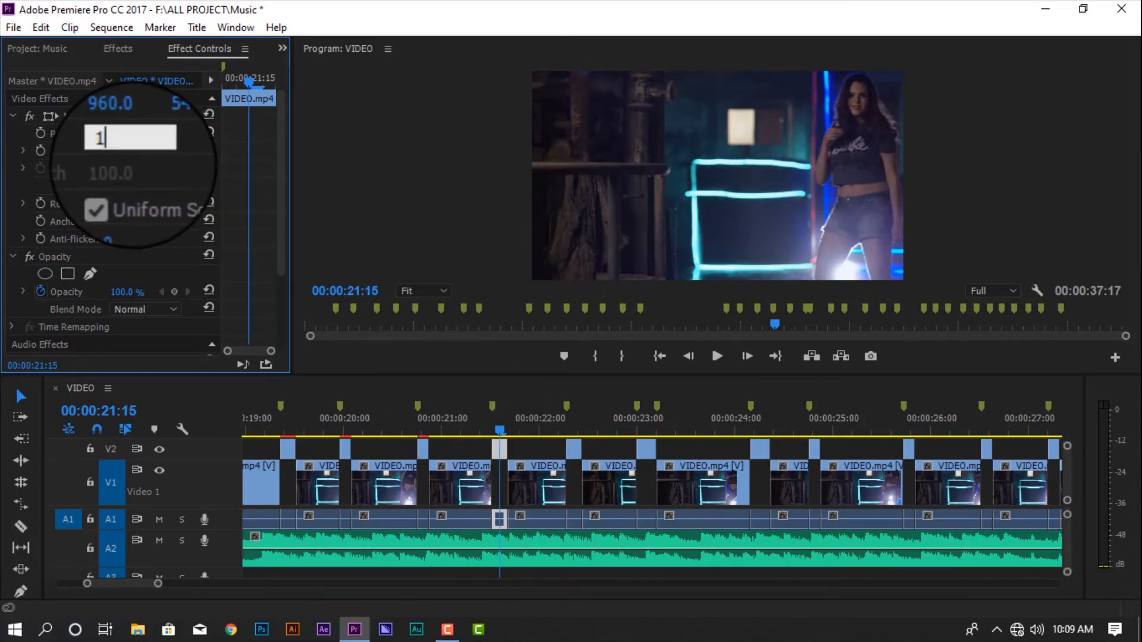
type("30")
key("Return")
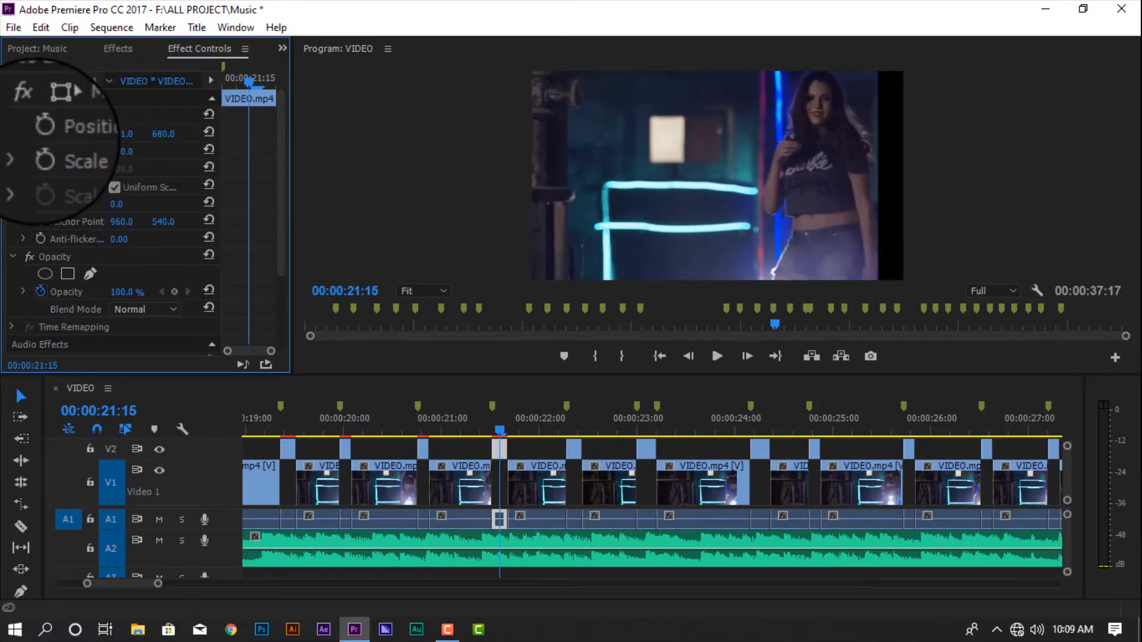
Set the scale of the V2 clip at 00:00:22:09 to 130 and its position to 686, 702.
left_click(574, 424)
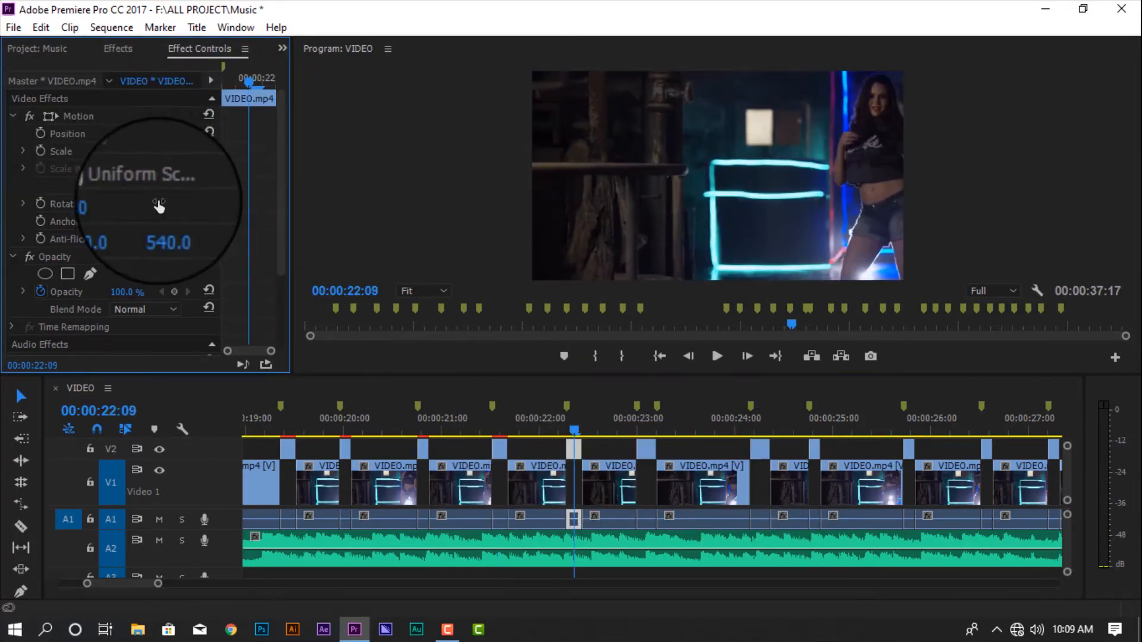
key("Return")
left_click_drag(123, 135, 12, 138)
left_click_drag(118, 132, 292, 119)
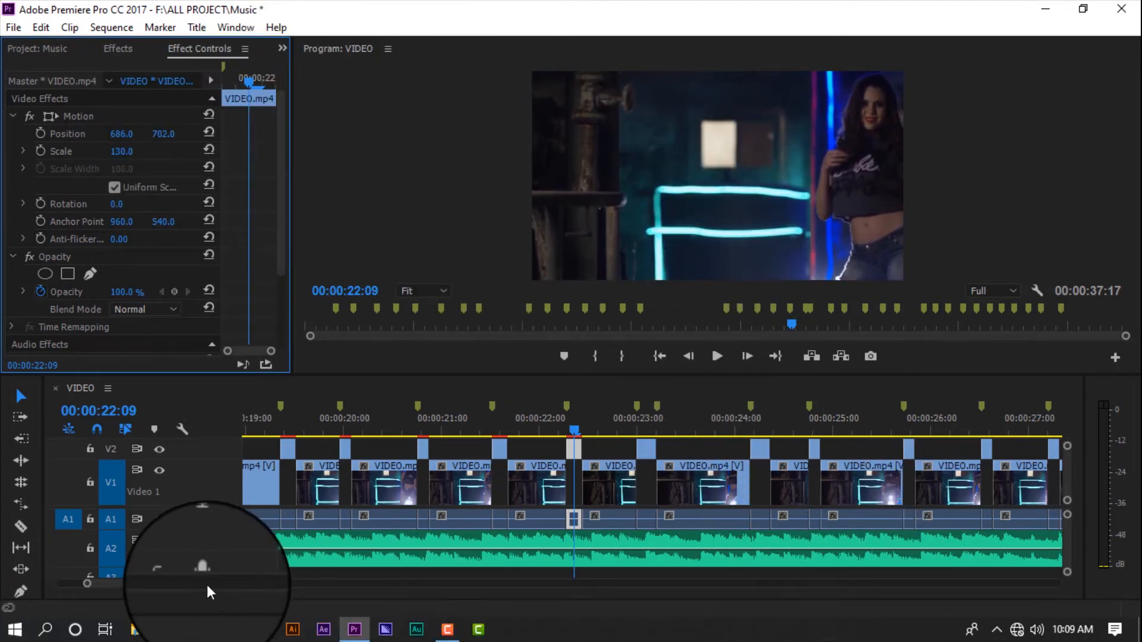
Set the scale of the V2 clip at 00:00:23:02 to 130 and its position to 673, 692.
scroll(141, 587, "down", 5)
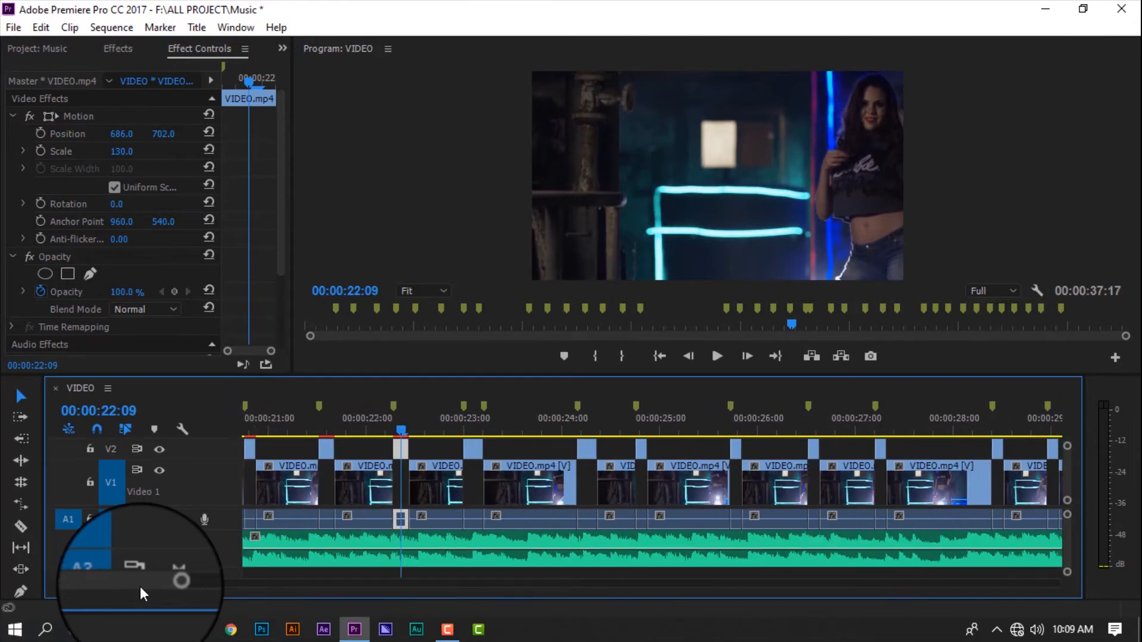
left_click(471, 416)
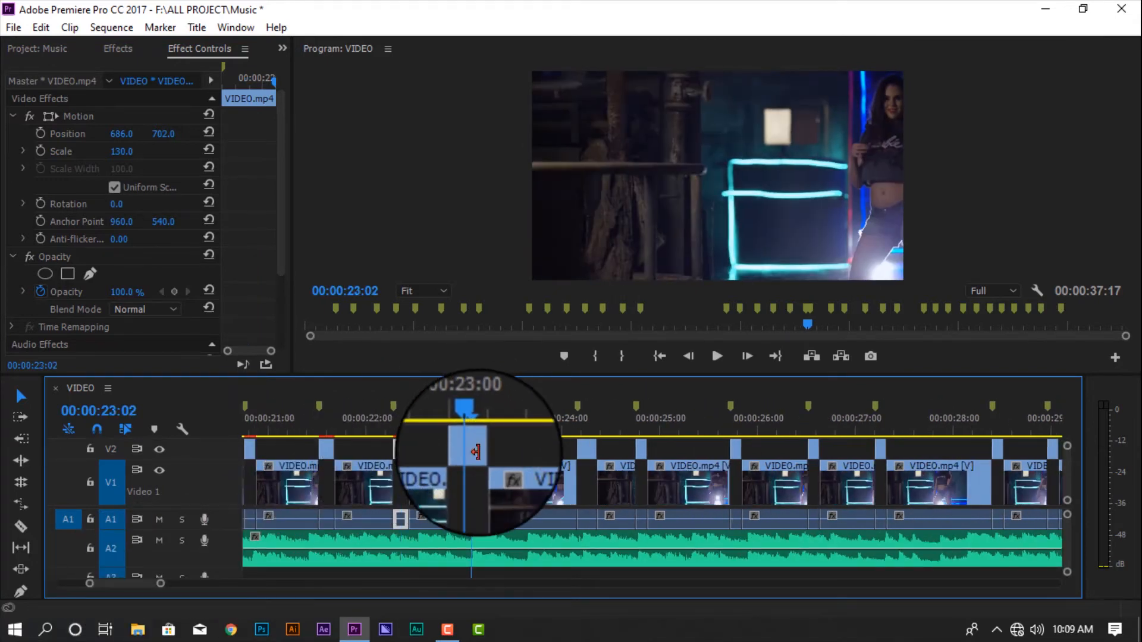
left_click(474, 452)
left_click(123, 151)
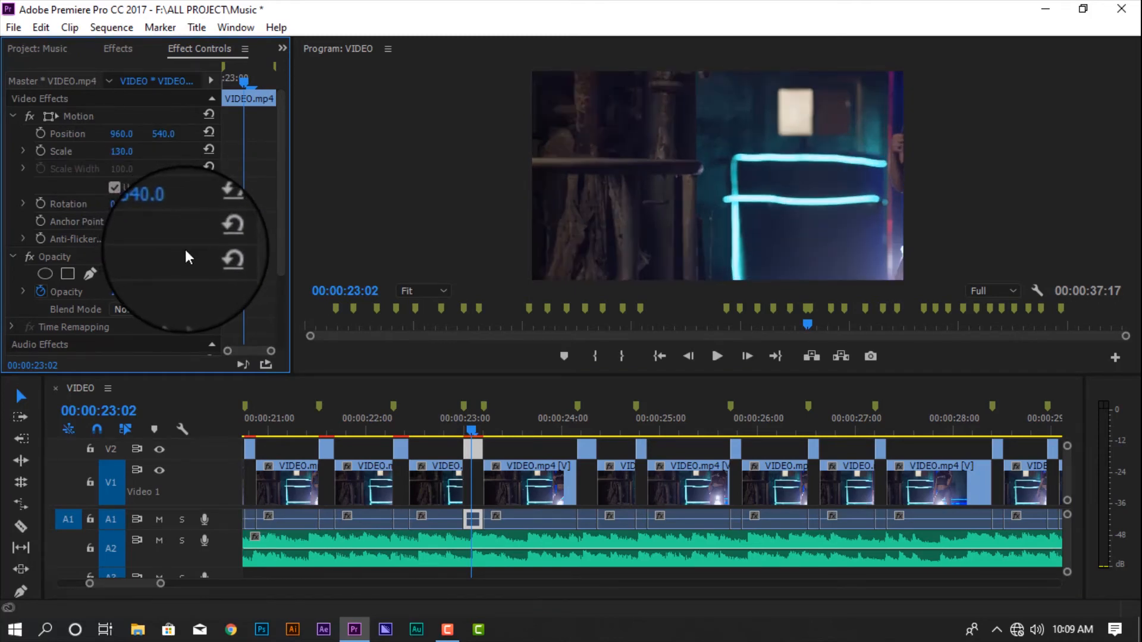
left_click_drag(122, 133, 263, 173)
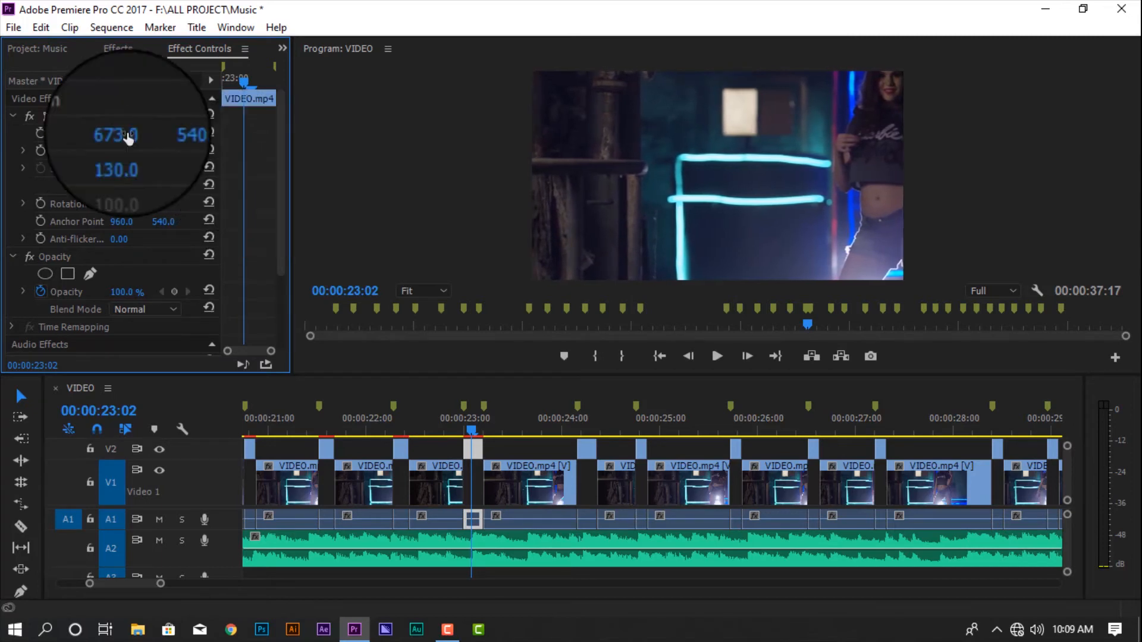
left_click_drag(171, 137, 298, 102)
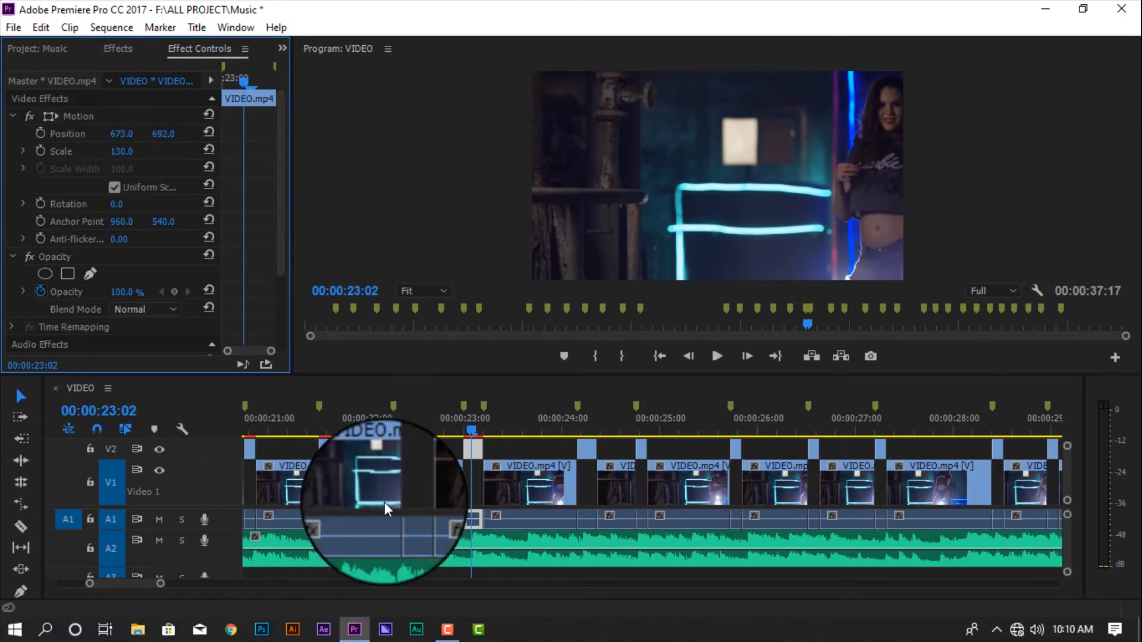
Set the scale of the V2 clip at 00:00:24:06 to 130 and its position to 690, 674.
scroll(504, 555, "down", 2)
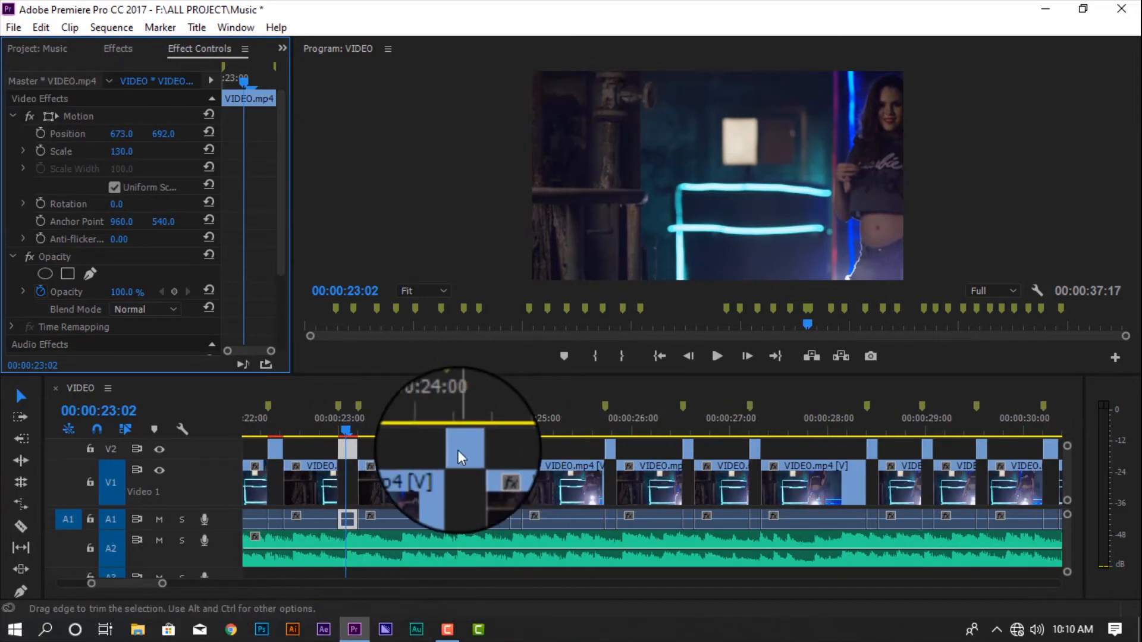
left_click(459, 450)
left_click(460, 430)
left_click(122, 151)
type("130")
key("Return")
left_click_drag(115, 136, 288, 124)
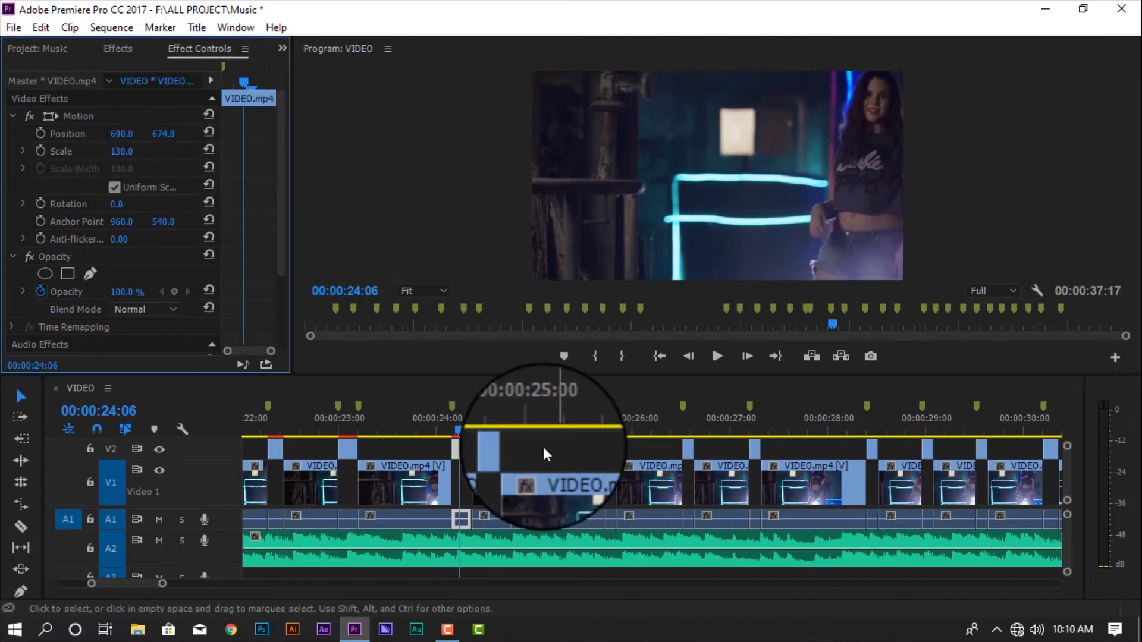
Set the scale of the V2 clip at 00:00:24:21 to 130 and its position to 679, 689.
left_click(519, 423)
left_click(516, 450)
left_click(141, 185)
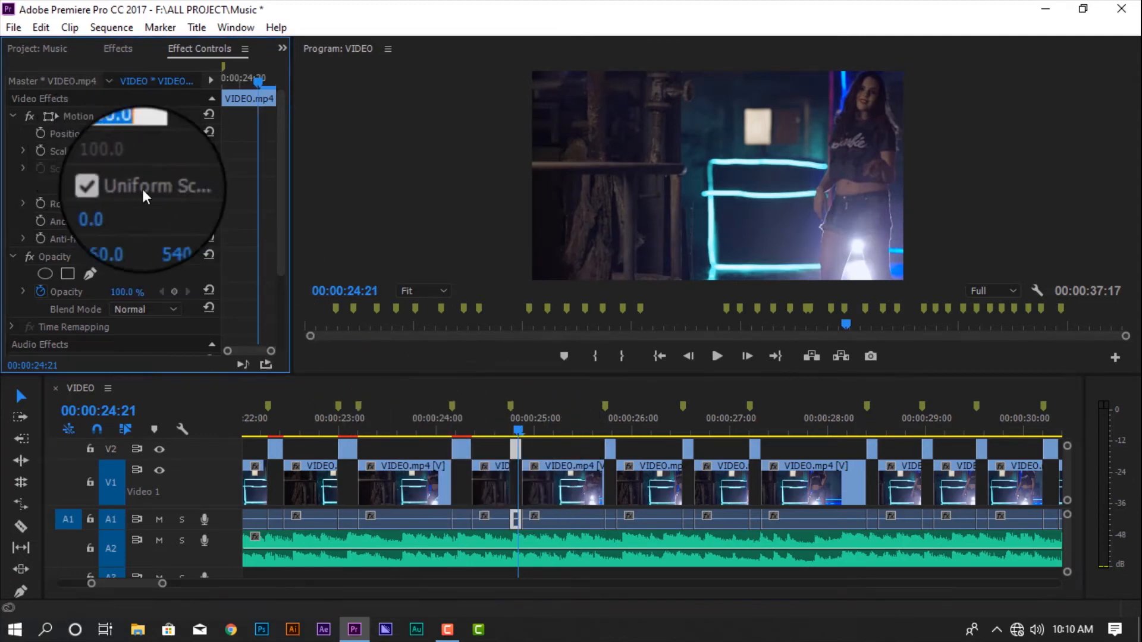
type("1430")
key("Return")
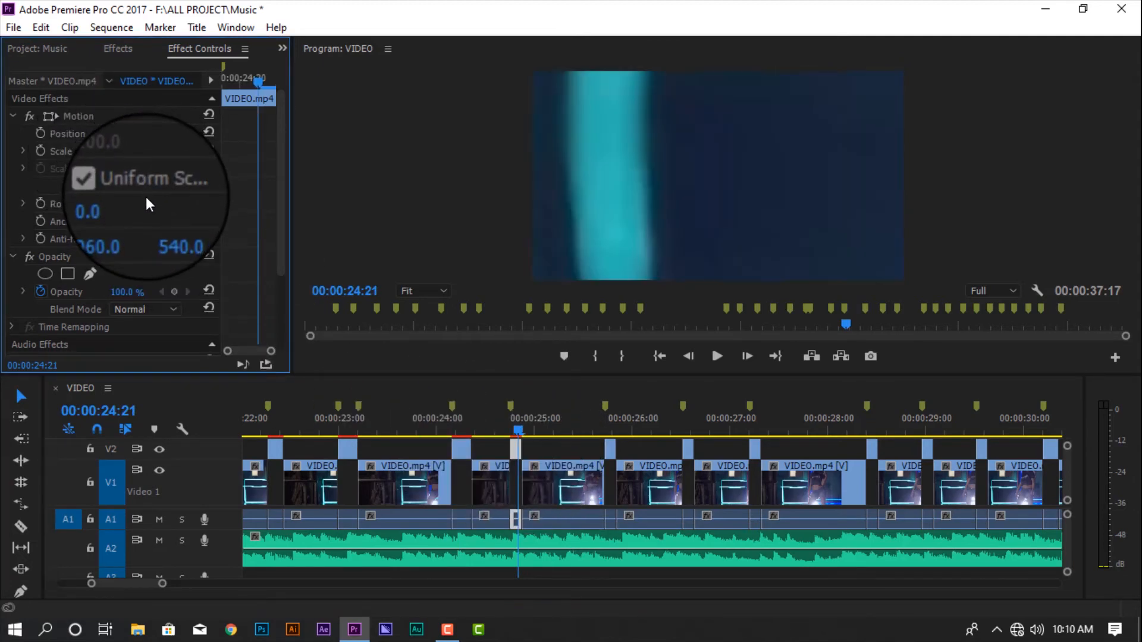
left_click(117, 154)
type("130")
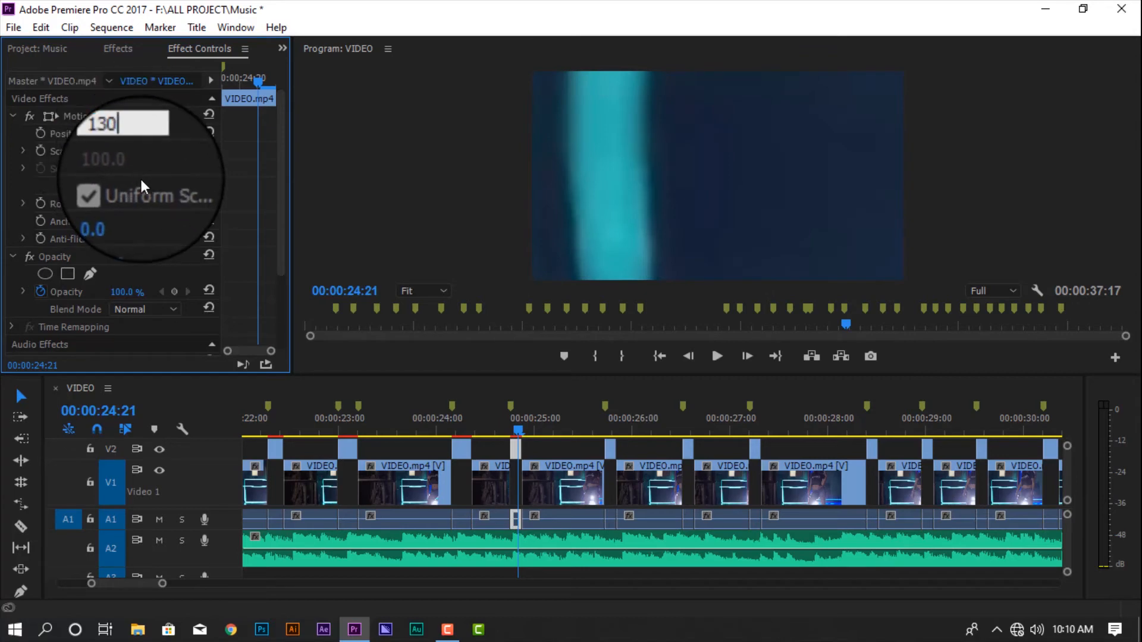
key("Return")
left_click_drag(121, 138, 285, 127)
Set the scale of the V2 clip at 00:00:25:20 to 130 and its horizontal position to 679, and shift the picture down.
left_click(613, 422)
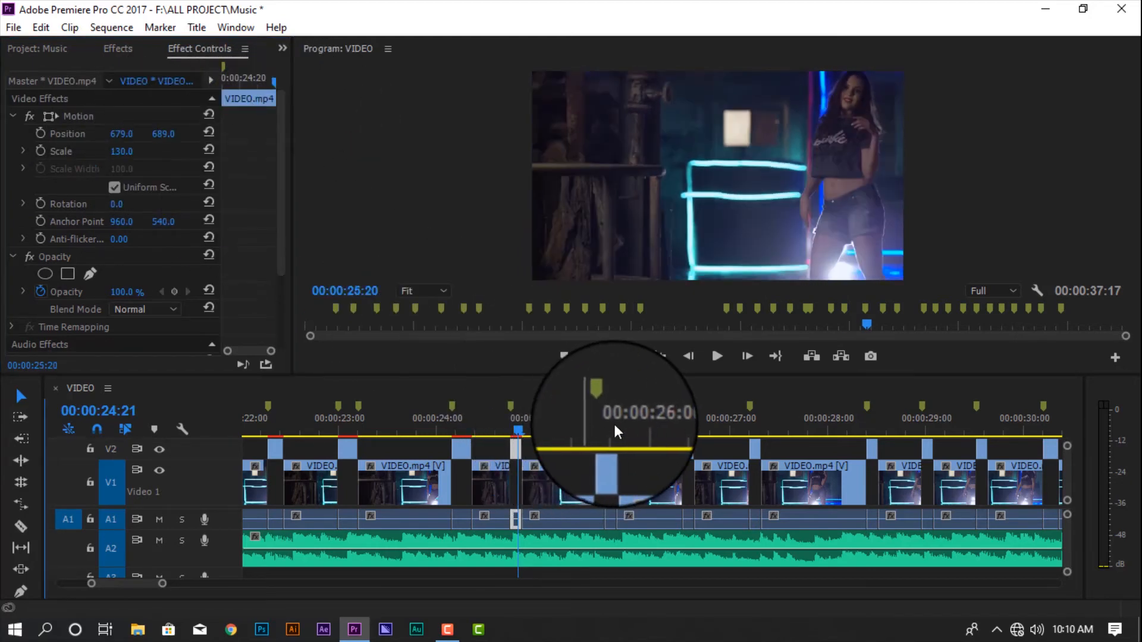
left_click(611, 449)
left_click(122, 151)
type("130")
key("Return")
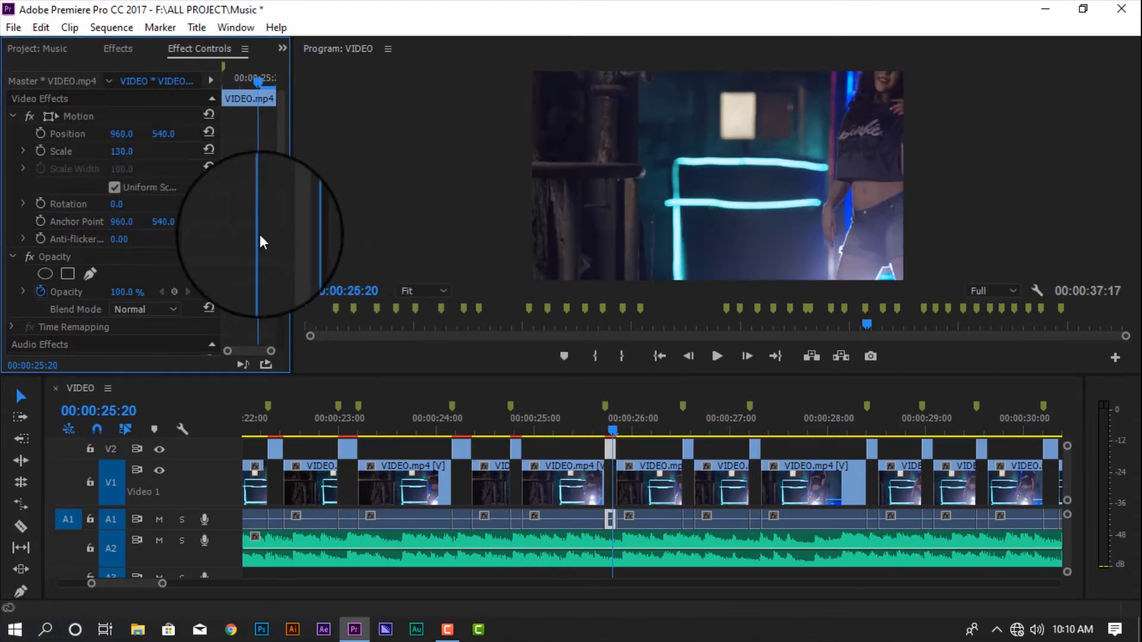
left_click_drag(12, 139, 355, 140)
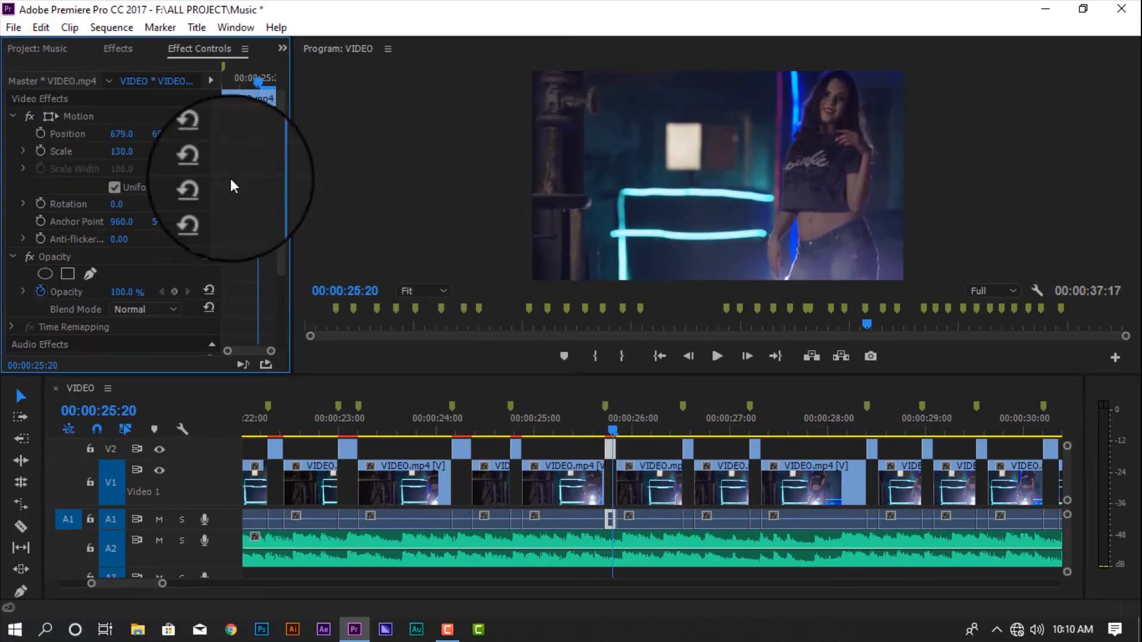
Set the scale of the V2 clip midway between 00:00:26:00 and 00:00:27:00 to 130 and its position to 677, 691.
left_click(687, 422)
left_click(688, 449)
left_click(125, 153)
type("130")
key("Return")
left_click_drag(120, 135, 30, 135)
left_click_drag(161, 135, 313, 135)
Set the scale of the V2 clip at 00:00:27:06 to 130 and its position to 685, 689.
left_click(754, 425)
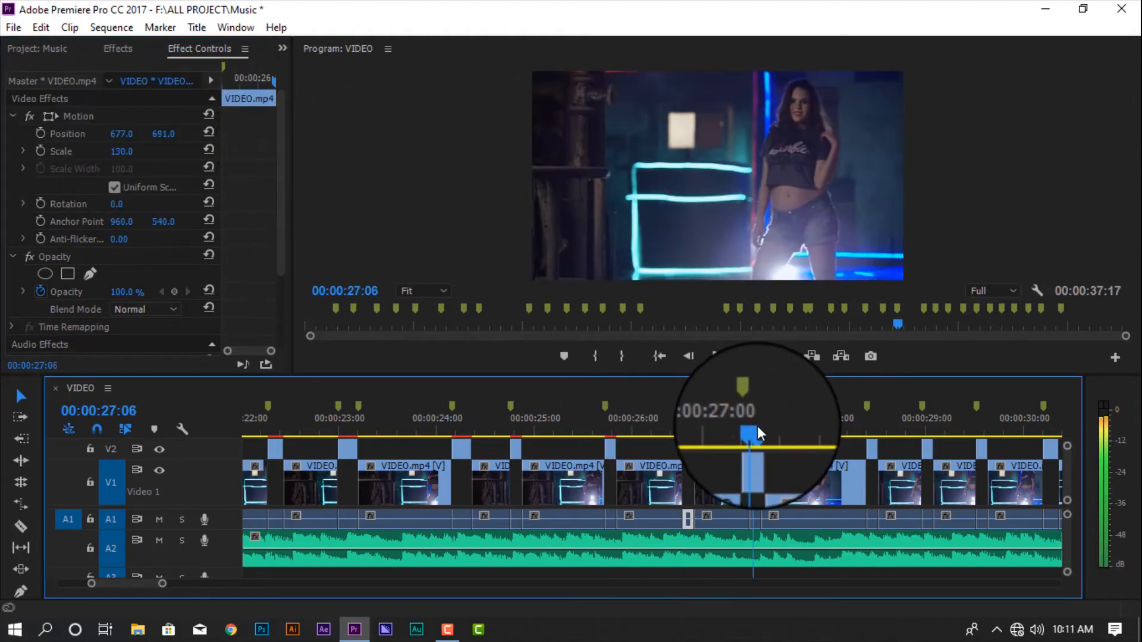
left_click(755, 447)
left_click(129, 151)
type("130")
key("Return")
left_click_drag(120, 136, 24, 136)
left_click_drag(161, 136, 248, 139)
Set the scale of the V2 clip at 00:00:28:11 to 130 and its vertical position to 678.
scroll(796, 473, "down", 3)
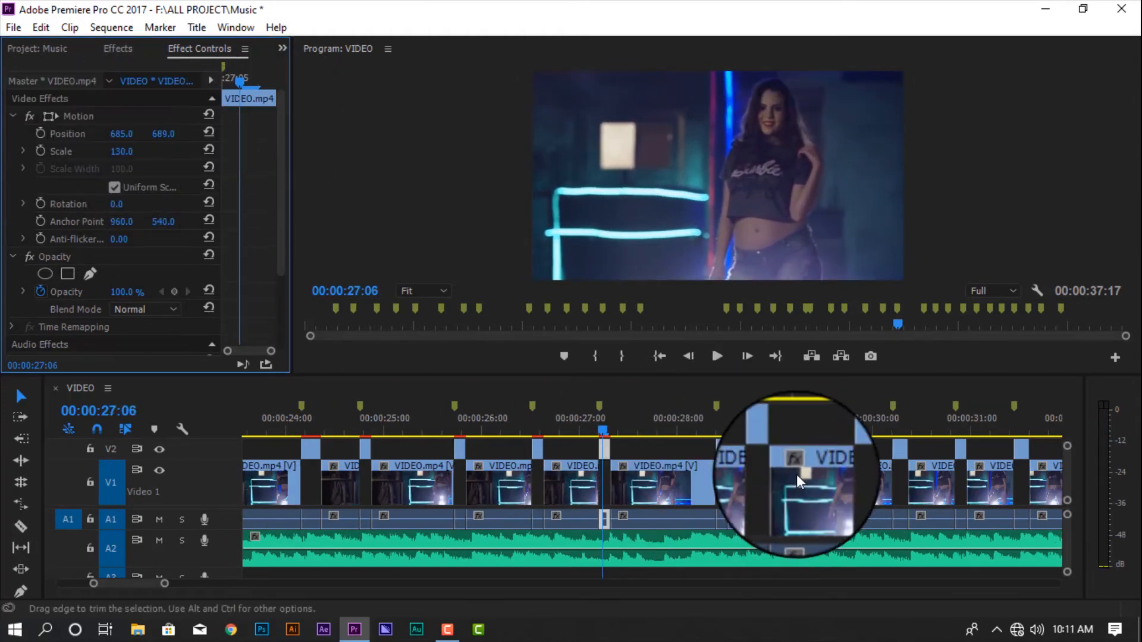
left_click(721, 423)
left_click(721, 449)
left_click(130, 150)
type("130")
key("Return")
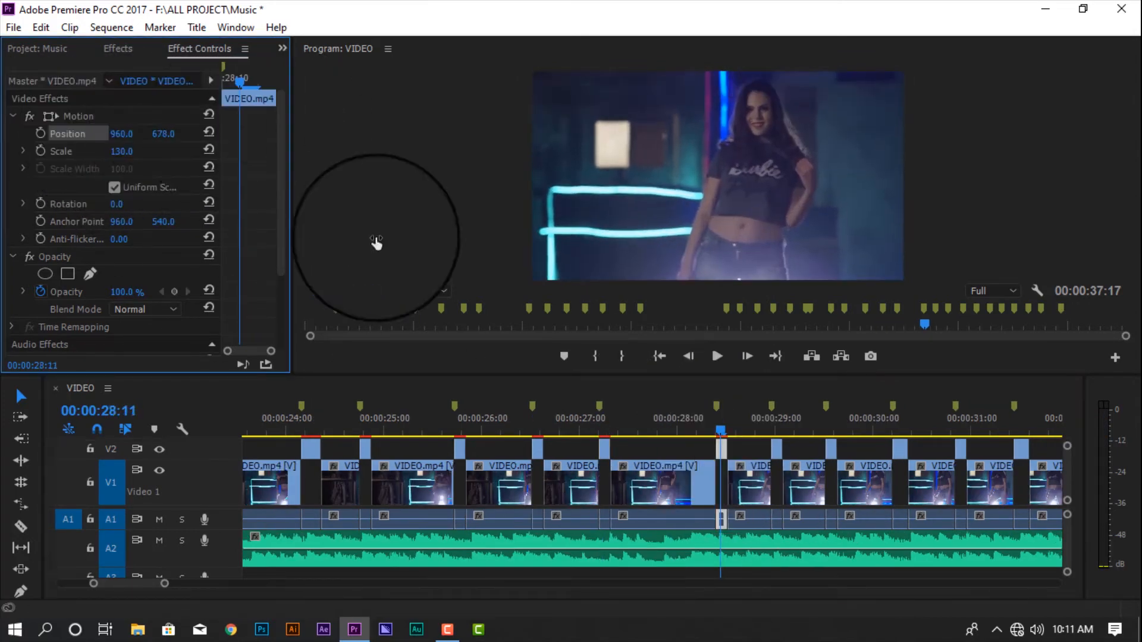
Set the scale of the V2 clip at 00:00:29:00 to 130 and its vertical position to 667.
left_click(773, 423)
left_click(778, 451)
left_click(127, 151)
type("130")
key("Return")
left_click_drag(163, 136, 239, 143)
Set the scale of the V2 clip at 00:00:29:15 to 130 and its vertical position to 685.
scroll(554, 440, "down", 3)
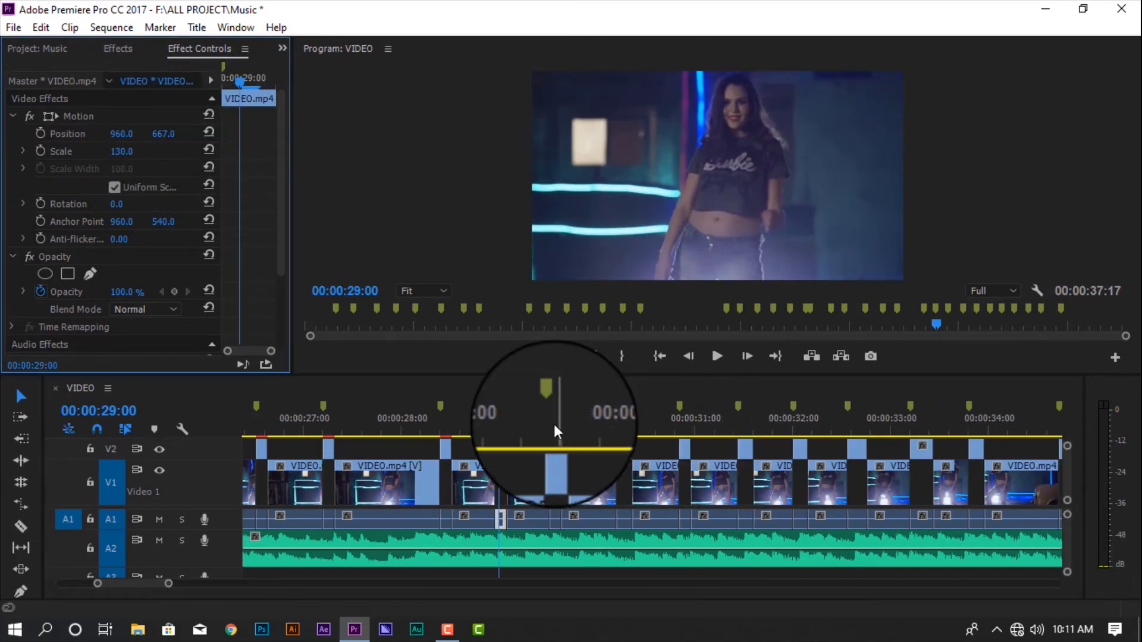
left_click(557, 431)
left_click(555, 450)
left_click(126, 152)
type("130")
key("Return")
left_click_drag(163, 135, 249, 136)
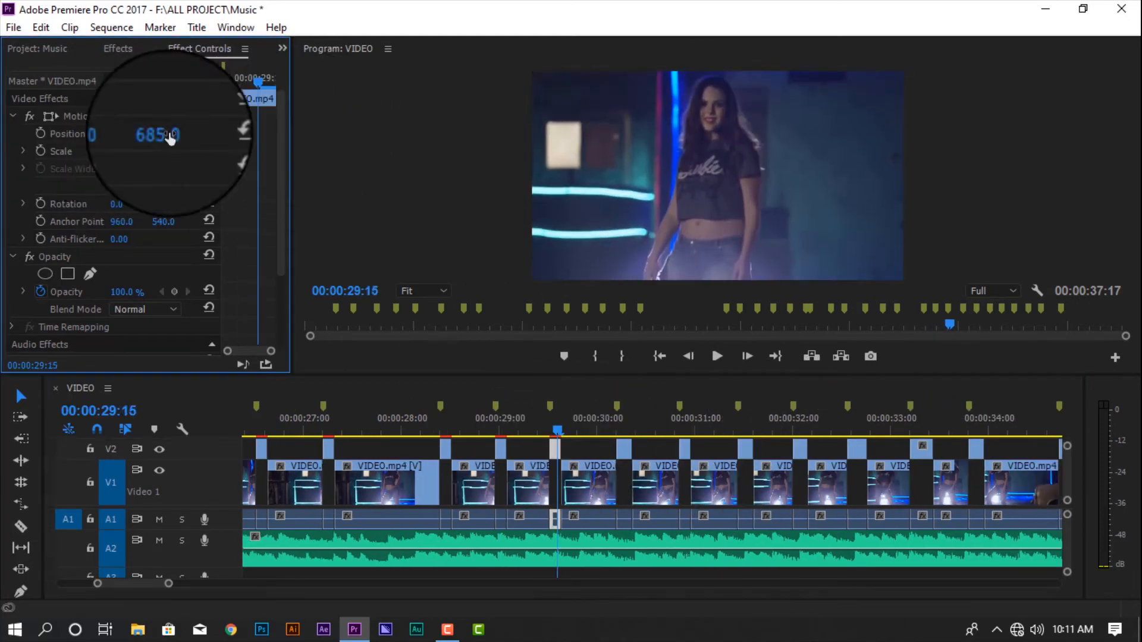
Set the scale of the V2 clip at 00:00:30:06 to 130 and its position to 1176, 672.
left_click_drag(558, 423, 620, 422)
left_click(623, 450)
left_click(118, 152)
type("130")
key("Return")
left_click_drag(123, 135, 306, 125)
left_click_drag(169, 136, 283, 160)
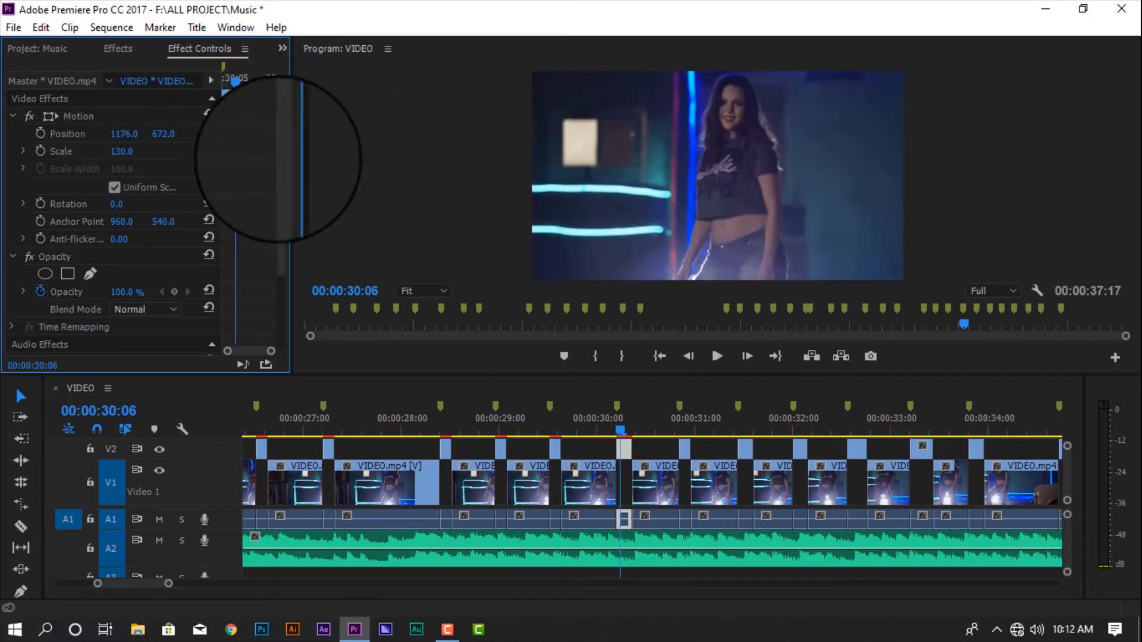
Set the scale of the V2 clip just before 00:00:31:00 to 130 and shift its picture right and down.
left_click(685, 426)
left_click(686, 451)
left_click(121, 151)
type("130")
key("Return")
left_click_drag(163, 135, 301, 166)
left_click_drag(124, 135, 207, 163)
Set the scale of the V2 clip midway between 00:00:31:00 and 00:00:32:00 to 130 and its position to 1220, 689.
left_click(750, 427)
left_click(745, 452)
left_click(130, 153)
type("130")
key("Return")
left_click_drag(123, 136, 394, 141)
left_click_drag(163, 136, 270, 126)
Set the scale of the V2 clip at 00:00:32:02 to 130 and shift its picture to the right.
scroll(805, 443, "down", 5)
left_click(473, 428)
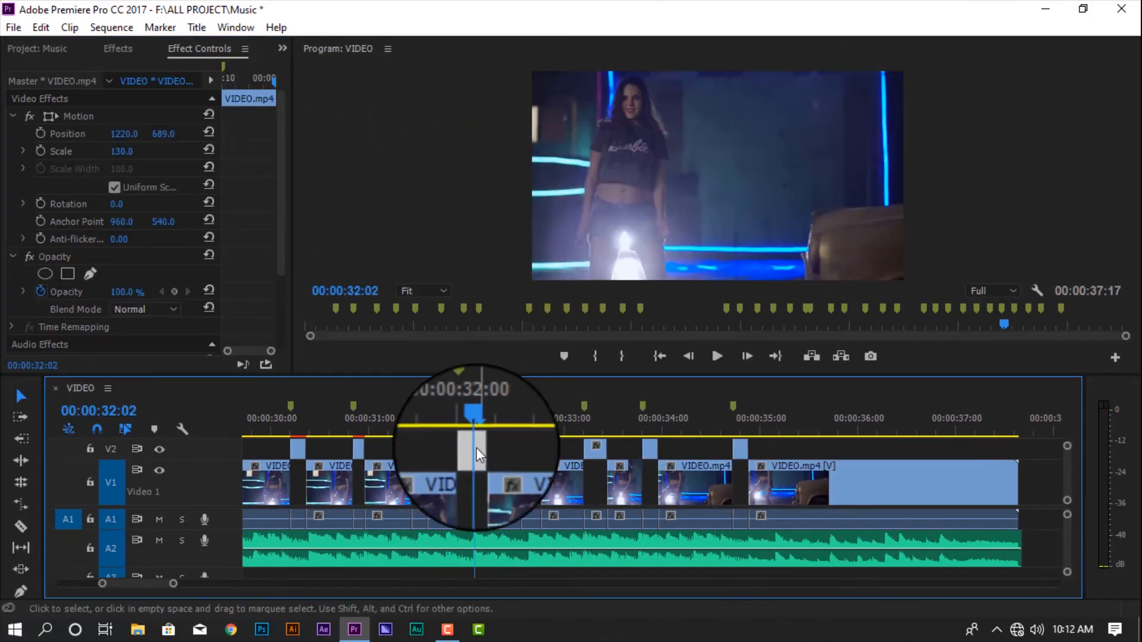
left_click(476, 449)
left_click(121, 152)
type("130")
key("Return")
left_click_drag(124, 135, 282, 120)
Reposition the picture of the V2 clip midway between 00:00:32:00 and 00:00:33:00.
left_click(528, 430)
left_click(530, 450)
left_click_drag(166, 137, 323, 137)
left_click_drag(163, 135, 327, 129)
Set the scale of the V2 clip at 00:00:33:08 to 130 and its position to 1204, 699.
left_click(595, 430)
left_click(592, 449)
left_click(126, 153)
type("130")
key("Return")
left_click_drag(124, 135, 324, 124)
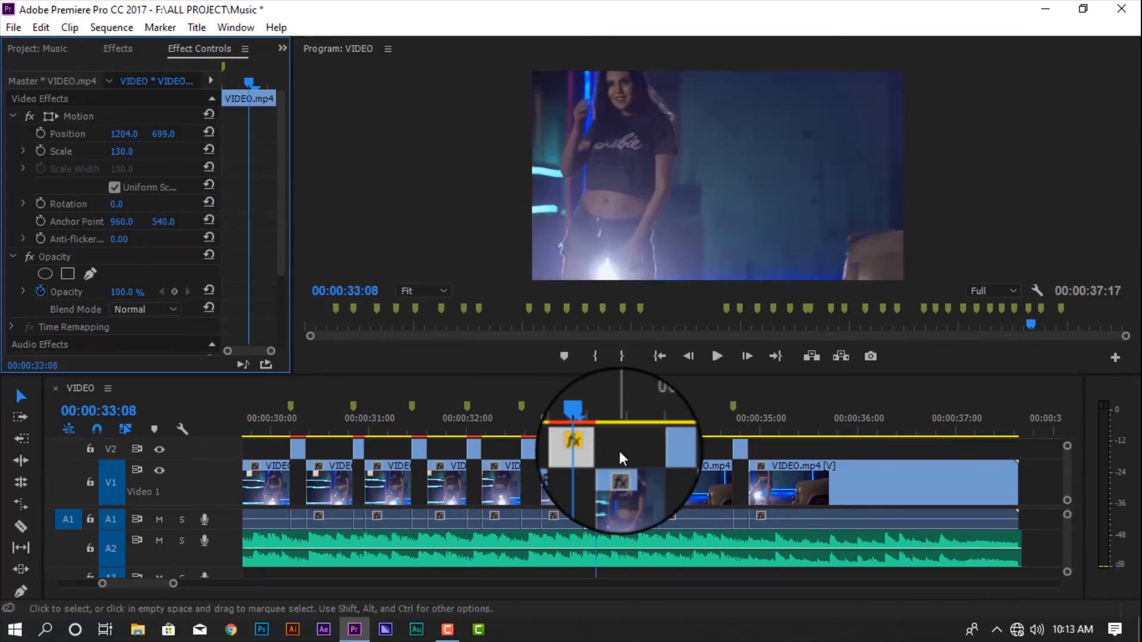
Set the scale of the V2 clip just before 00:00:34:00 to 130 and shift its picture right and down.
left_click(647, 430)
left_click(649, 450)
left_click(124, 152)
type("130")
left_click_drag(124, 135, 360, 124)
left_click_drag(163, 136, 285, 112)
Set the scale of the last V2 clip, just before 00:00:35:00, to 130 and shift its picture right and down.
left_click(736, 431)
left_click(739, 450)
left_click(122, 152)
type("130")
key("Return")
left_click_drag(123, 136, 346, 102)
left_click_drag(164, 135, 335, 111)
Show the whole sequence in the timeline and play it from the start to check the beat zooms.
left_click(874, 431)
left_click_drag(173, 584, 289, 582)
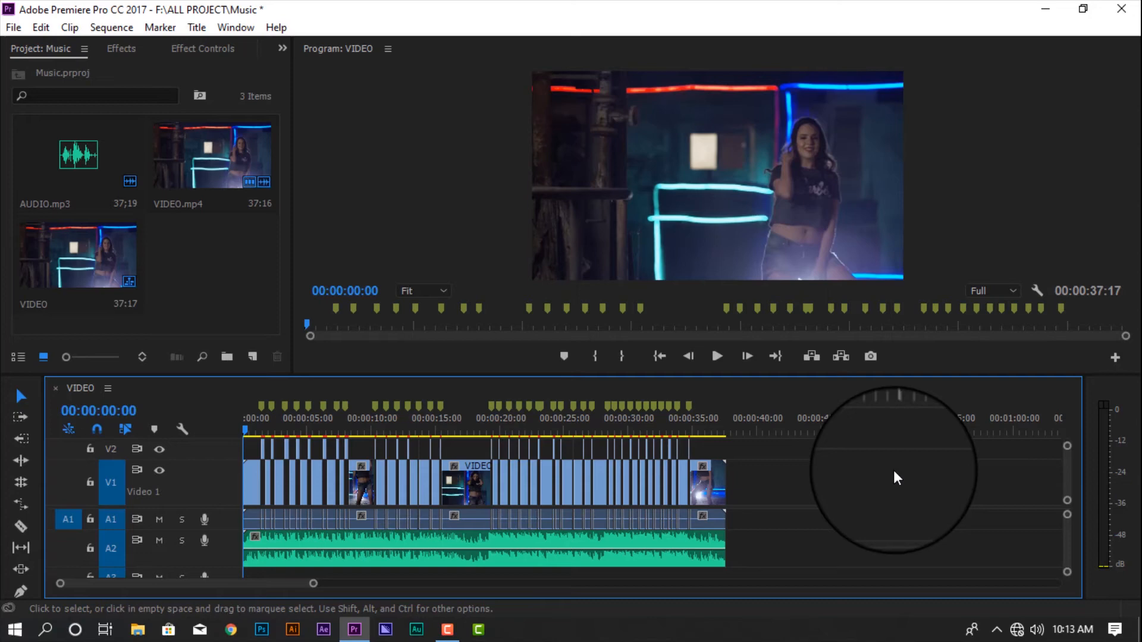
key("space")
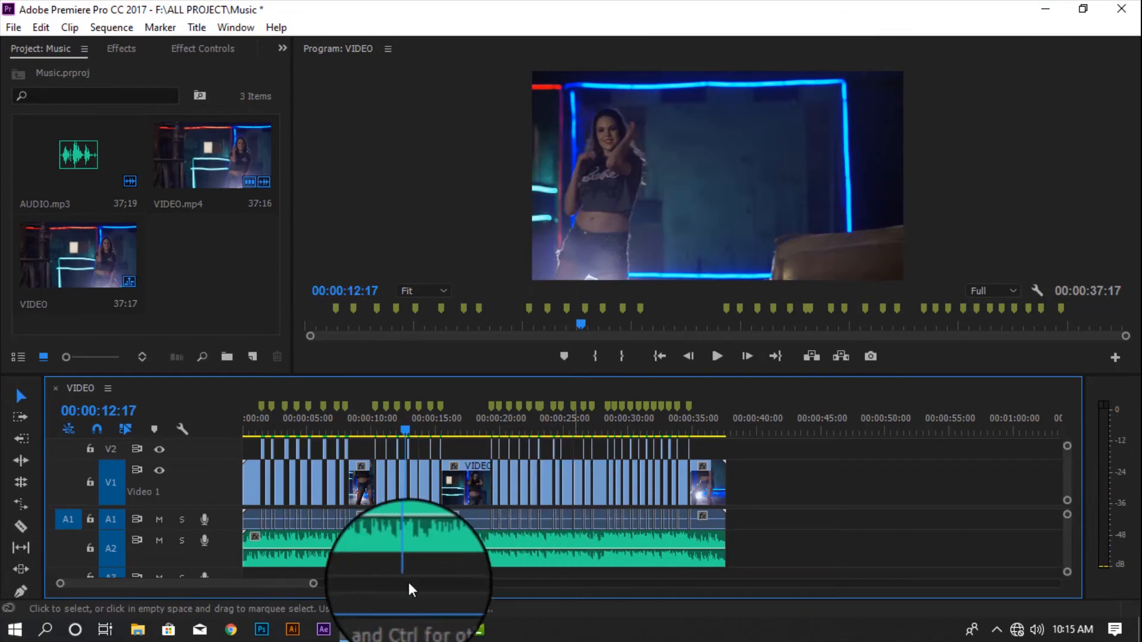
Duplicate the edited video clips and the music after the end of the sequence.
left_click_drag(313, 584, 233, 586)
left_click_drag(232, 585, 234, 585)
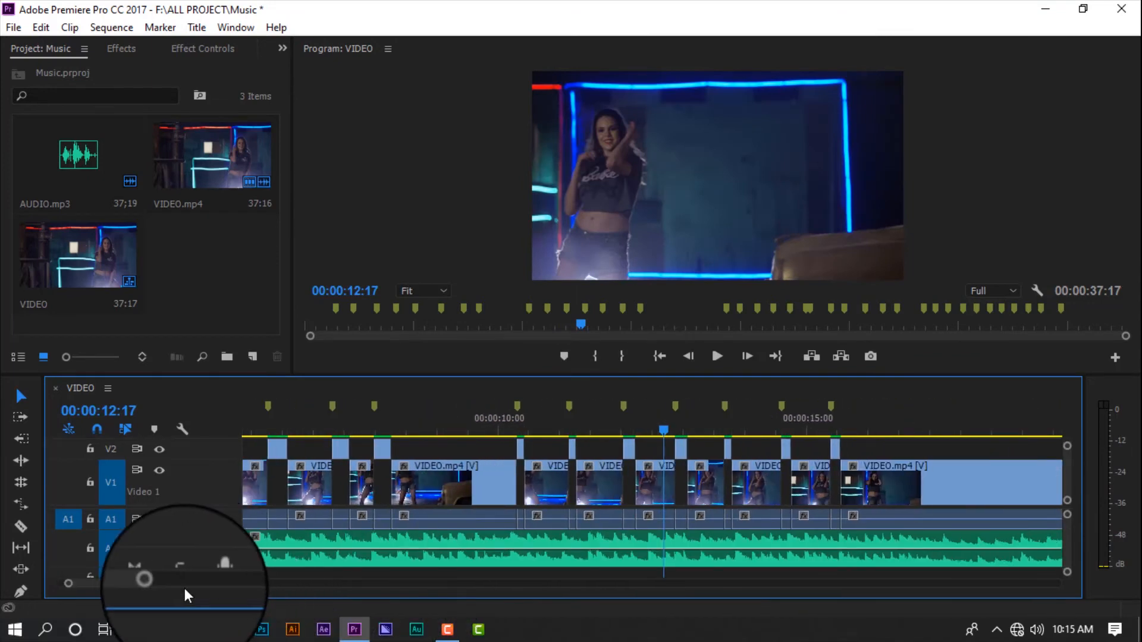
left_click_drag(136, 580, 281, 588)
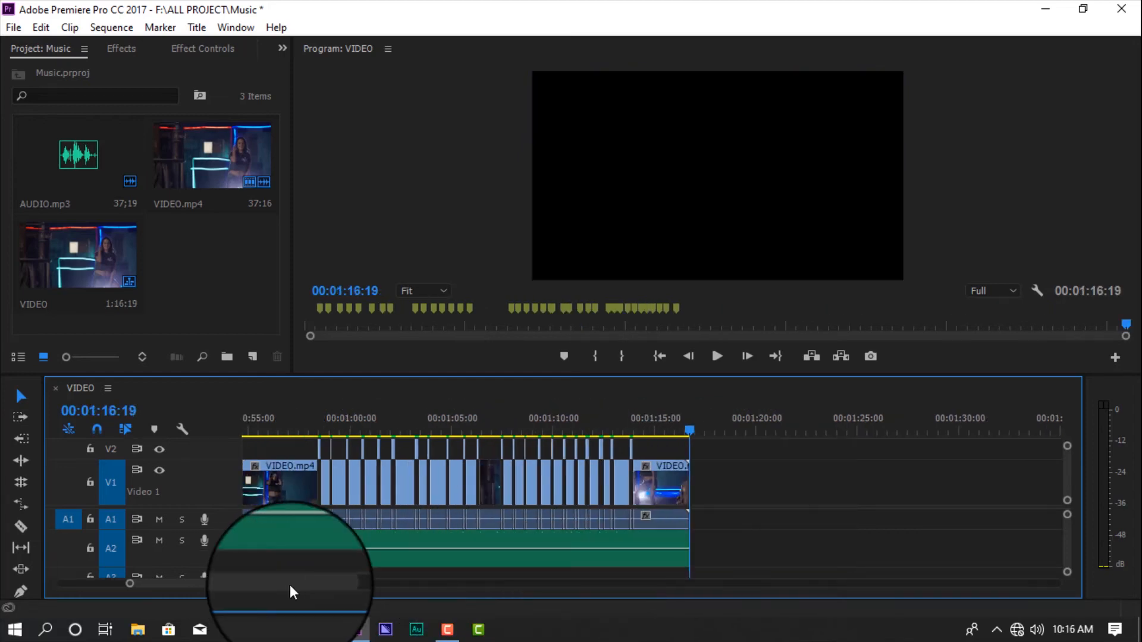
Go to 00:00:54:18 in the sequence and hide the output of video tracks V1 and V2.
scroll(289, 584, "up", 3)
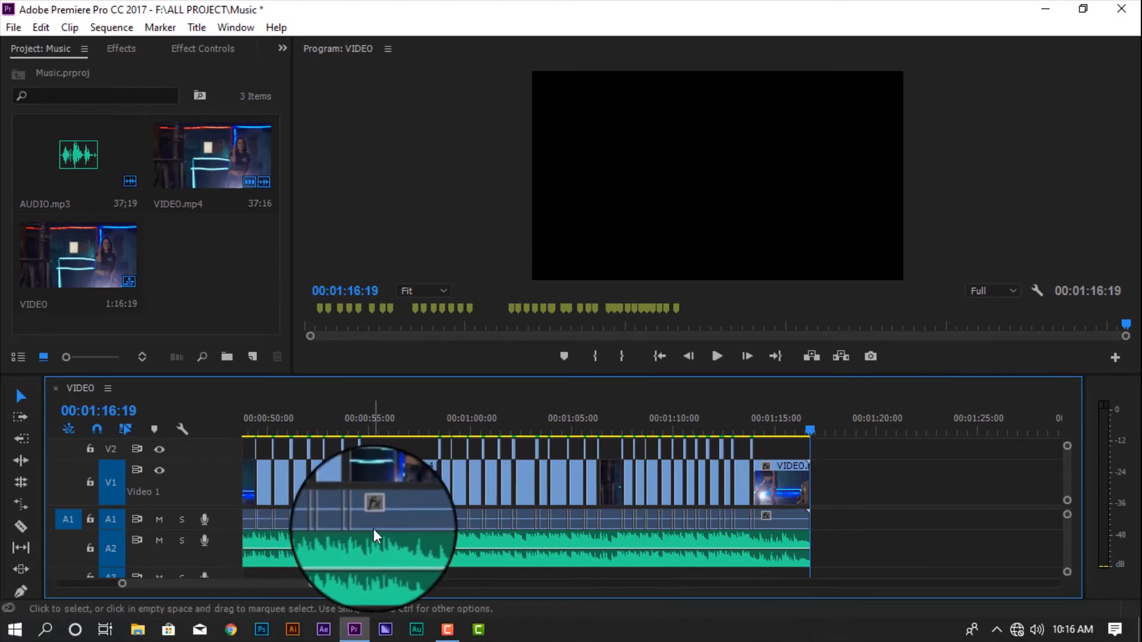
scroll(373, 529, "up", 5)
left_click_drag(357, 425, 344, 427)
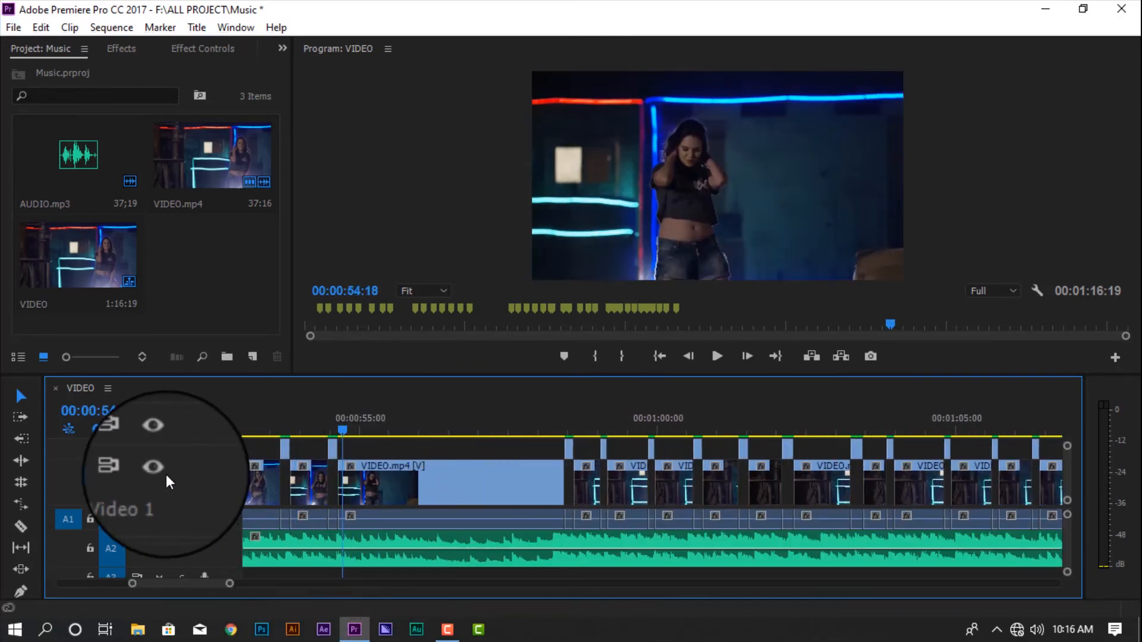
left_click(161, 471)
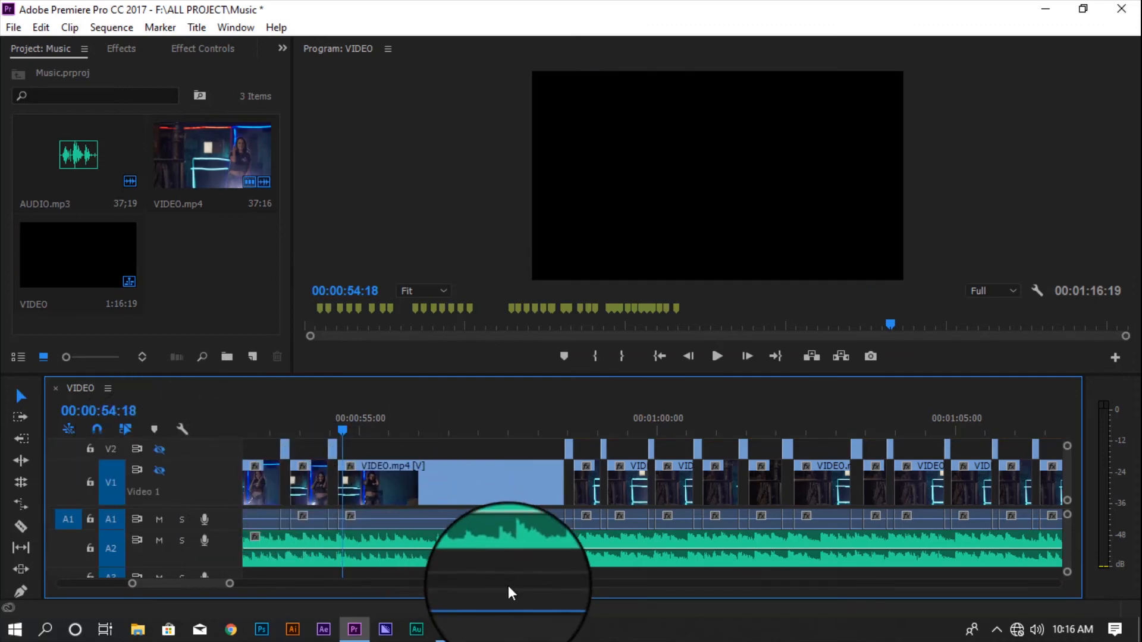
Play the section starting at 00:00:54:18 and replay it to listen to the music without the picture.
key("space")
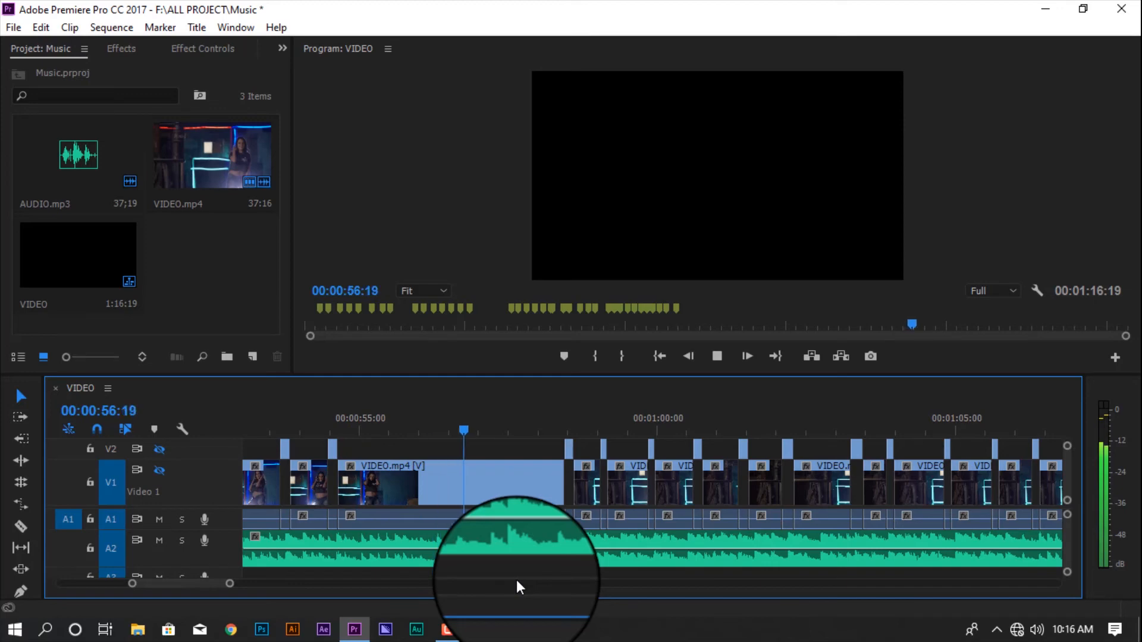
key("space")
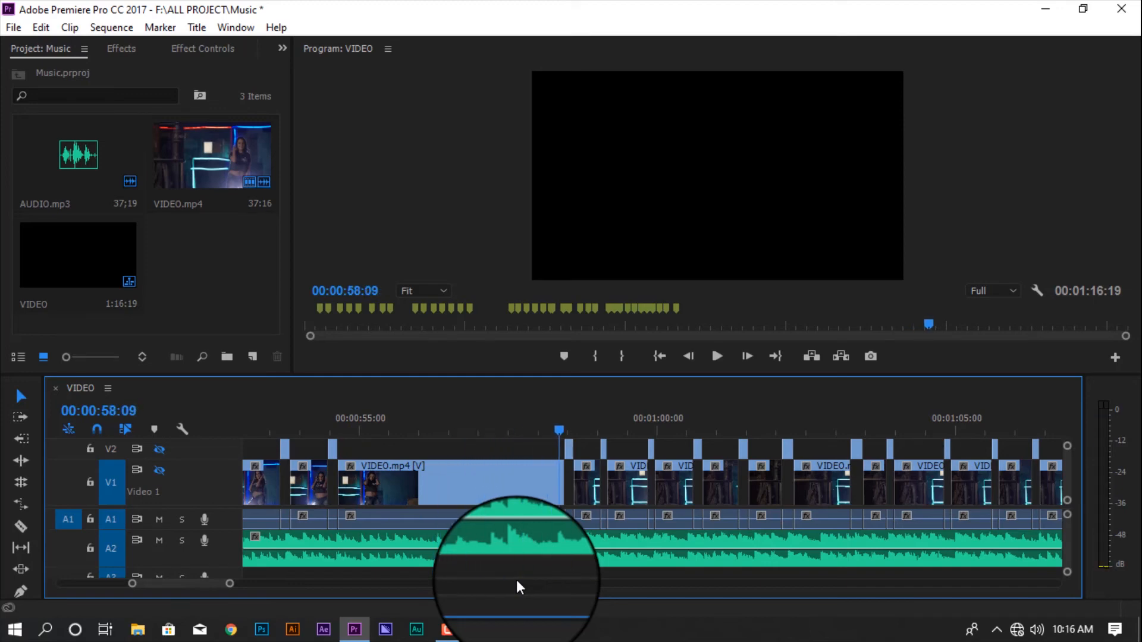
left_click_drag(554, 429, 344, 436)
key("space")
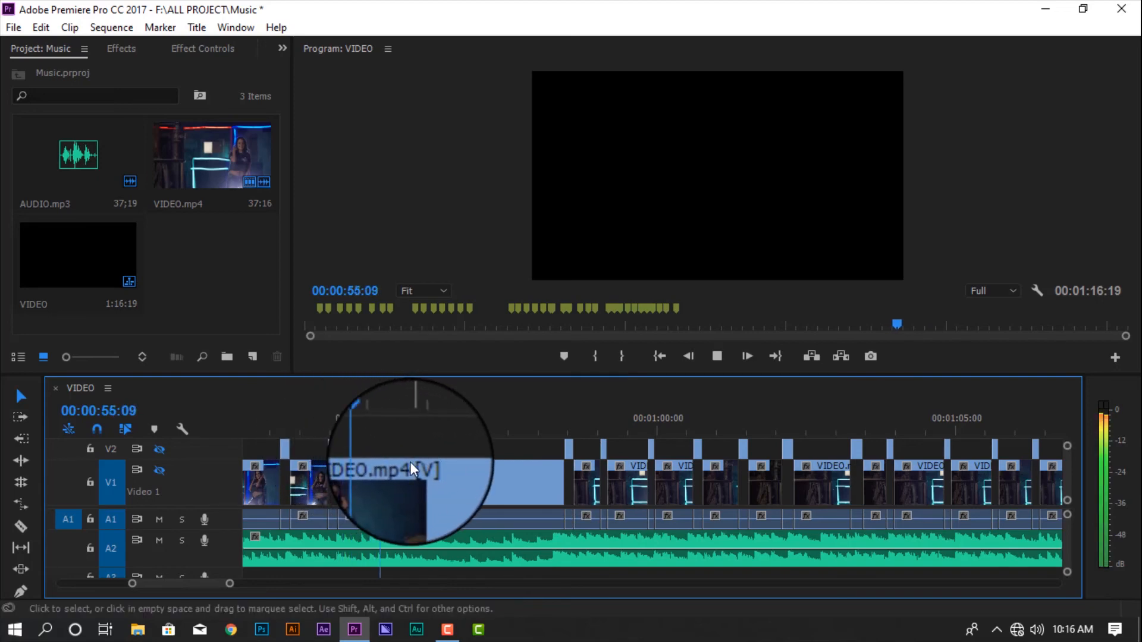
Stop playback and split the long V1 clip at 00:00:54:22 with the Razor tool.
key("space")
left_click_drag(437, 431, 344, 428)
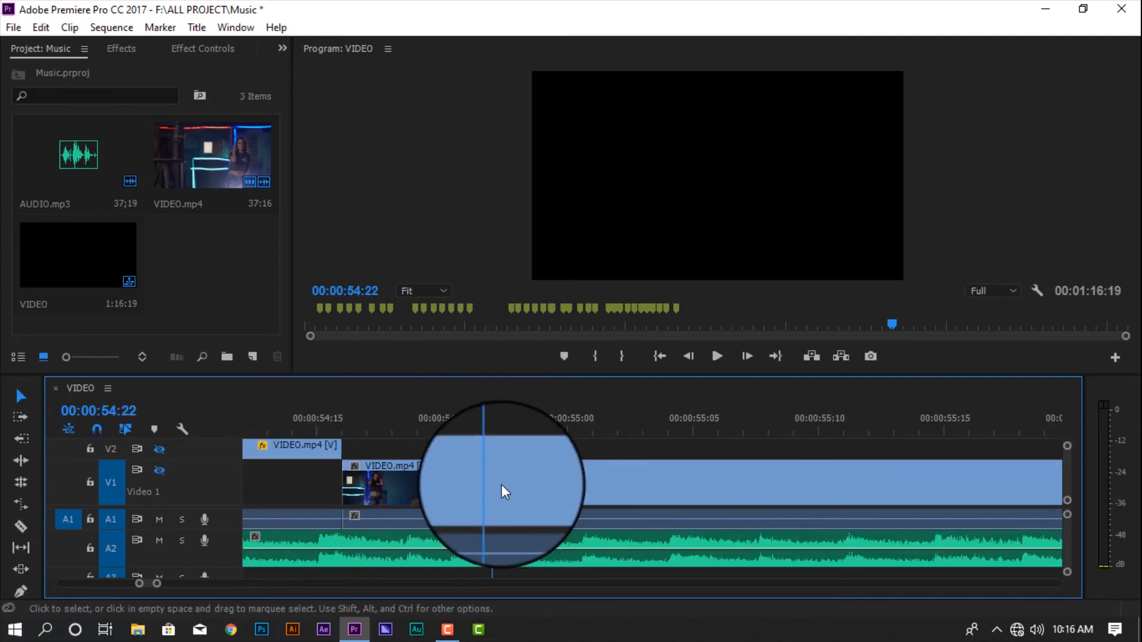
left_click(502, 484)
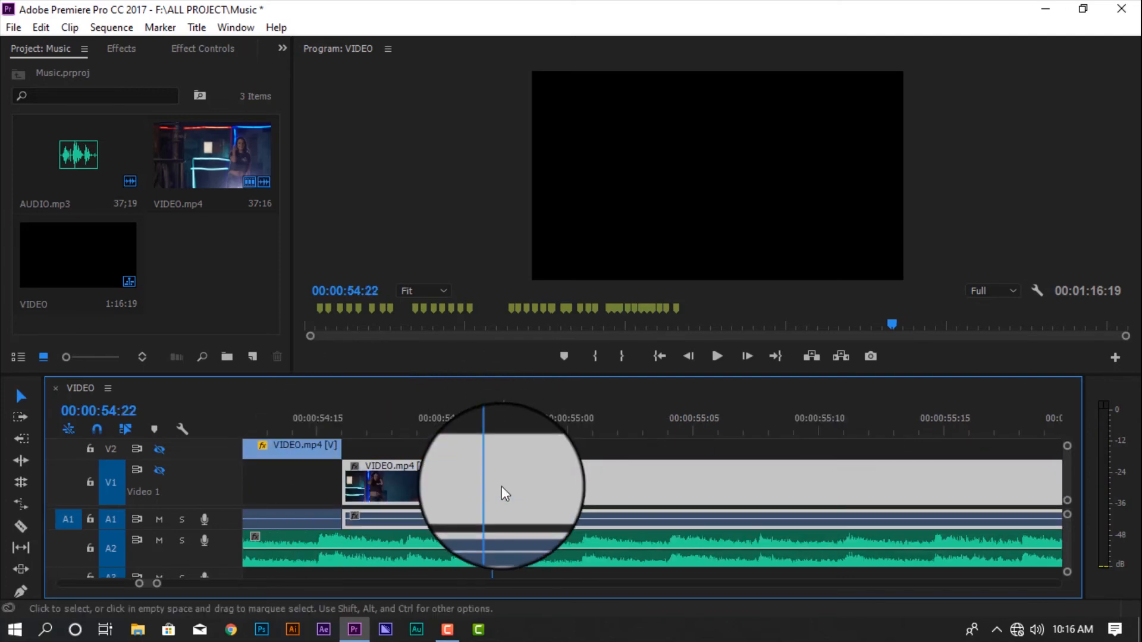
key("c")
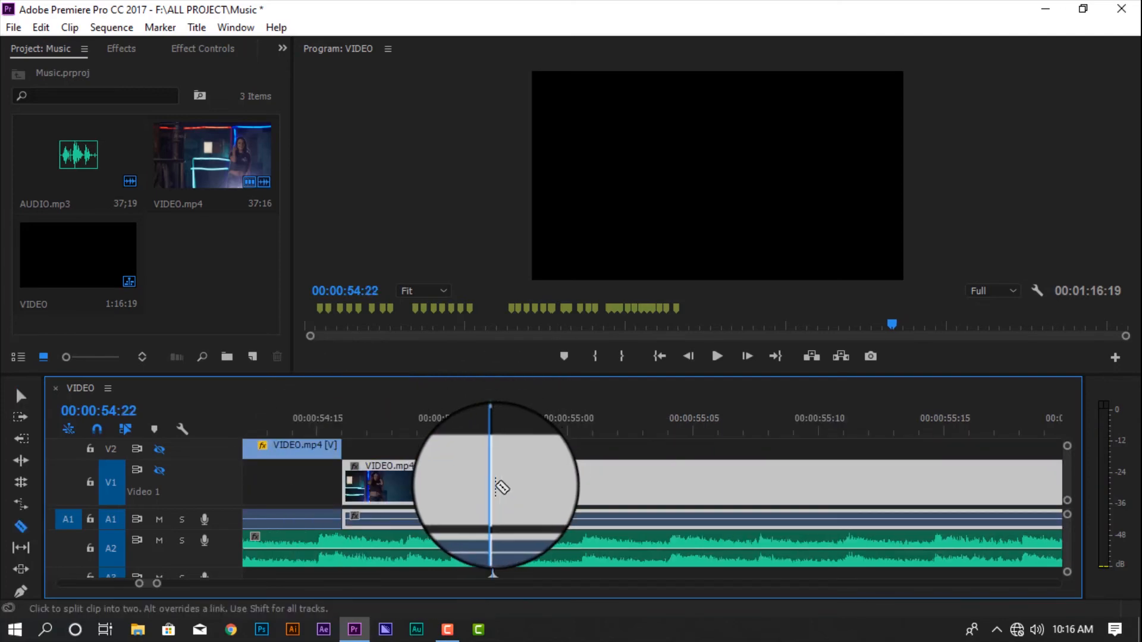
left_click(501, 488)
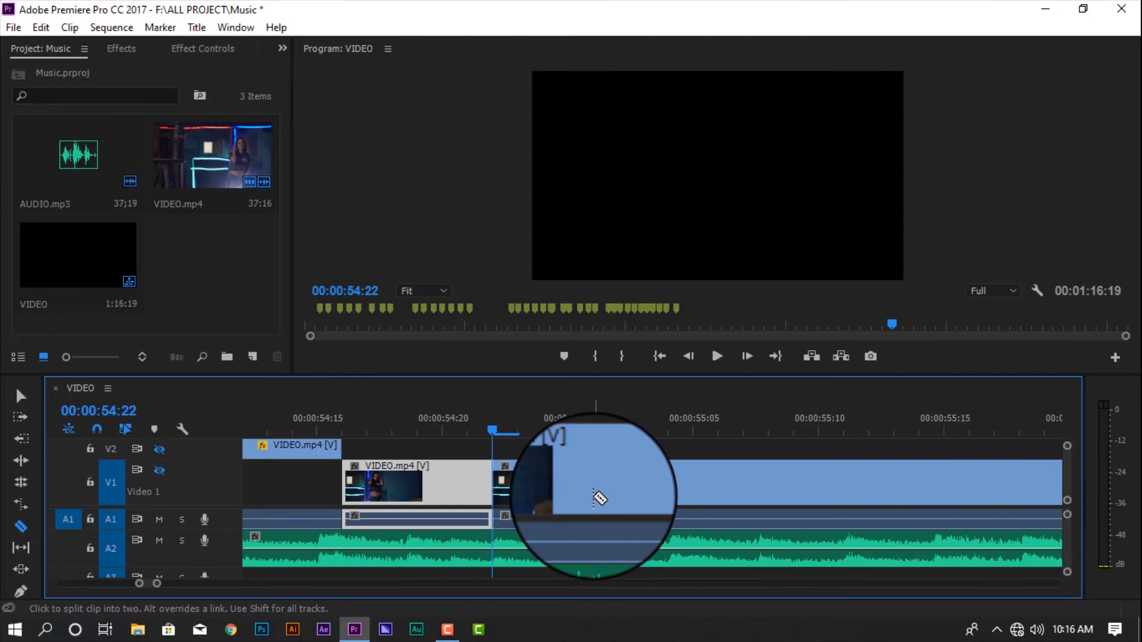
Slice the V1 clip into one-frame pieces from 00:00:54:22 to about 00:00:55:16.
left_click(519, 484)
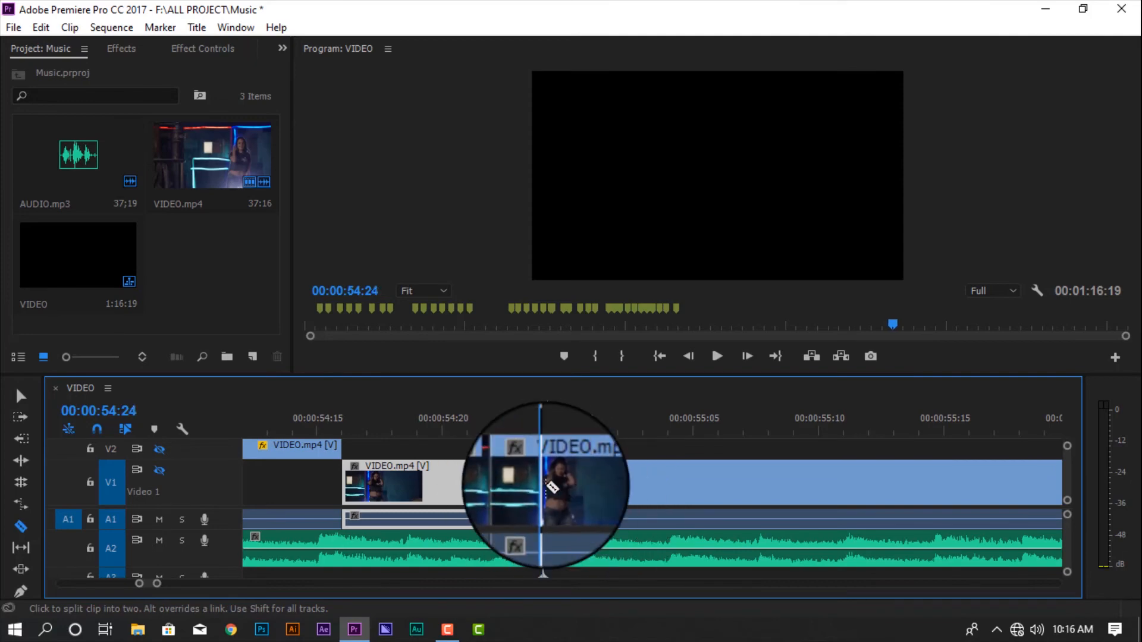
key("Right")
key("Right")
key("Right")
key("Right")
left_click(594, 497)
key("Right")
key("Right")
left_click(669, 497)
key("Right")
key("Right")
key("Right")
key("Right")
left_click(744, 497)
key("Right")
key("Right")
left_click(820, 497)
key("Right")
key("Right")
left_click(845, 496)
left_click(869, 494)
left_click(920, 492)
left_click(969, 491)
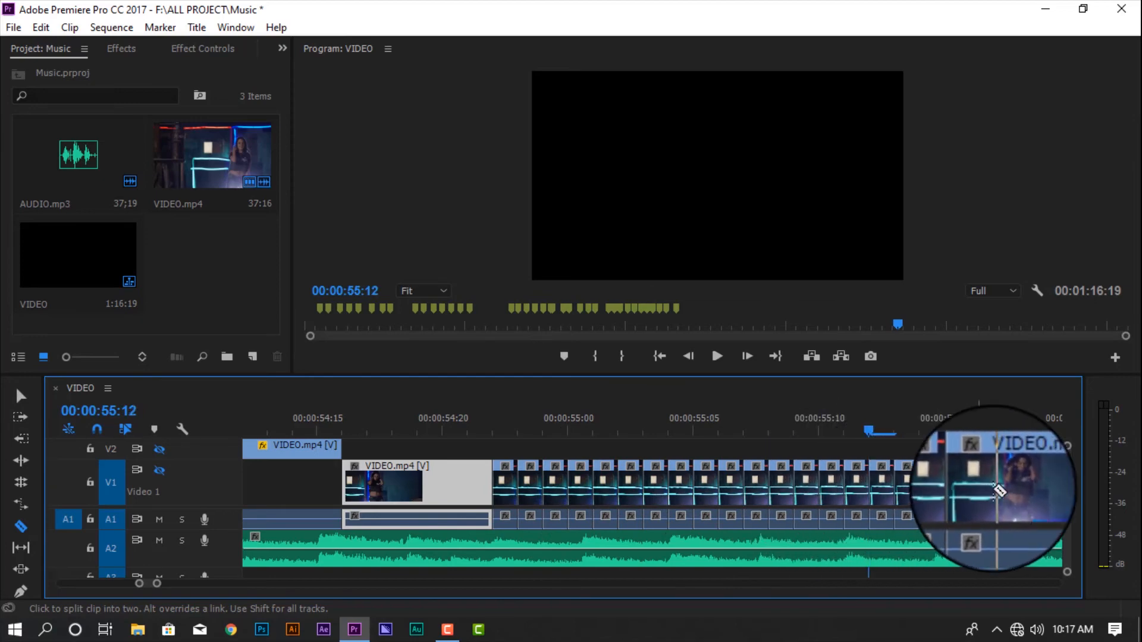
Continue slicing the V1 clip into one-frame pieces up to about 00:00:56:14.
scroll(997, 491, "down", 5)
left_click(518, 489)
left_click(569, 492)
left_click(594, 492)
left_click(643, 493)
left_click(694, 492)
left_click(744, 492)
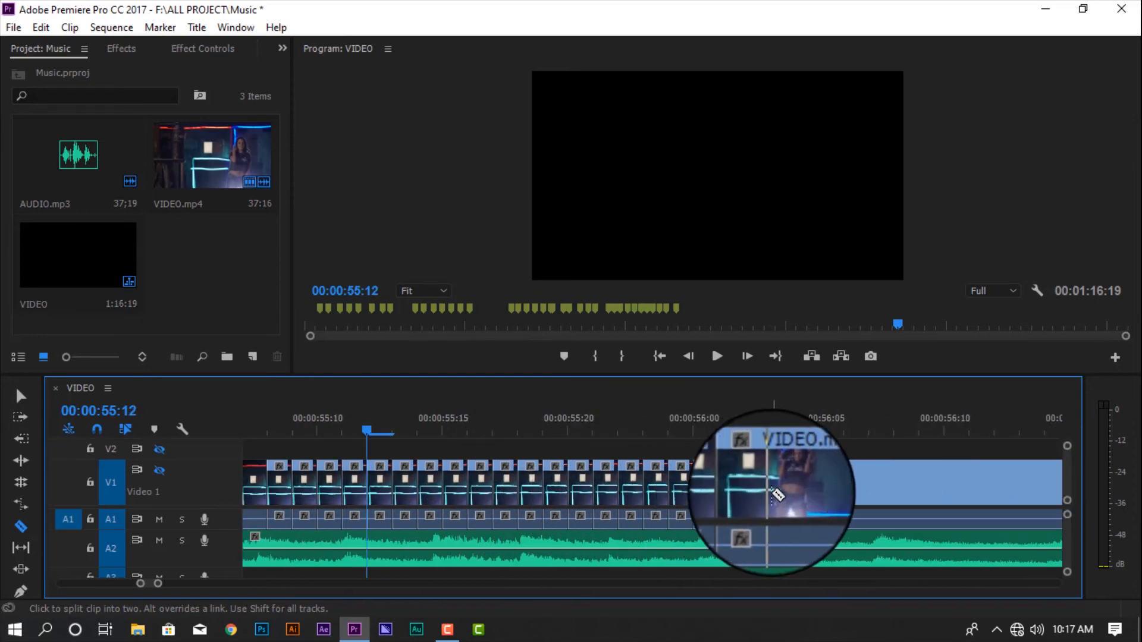
left_click(794, 491)
left_click(845, 492)
left_click(895, 491)
left_click(945, 491)
left_click(970, 491)
left_click(994, 491)
left_click(1020, 490)
Play the sliced section from 00:00:55:12 to listen where the beat effect should end.
scroll(1025, 490, "down", 5)
scroll(685, 499, "down", 5)
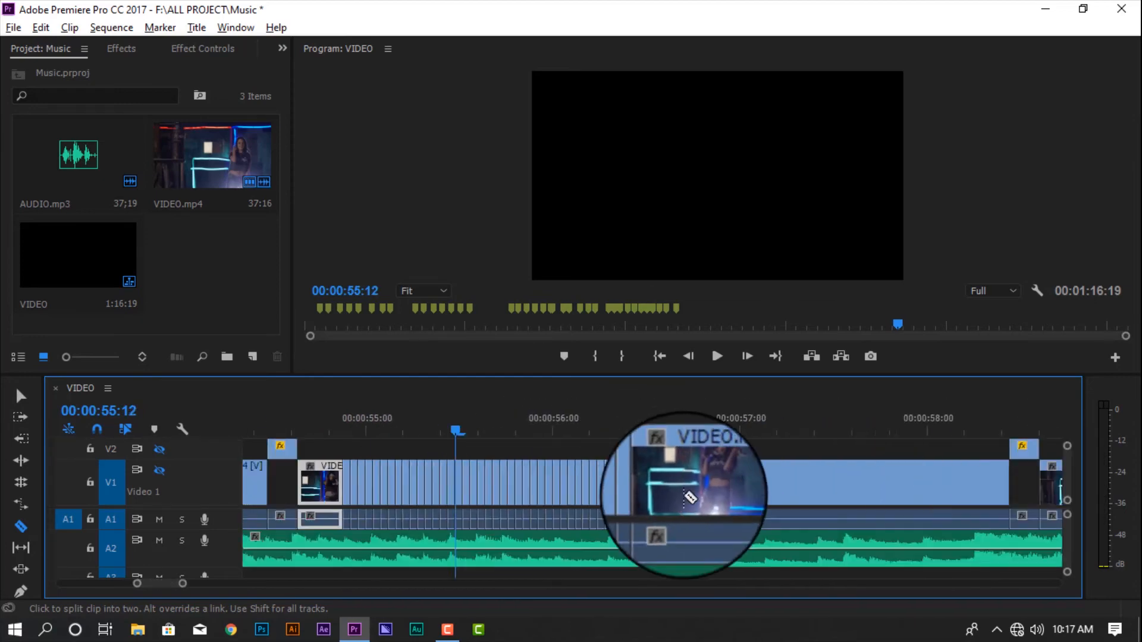
key("space")
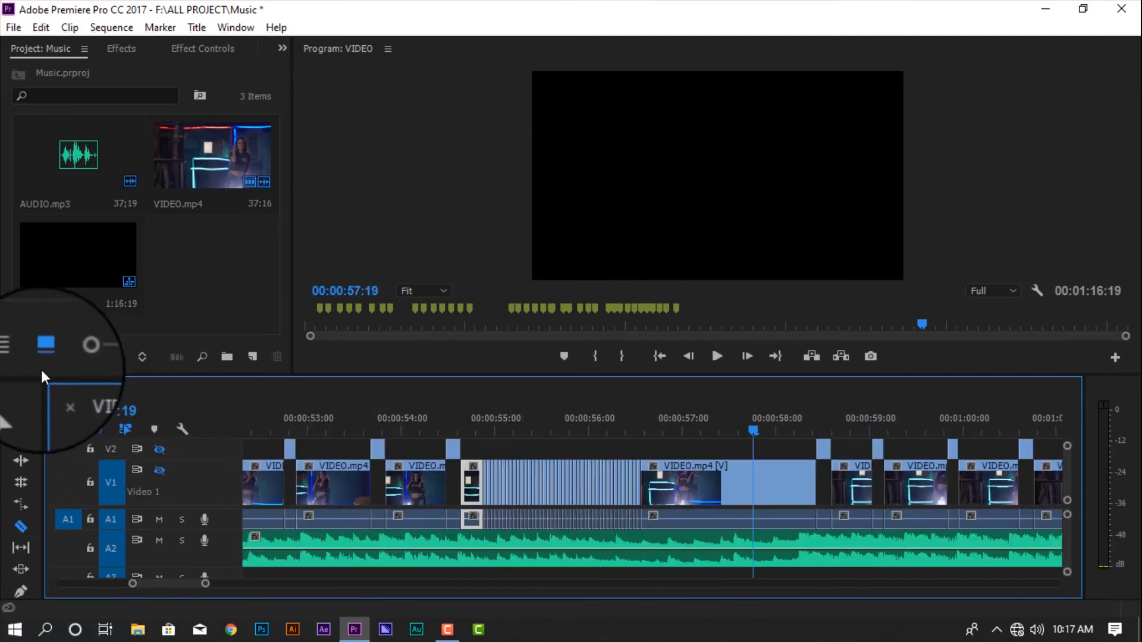
Move the first one-frame slice, at 00:00:54:22, from V1 up to V2 with the Selection tool.
left_click(24, 397)
scroll(494, 507, "up", 5)
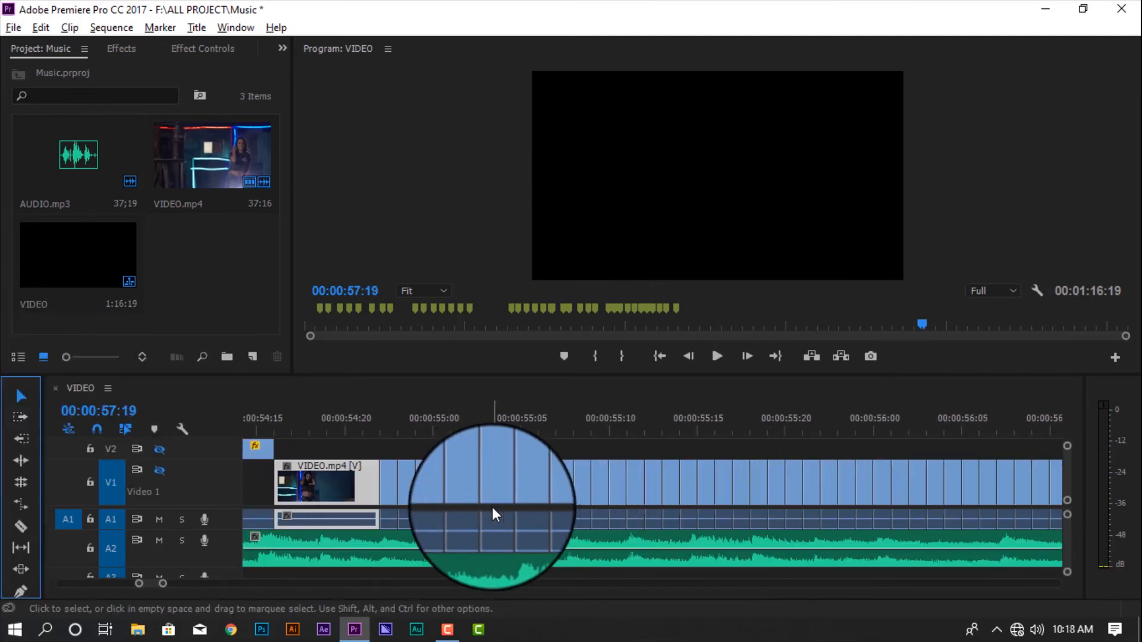
left_click(452, 572)
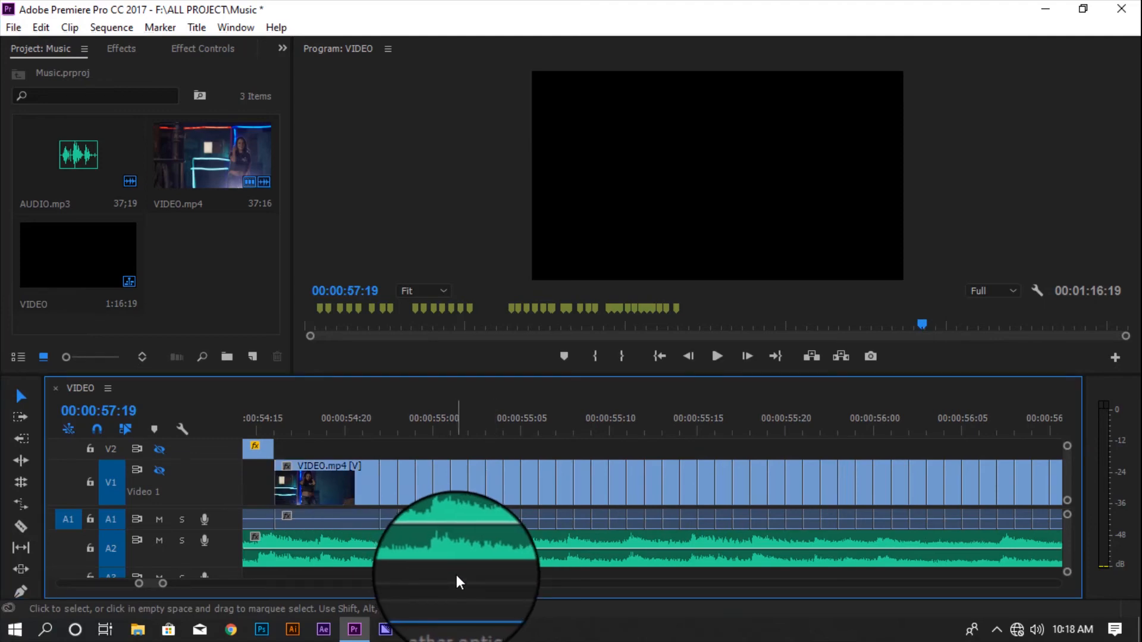
left_click(387, 494)
left_click_drag(387, 488, 395, 469)
scroll(422, 483, "up", 2)
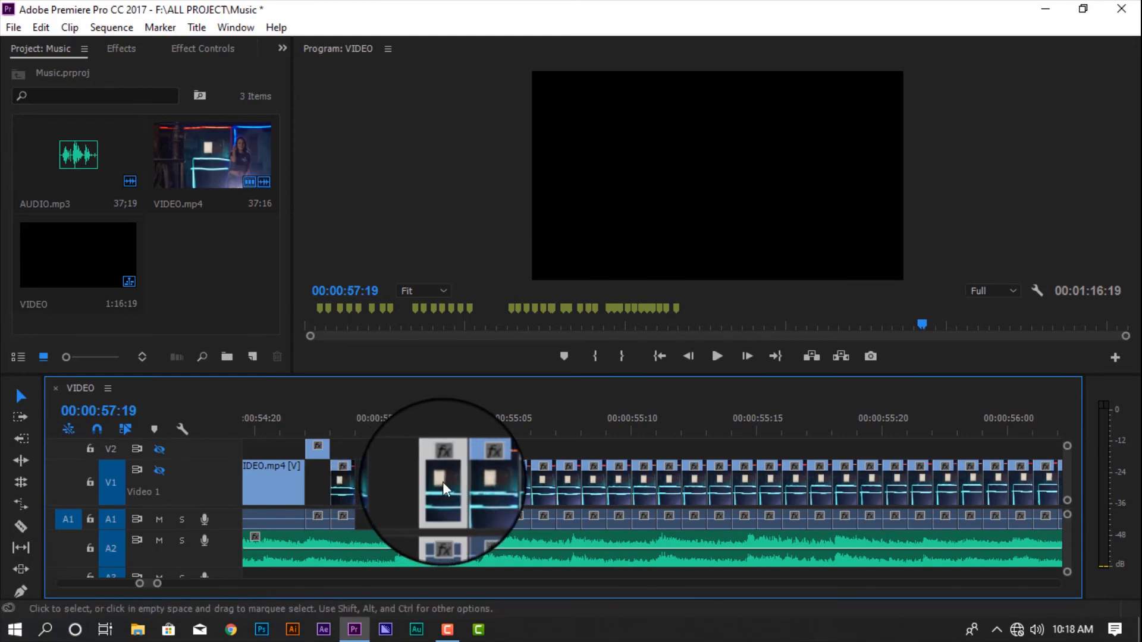
Delete every second one-frame slice on V1 up to about 00:00:55:09, along with the single slice on V2.
key("Delete")
left_click(519, 486)
key("Delete")
left_click(569, 488)
key("Delete")
left_click(620, 487)
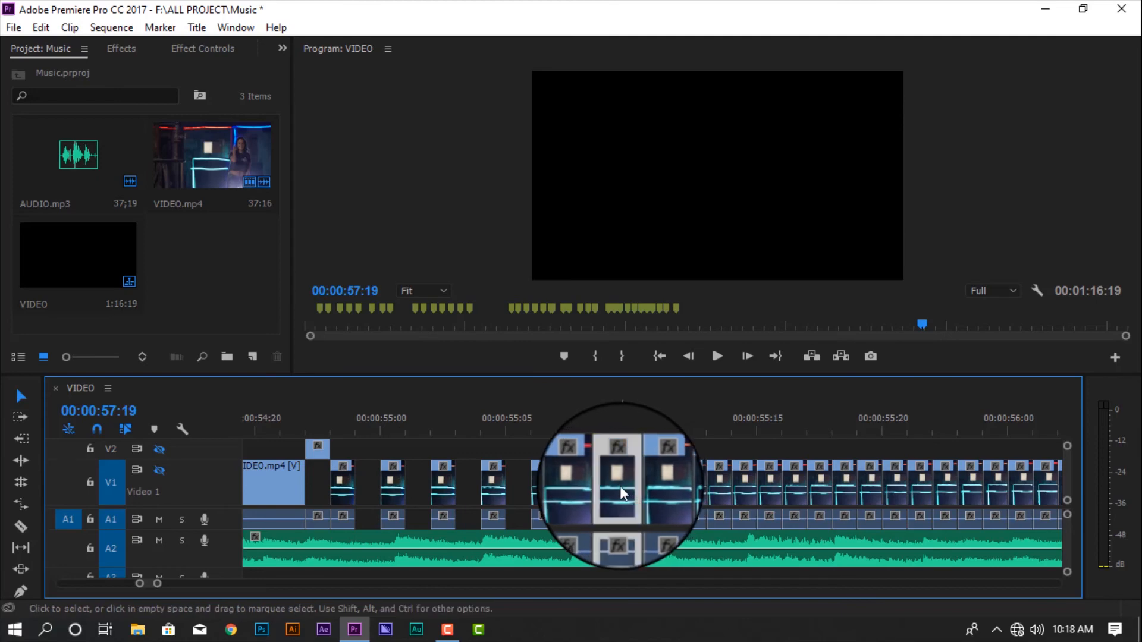
key("Delete")
left_click(316, 452)
key("Delete")
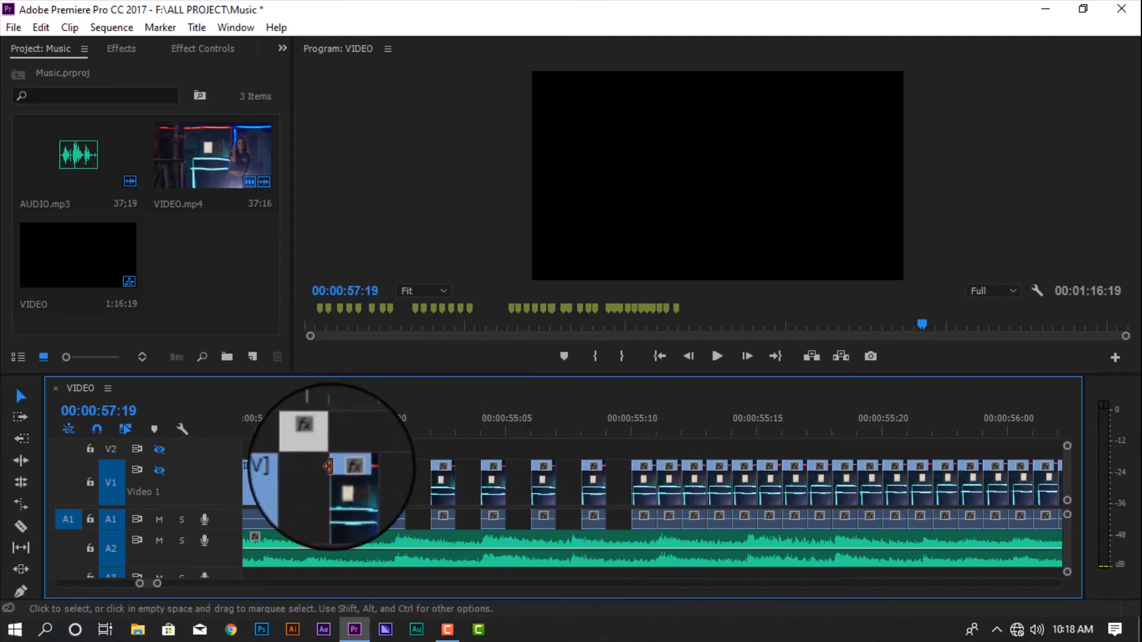
key("Delete")
Delete every second one-frame slice on V1 from about 00:00:55:11 to 00:00:56:00.
left_click(718, 495)
key("Delete")
left_click(765, 488)
key("Delete")
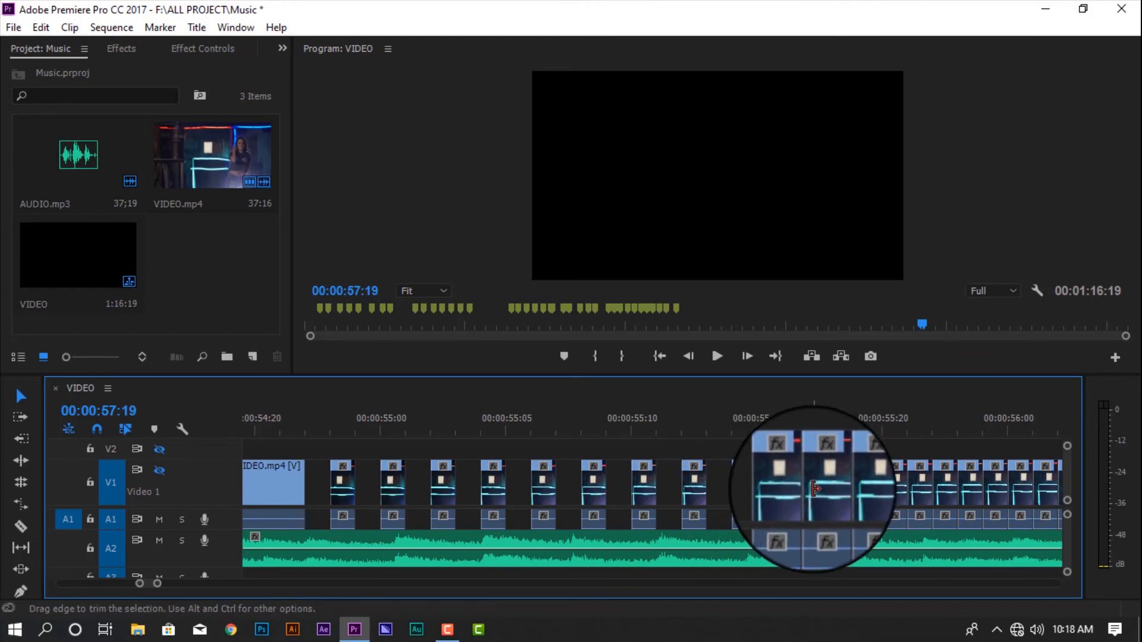
left_click(819, 490)
key("Delete")
left_click(868, 487)
key("Delete")
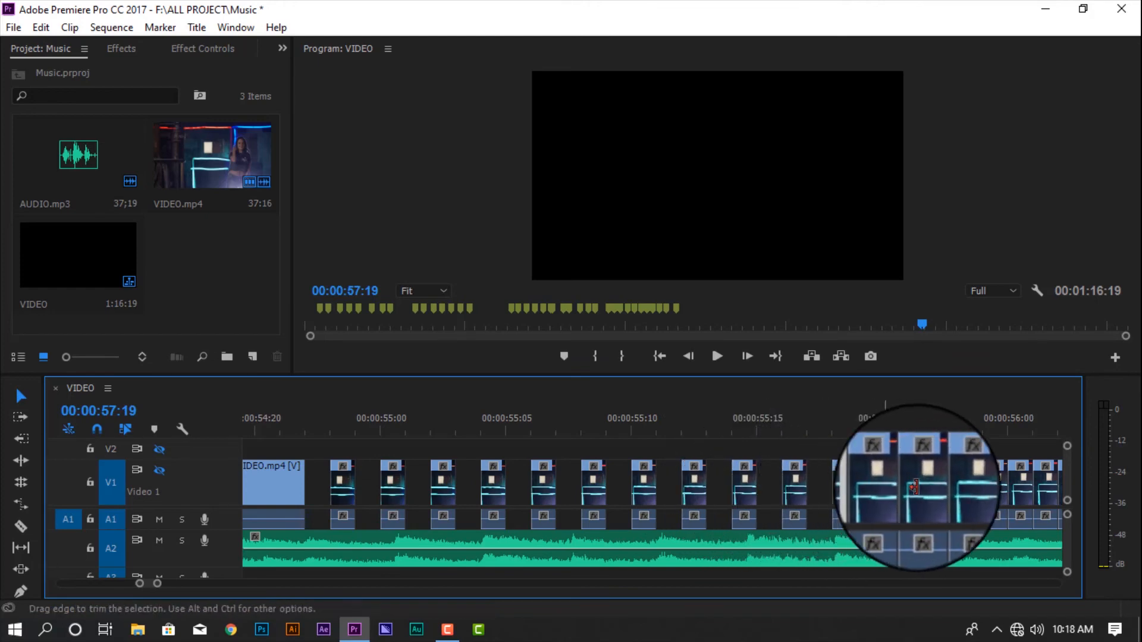
left_click(918, 487)
key("Delete")
left_click(966, 490)
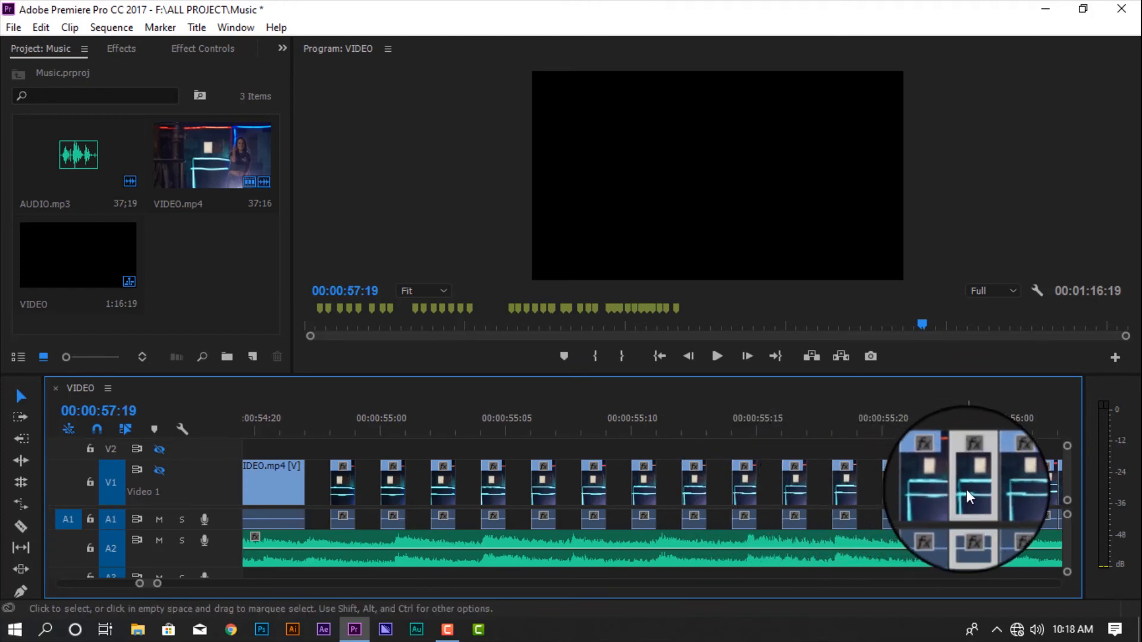
key("Delete")
left_click(1018, 490)
key("Delete")
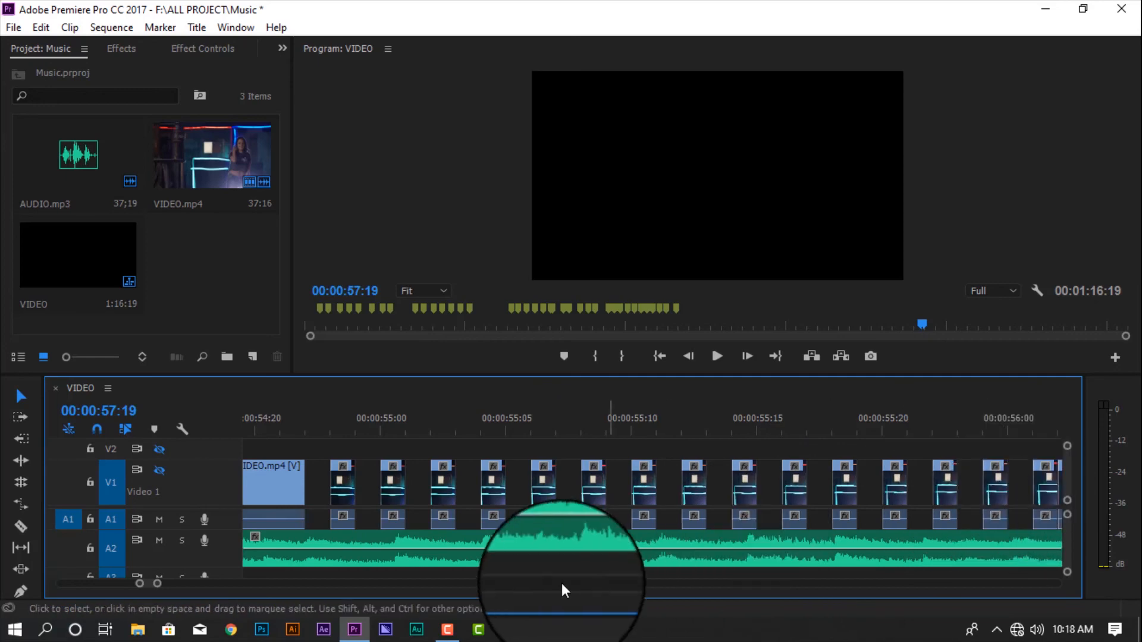
Turn the V1 output back on and play the sliced section from 00:00:54:10, replaying it to check the flicker.
key("minus")
key("minus")
key("minus")
key("minus")
left_click_drag(519, 426, 469, 427)
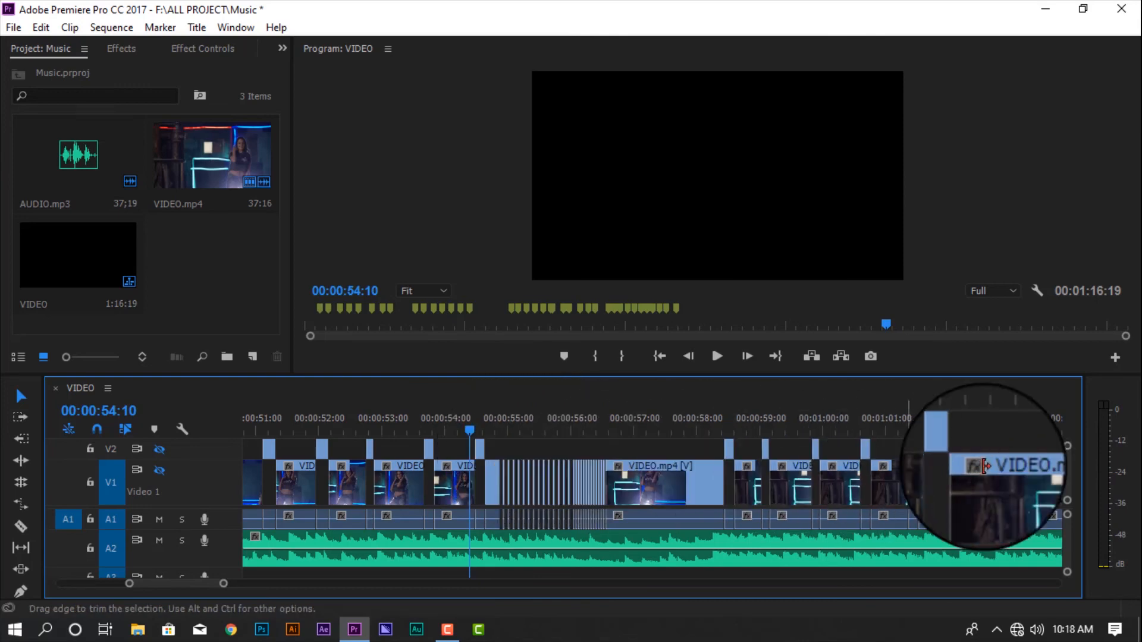
left_click(158, 473)
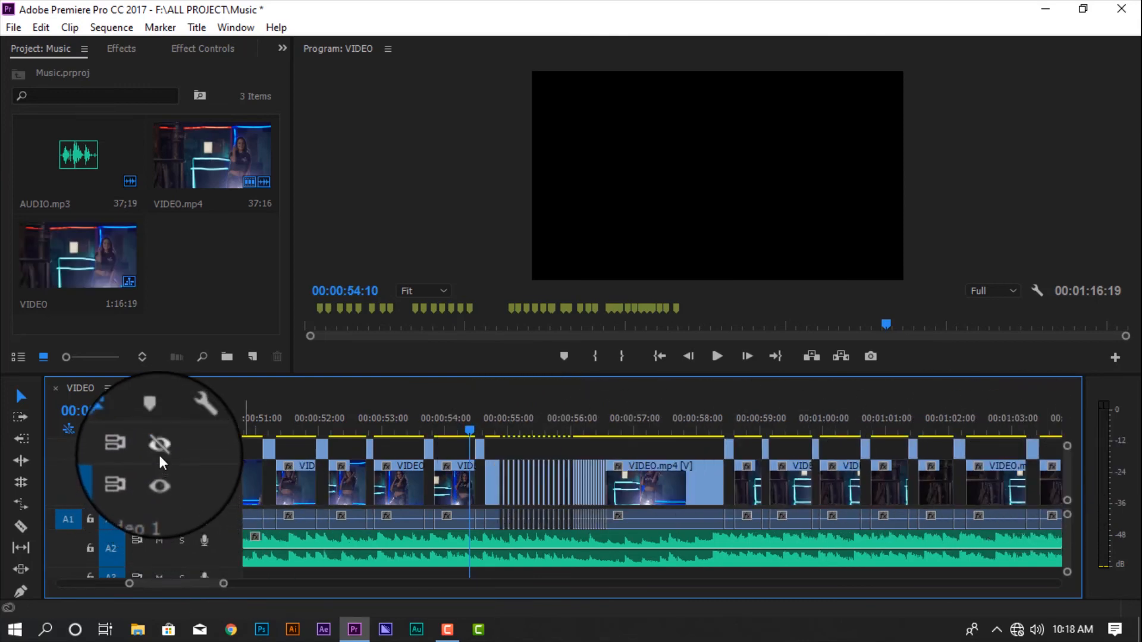
key("space")
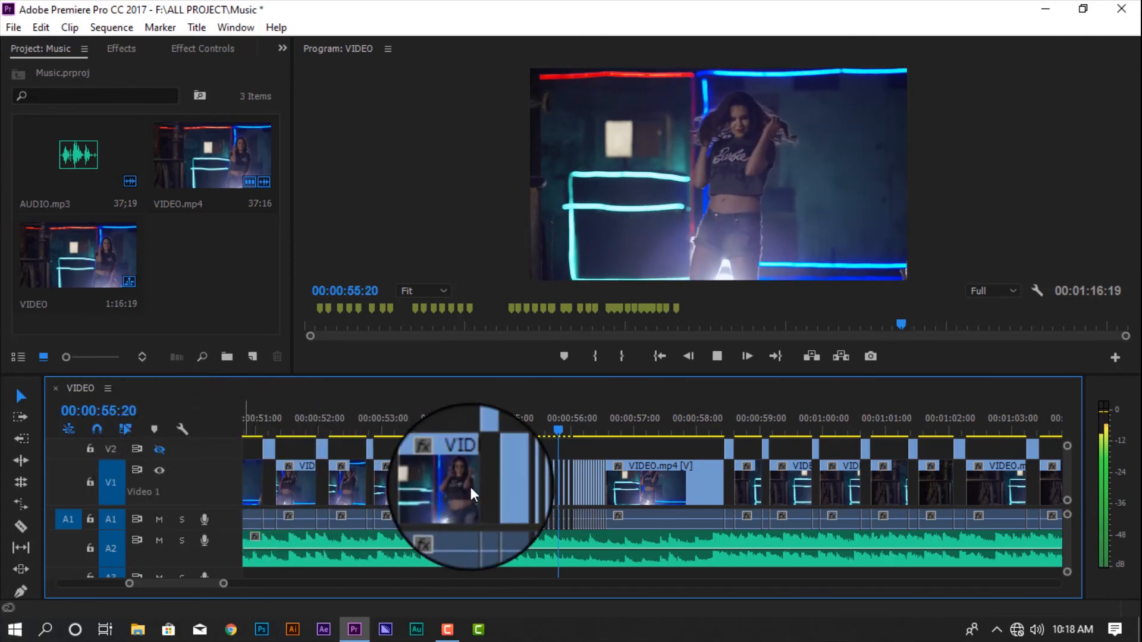
left_click_drag(549, 427, 499, 427)
key("space")
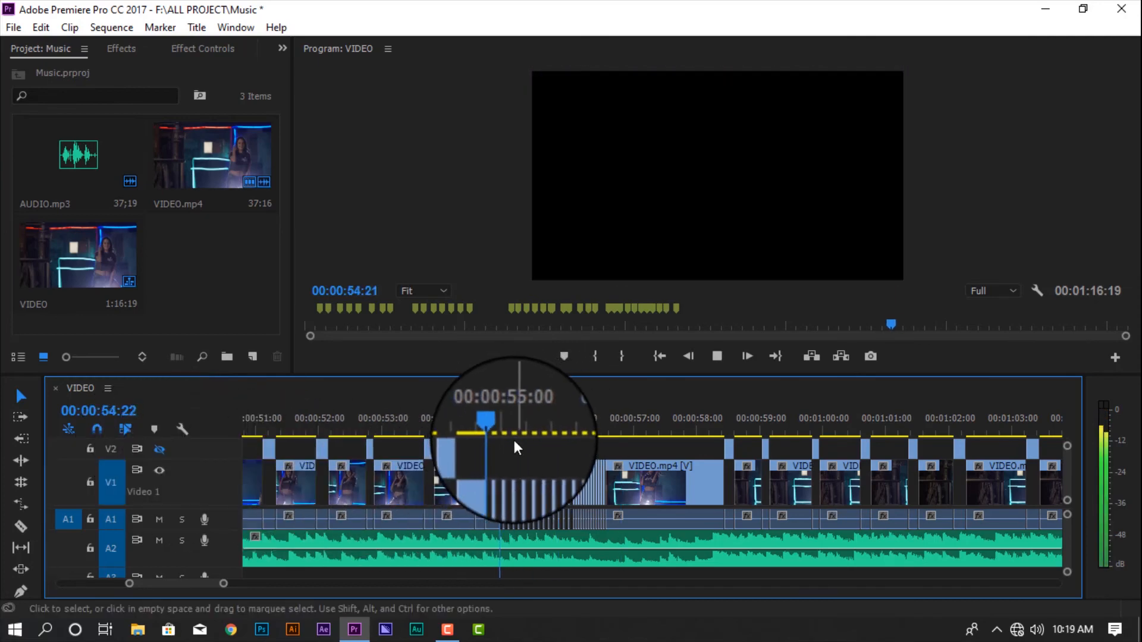
key("space")
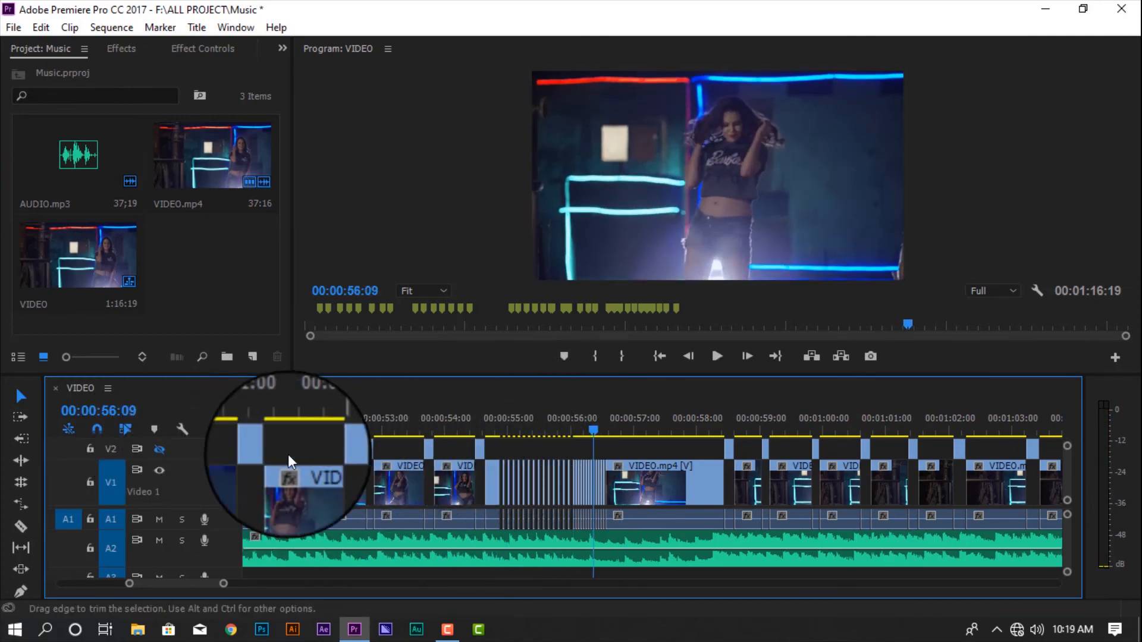
Hide the V1 output and delete every second remaining one-frame slice from about 00:00:56:02.
left_click(159, 470)
scroll(575, 491, "up", 10)
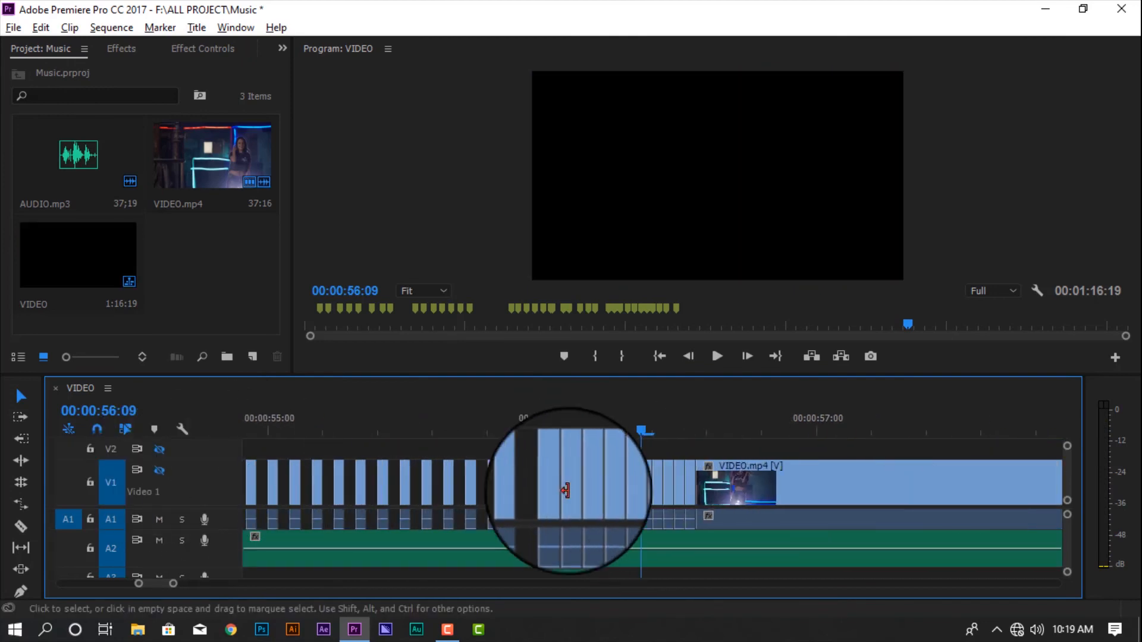
left_click(559, 494)
left_click_drag(557, 494, 662, 495)
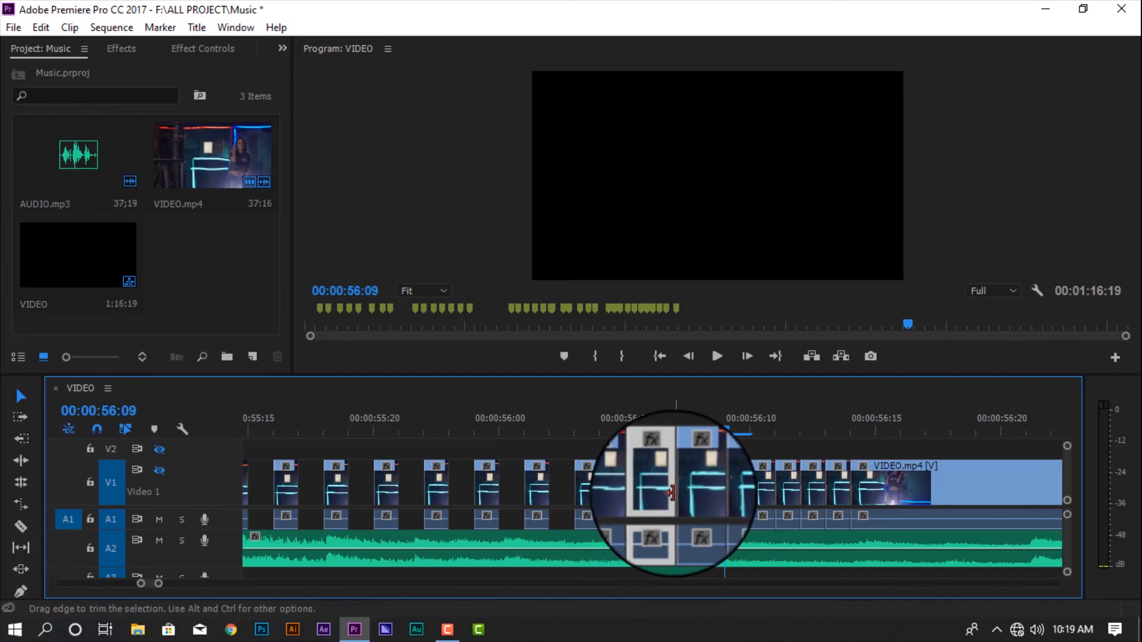
key("Delete")
left_click(710, 494)
key("Delete")
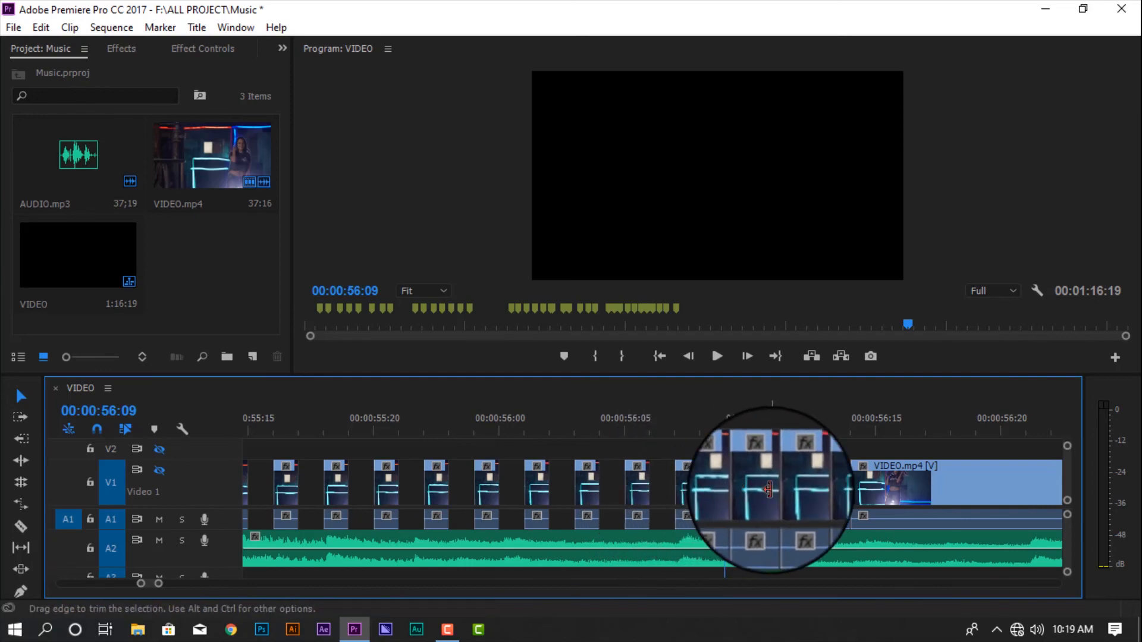
Turn the V1 and V2 outputs back on and briefly play the sequence from the start.
scroll(737, 512, "down", 12)
scroll(733, 536, "down", 4)
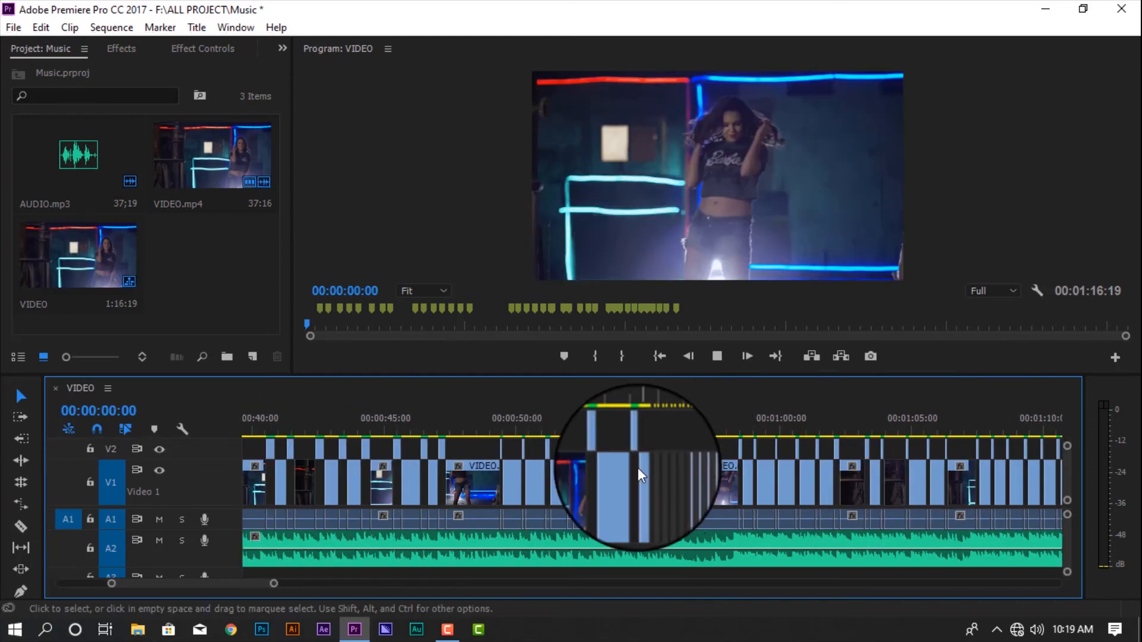
key("space")
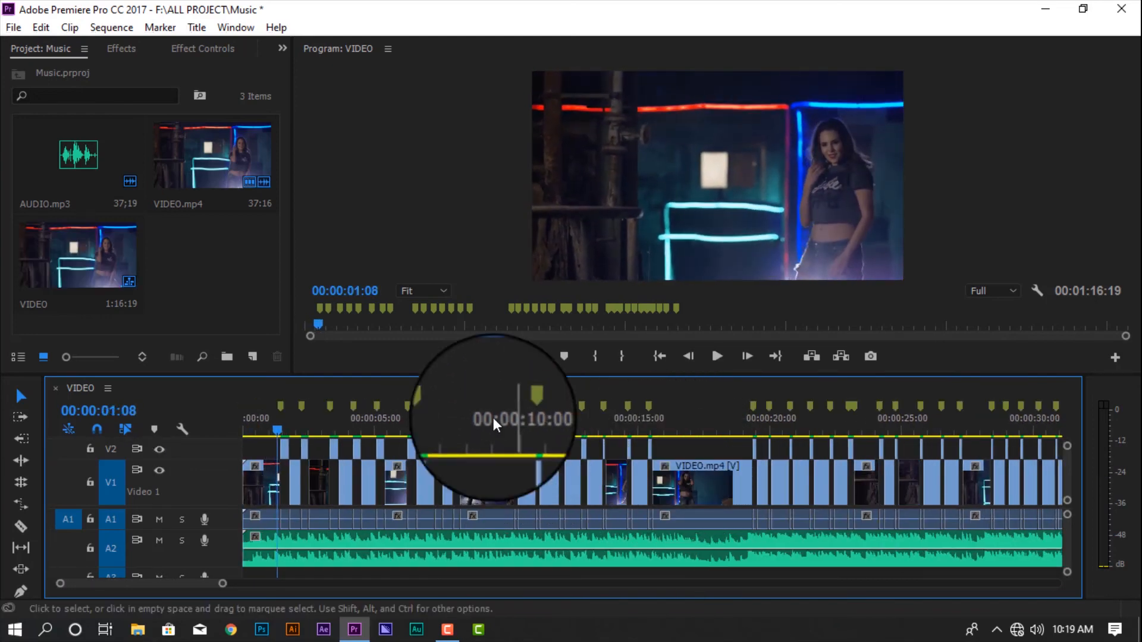
left_click_drag(167, 584, 219, 582)
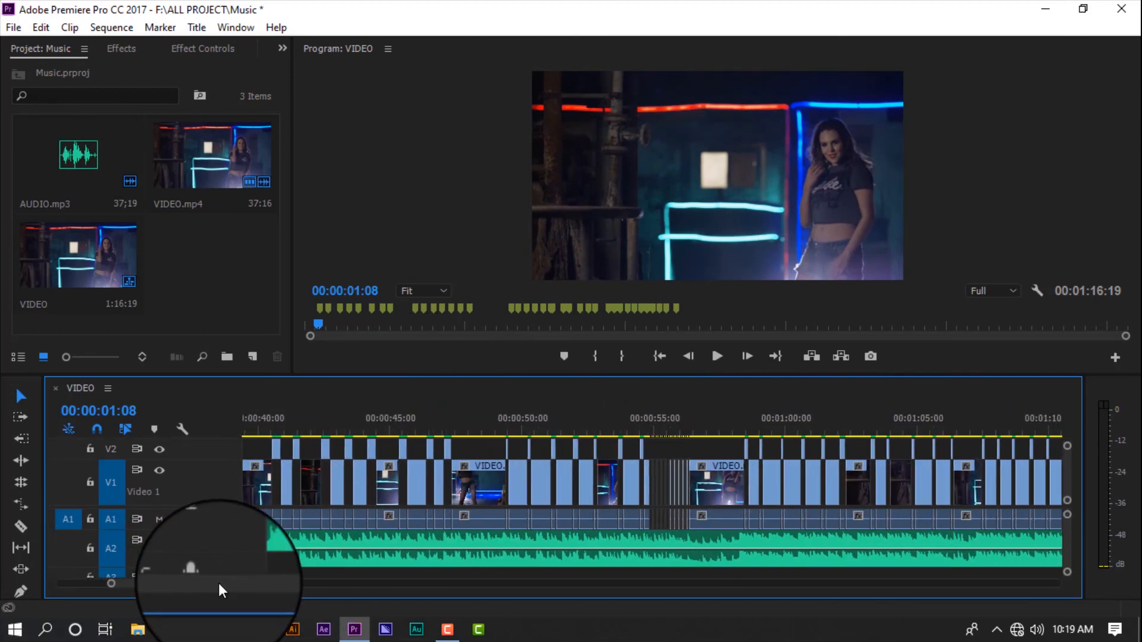